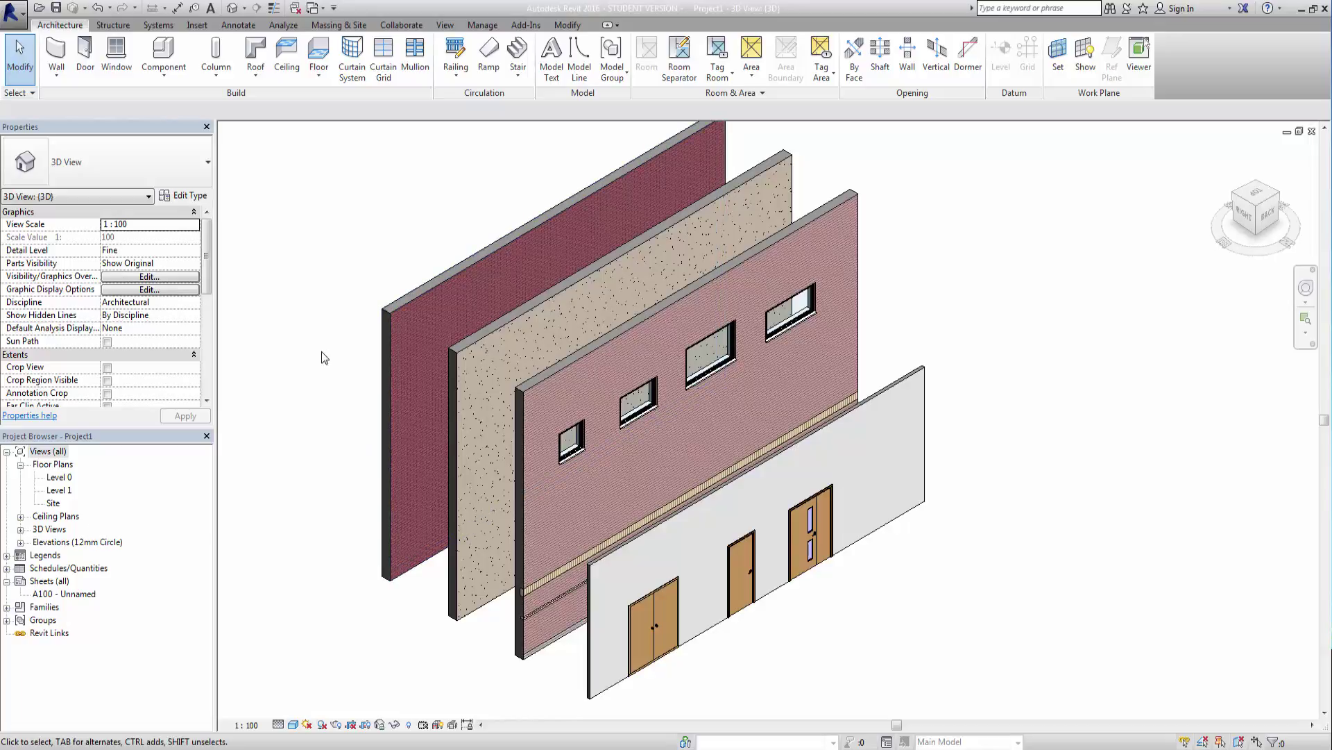
Expand the Legends category and open the Door Legend view
double_click(45, 554)
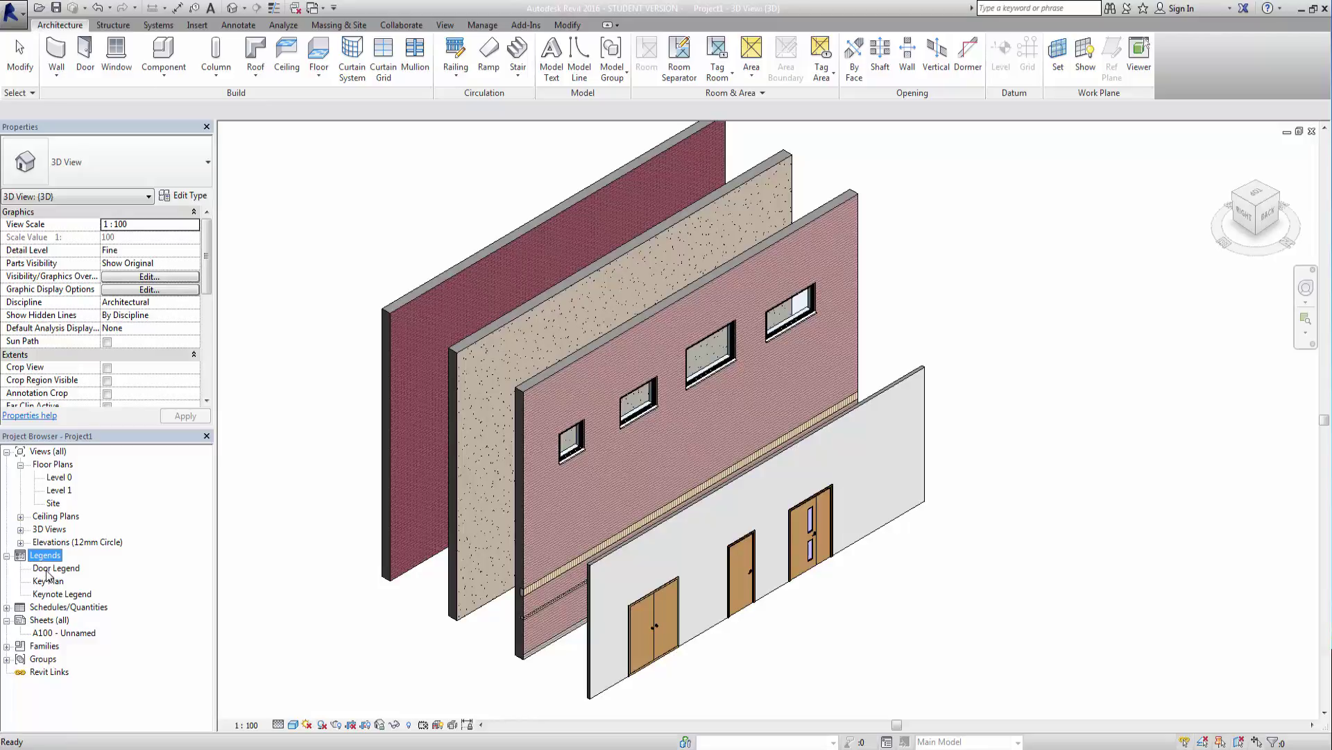
click(50, 572)
click(49, 581)
click(44, 595)
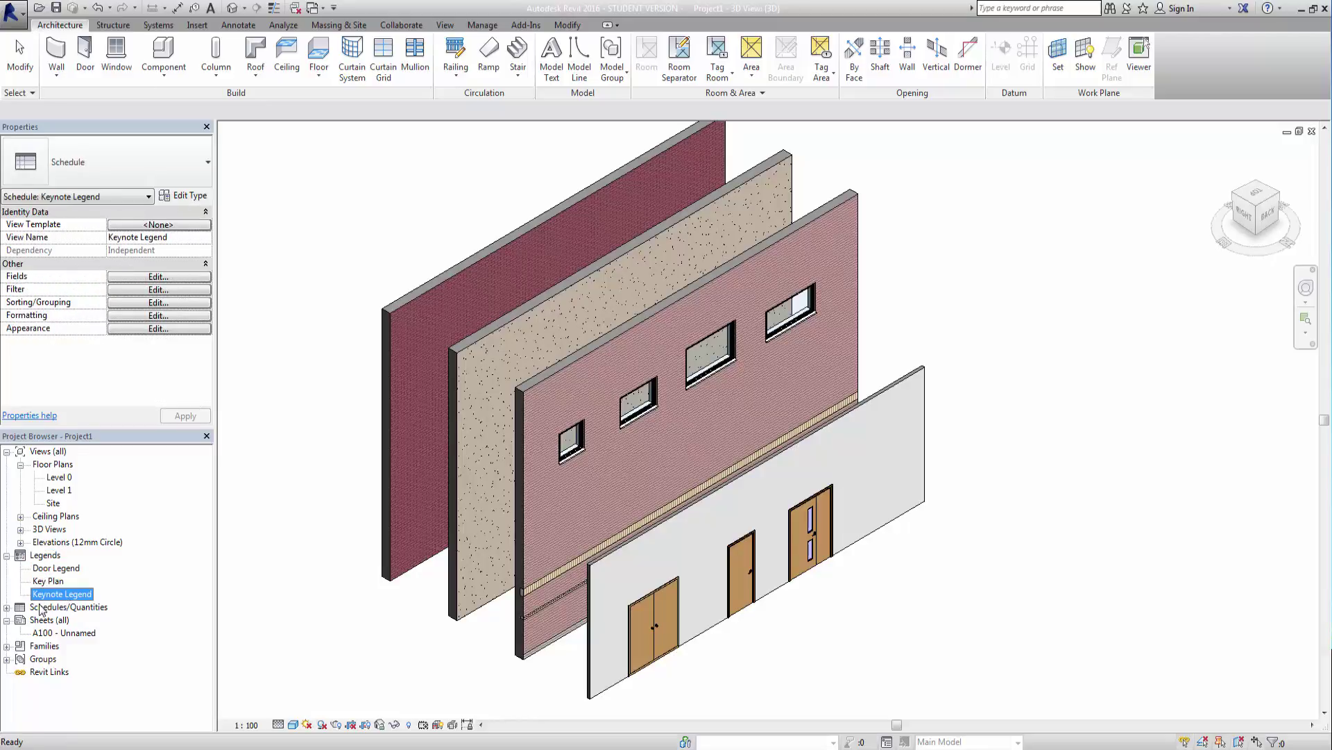
double_click(58, 568)
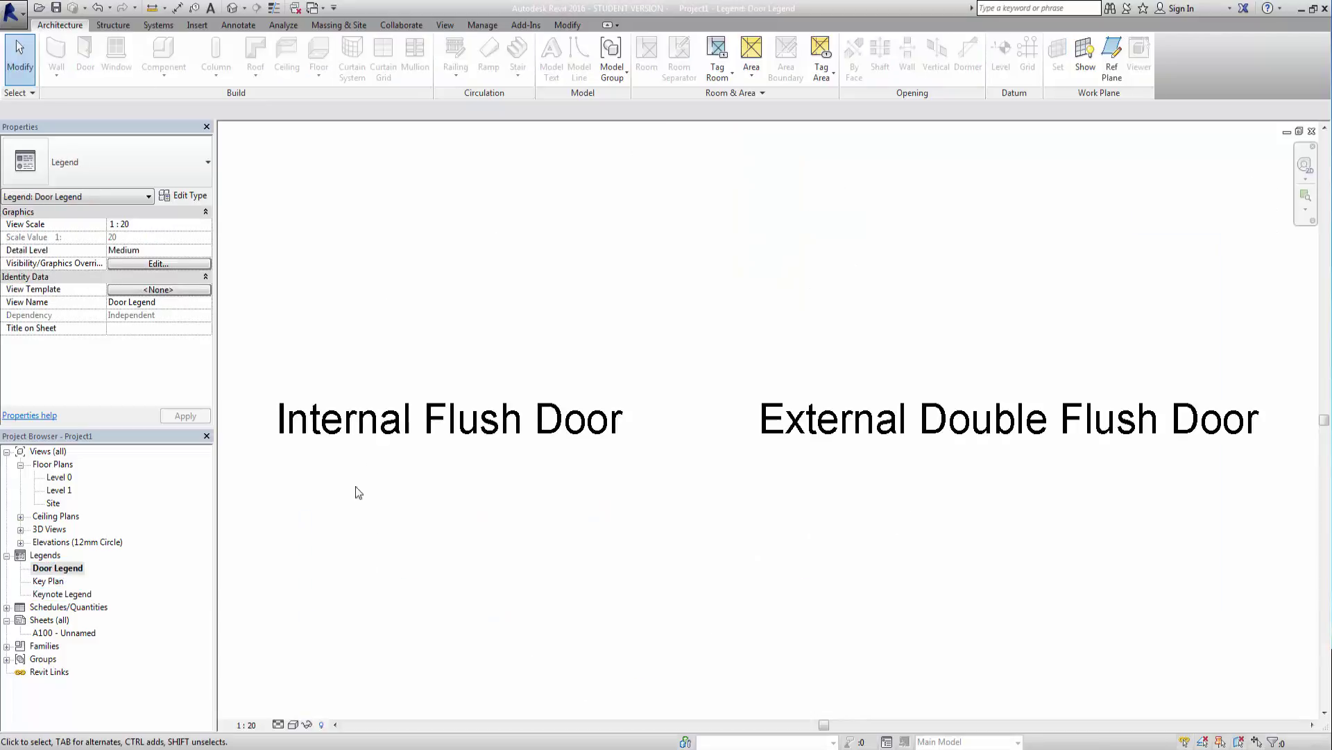
Examine the Internal Flush Door and External Double Flush Door text notes, and collapse the Legends category
click(364, 435)
click(781, 419)
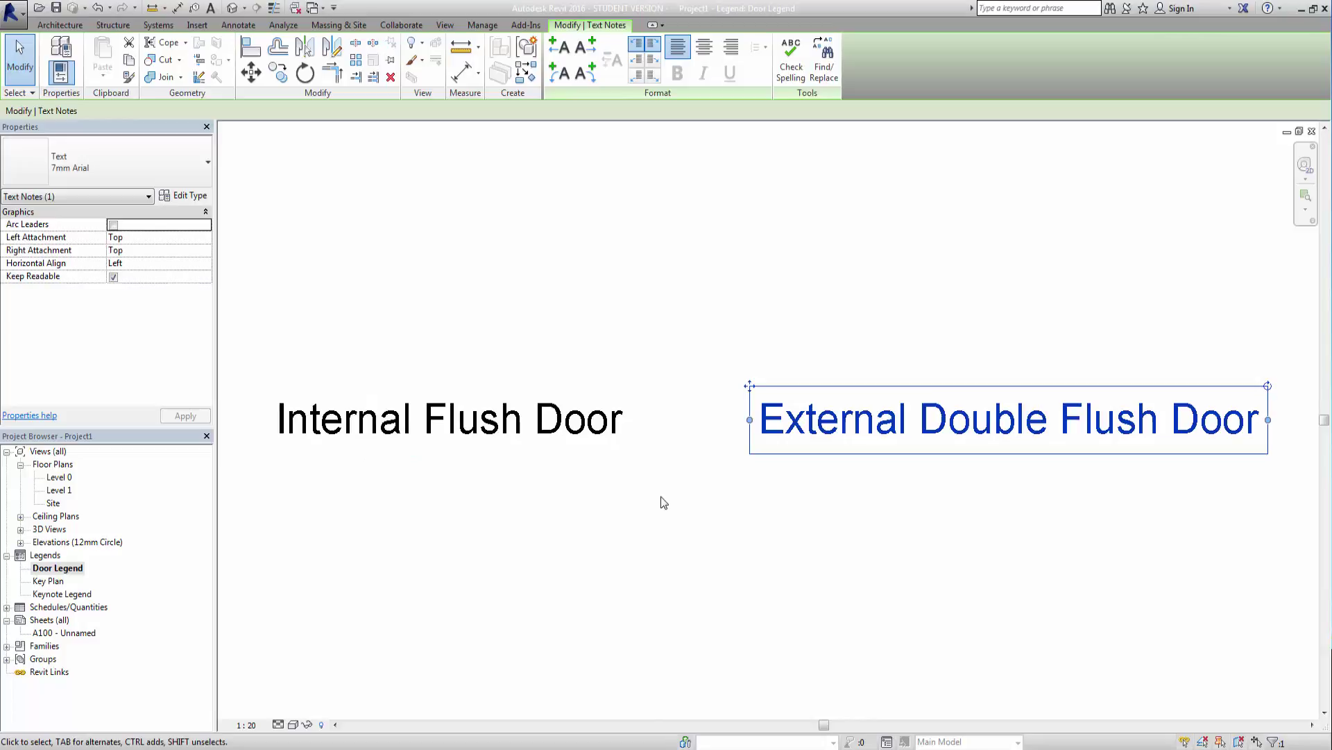
click(612, 439)
click(763, 422)
middle_drag(505, 327, 512, 378)
scroll(520, 371, down, 2)
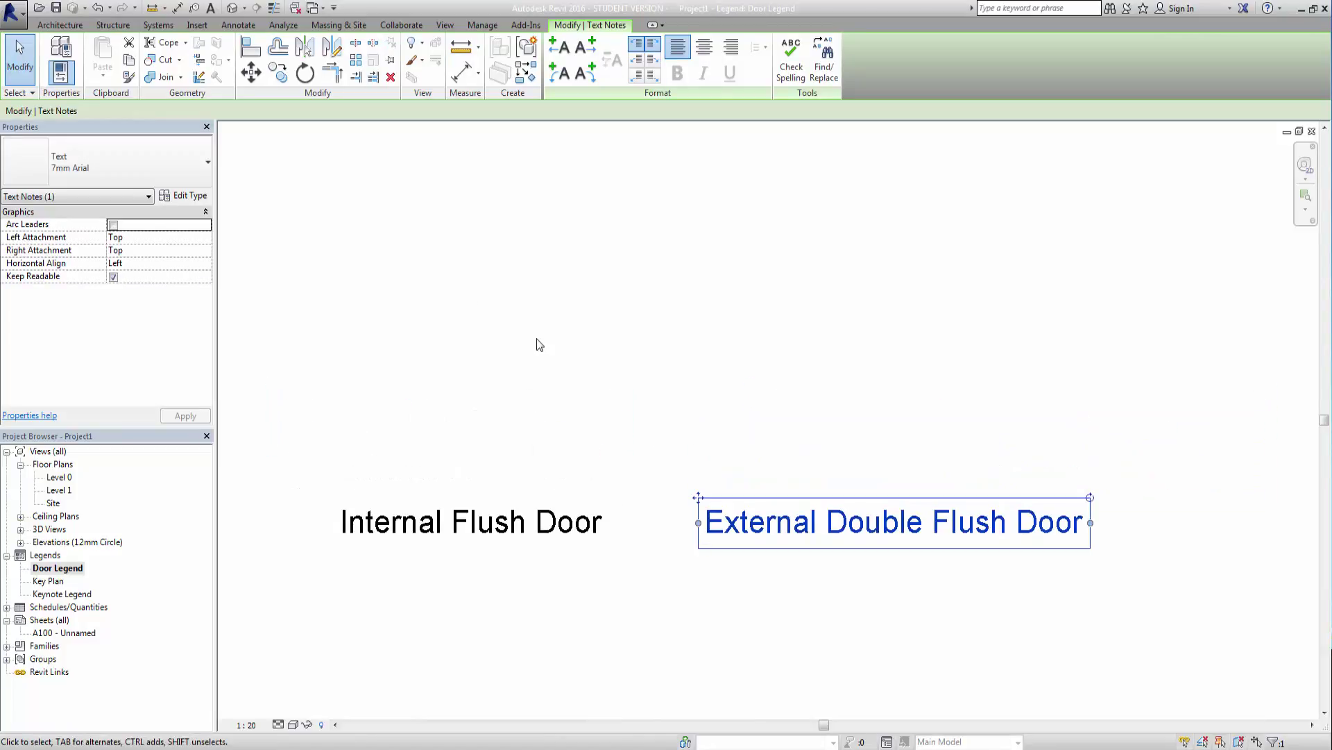
click(45, 556)
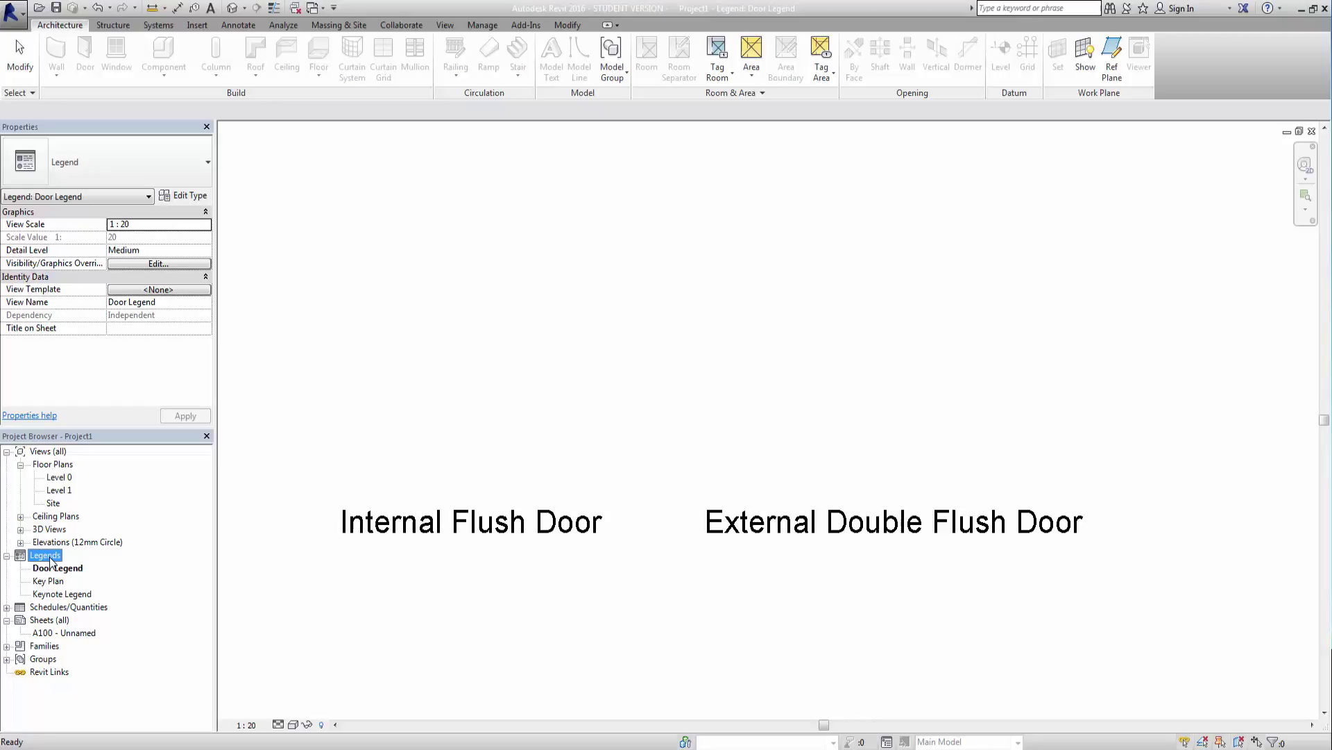
double_click(48, 560)
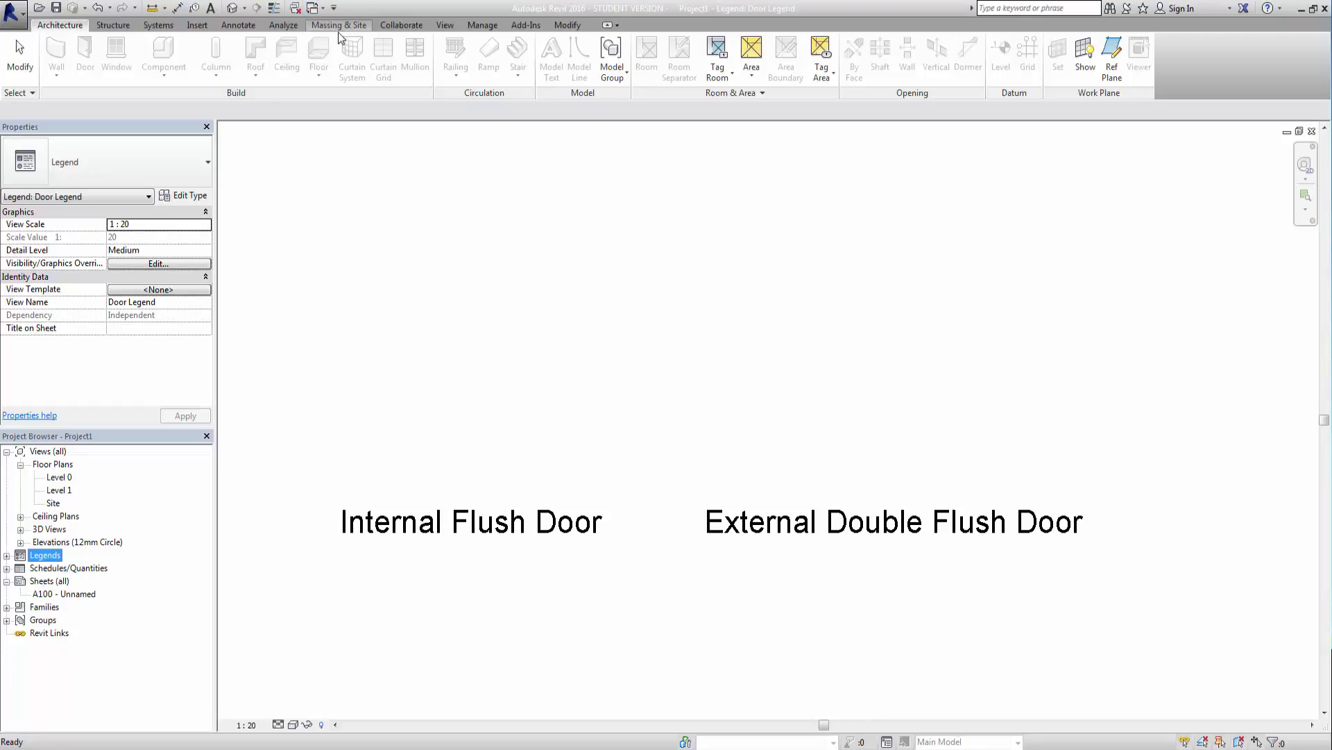
Create a new legend view named Wall Legend at a scale of 1:10
click(445, 25)
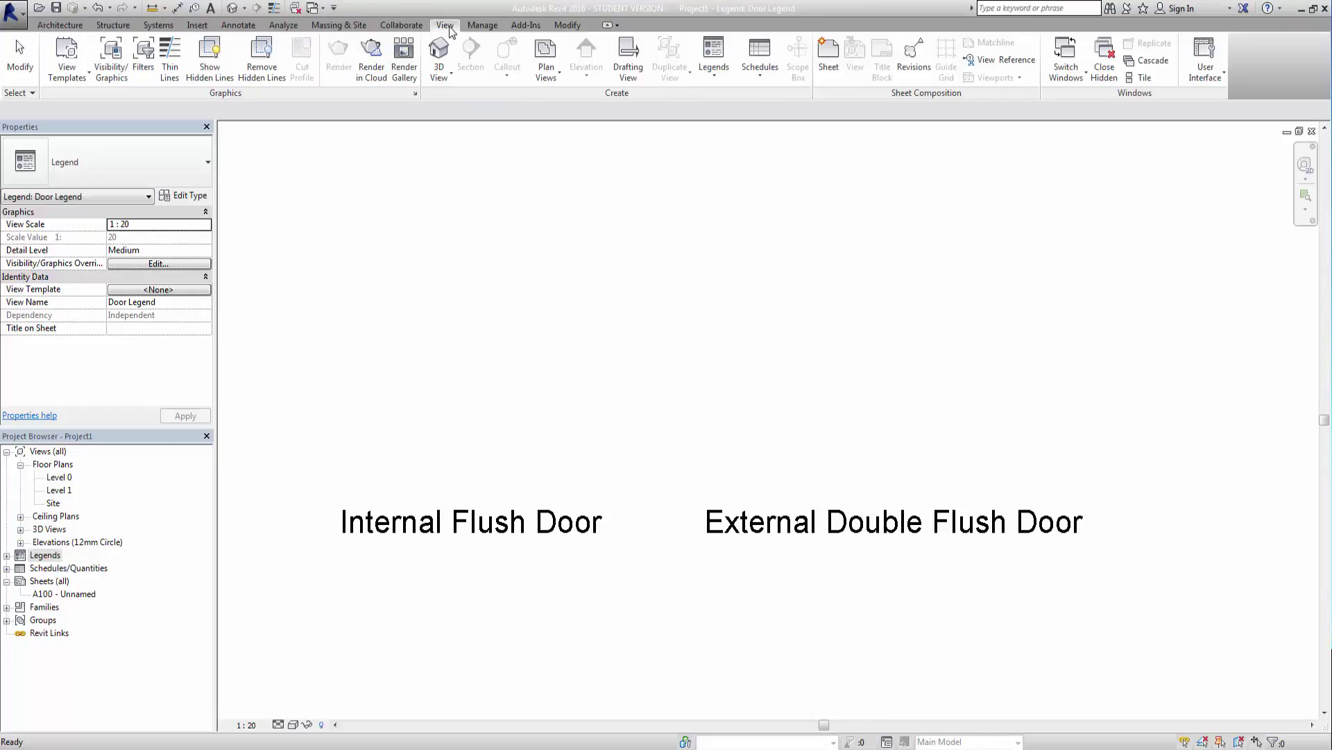
click(444, 75)
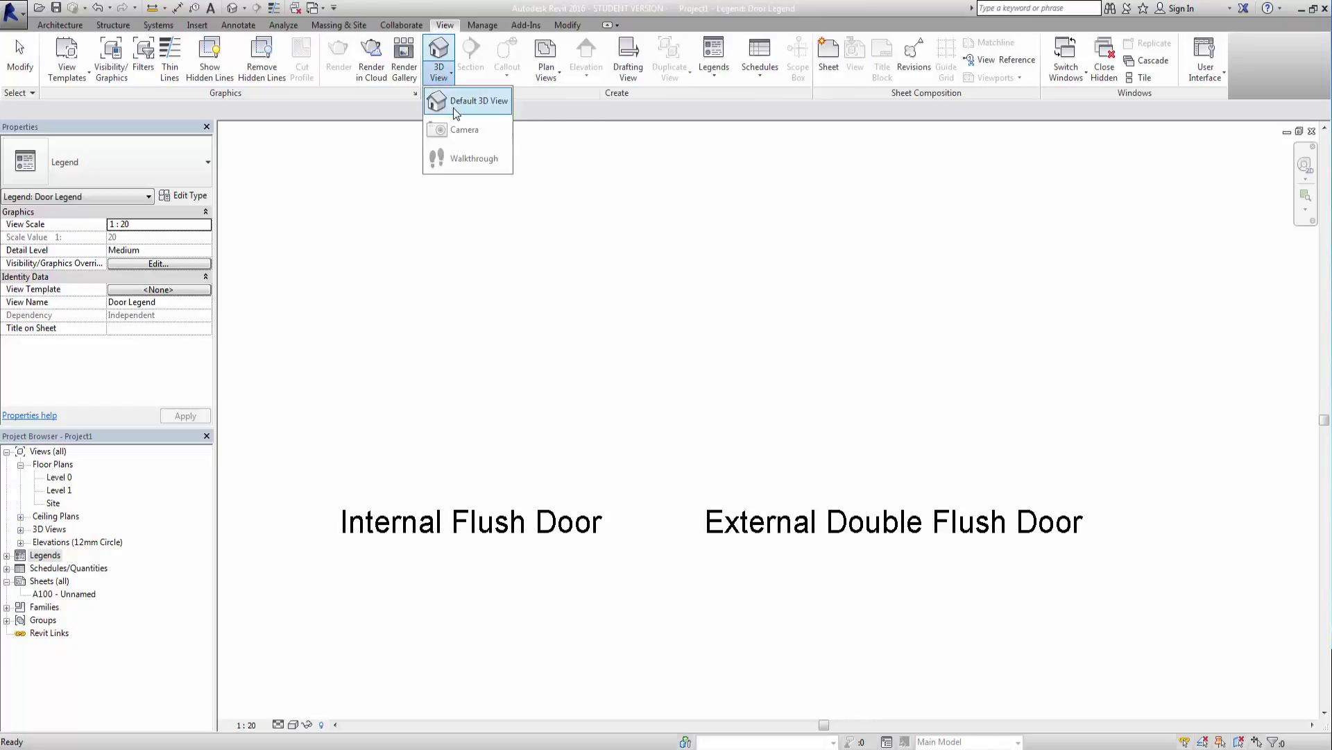
click(761, 76)
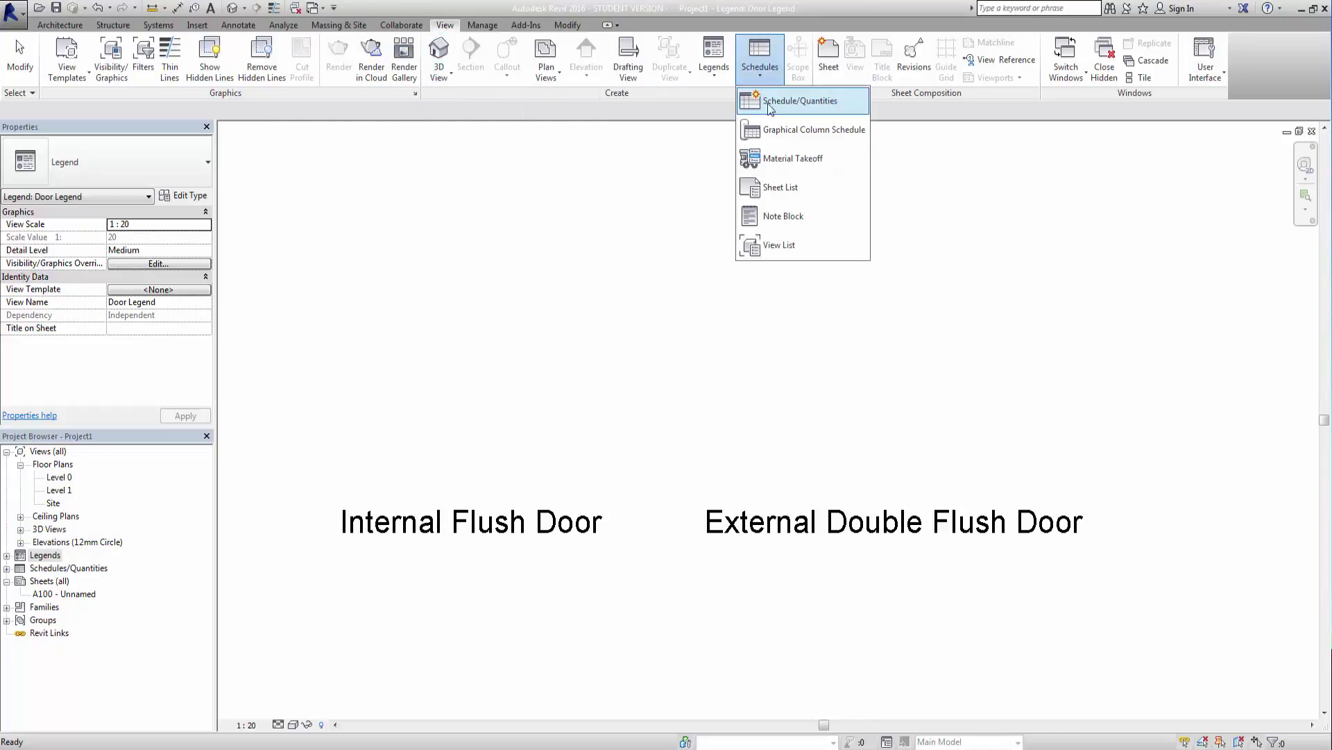
click(714, 75)
click(714, 75)
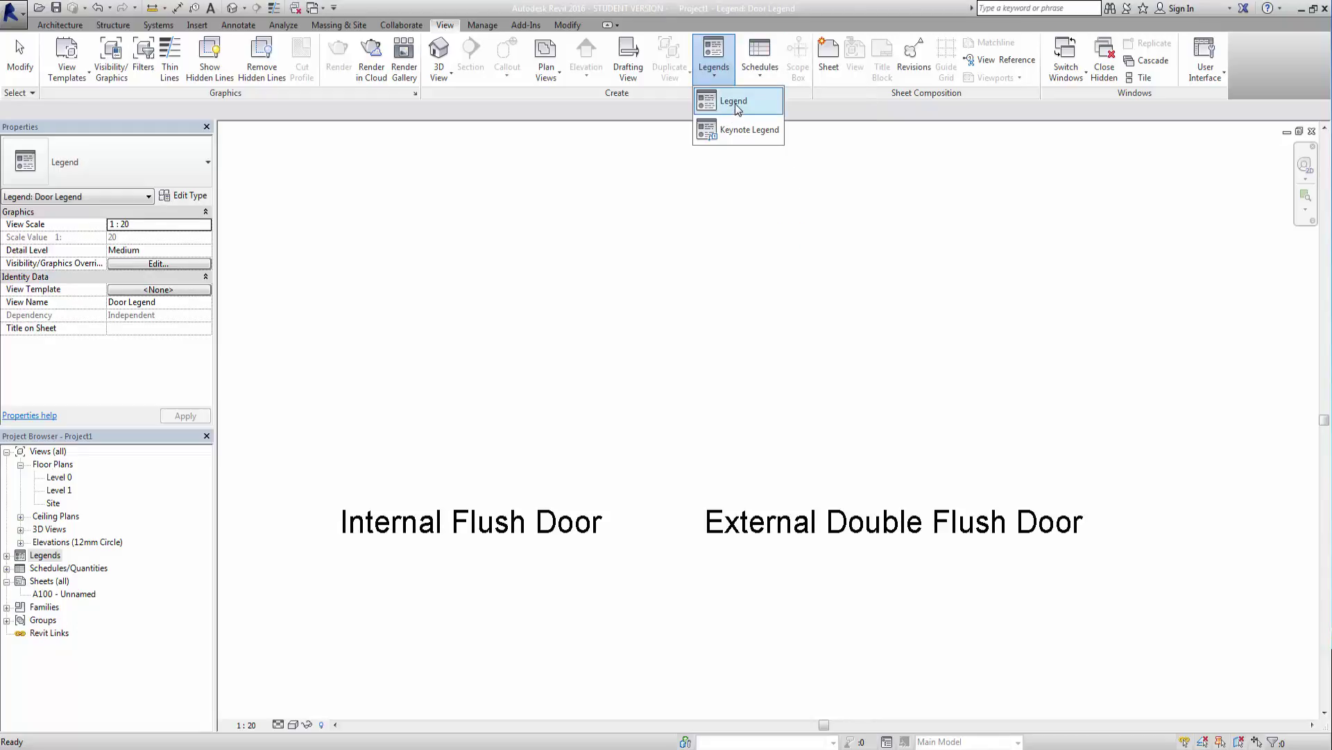
click(735, 102)
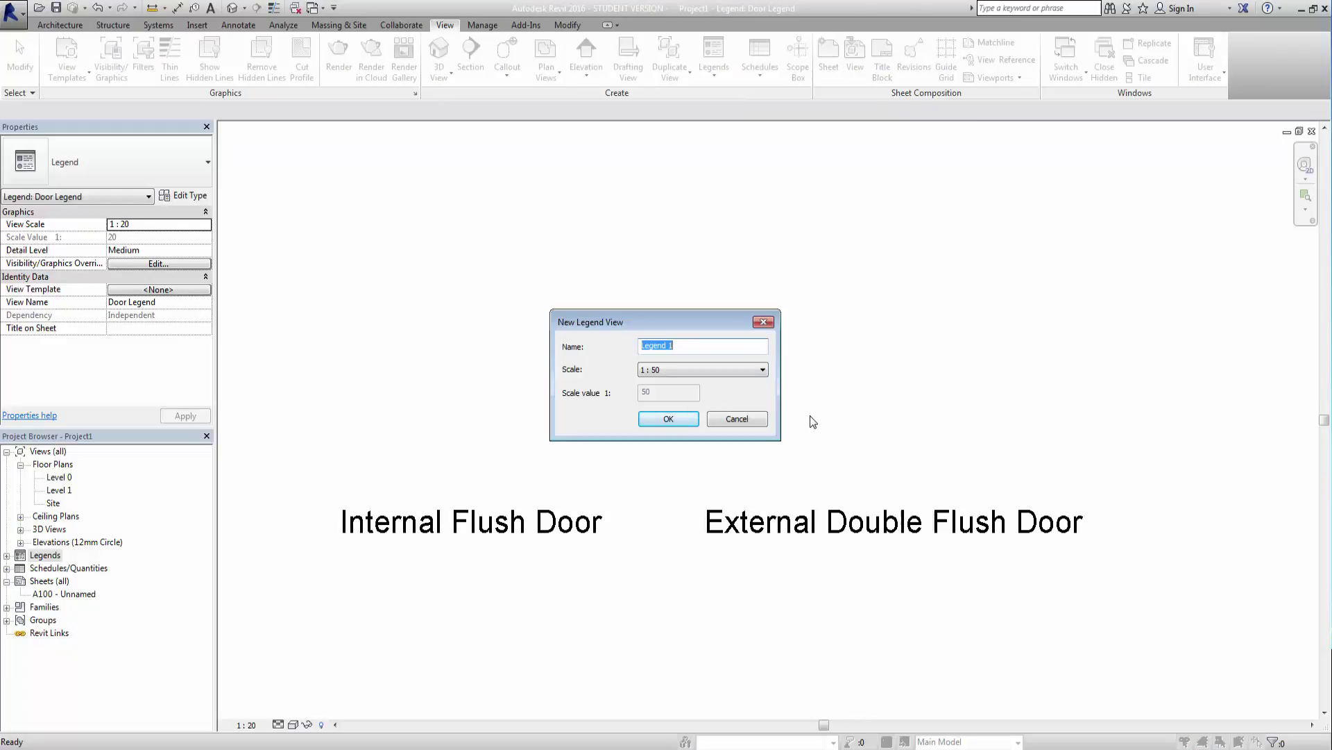
text(Wall)
click(763, 370)
click(662, 421)
click(669, 420)
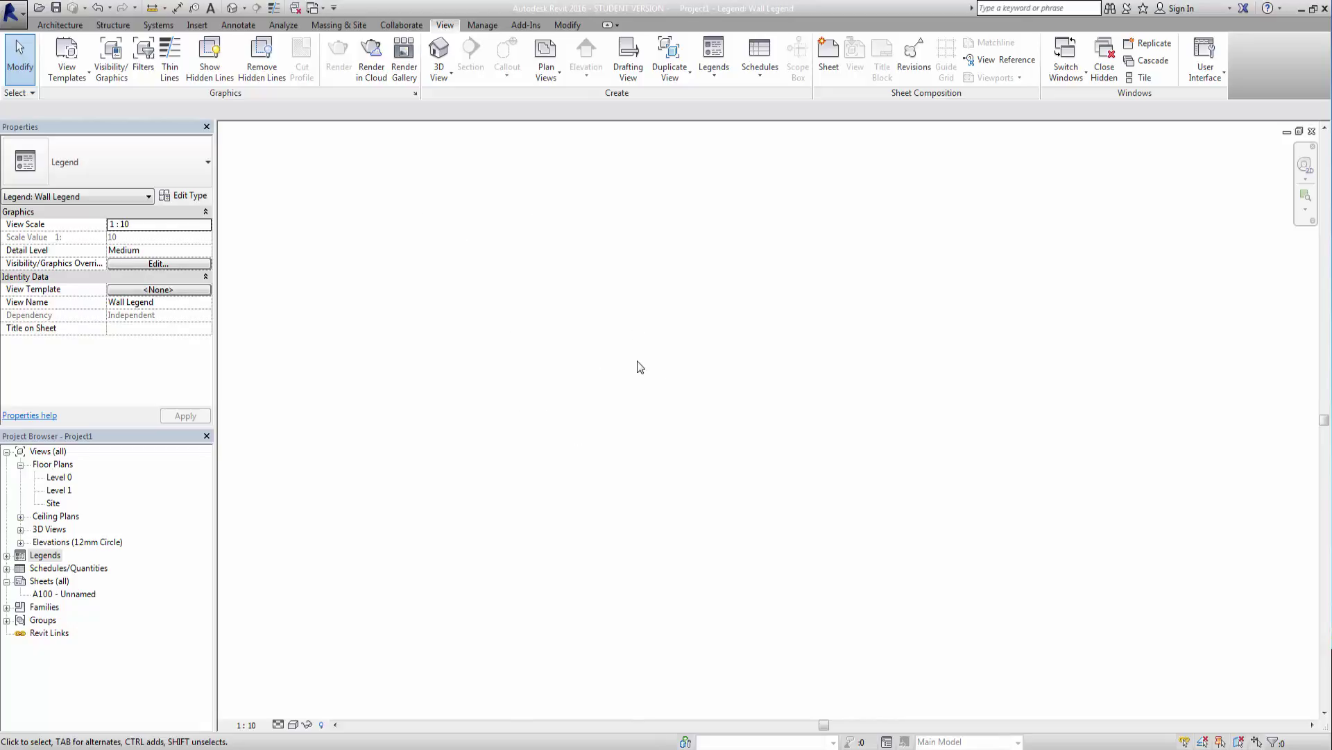
Place a Wall-Fnd_440Blk basic wall legend component in Section view near the top of the legend
click(238, 27)
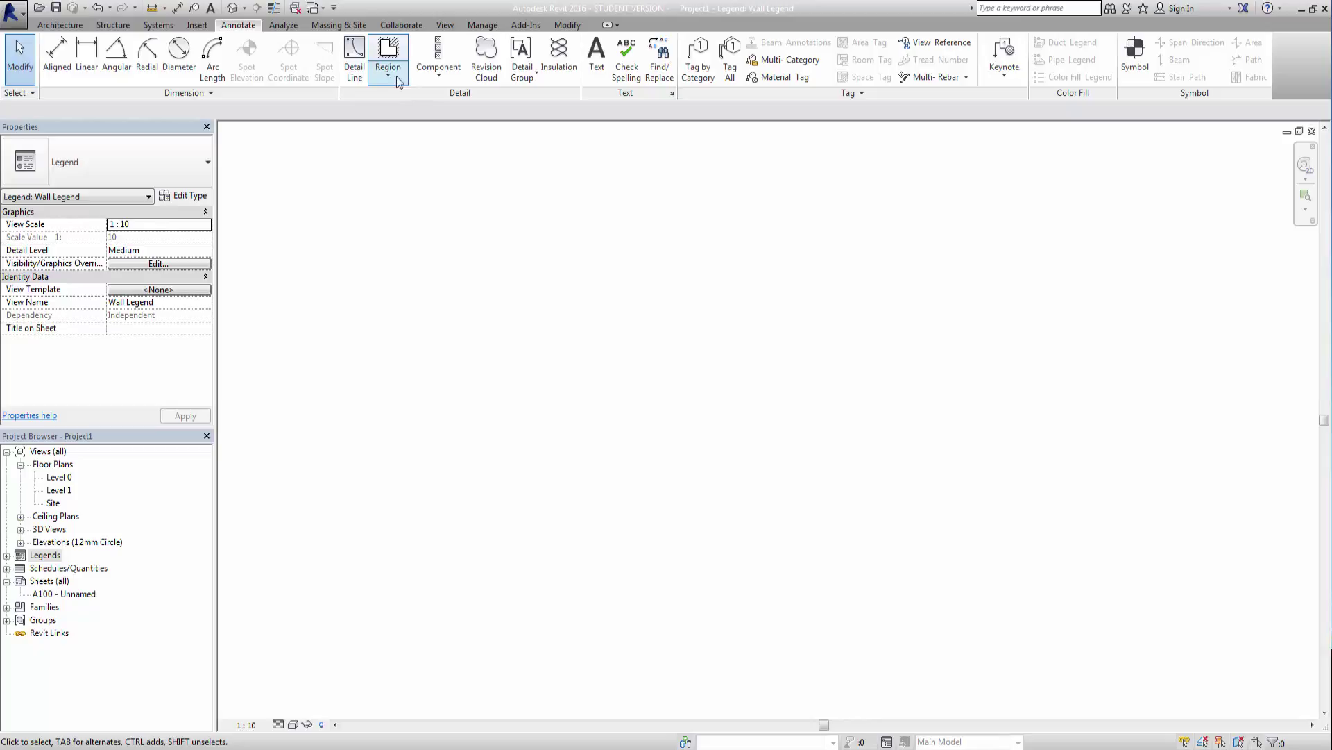
click(439, 78)
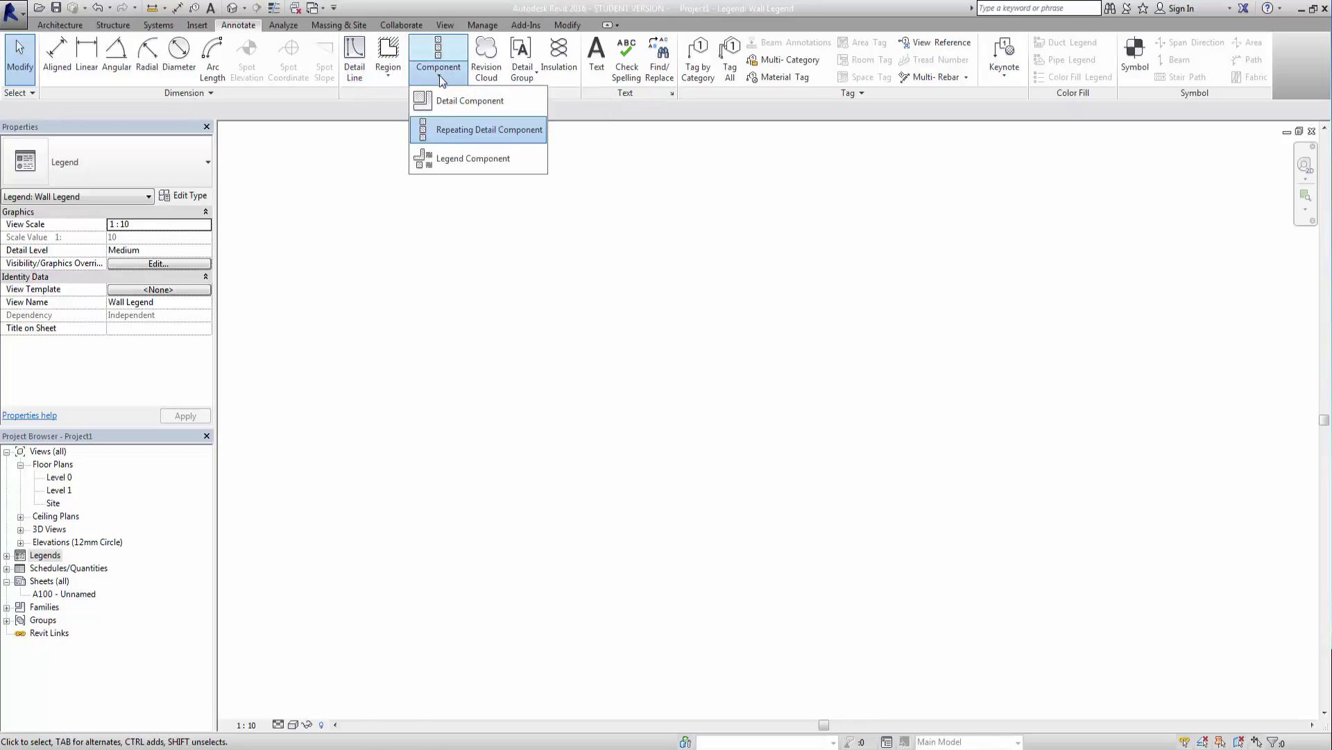
click(449, 161)
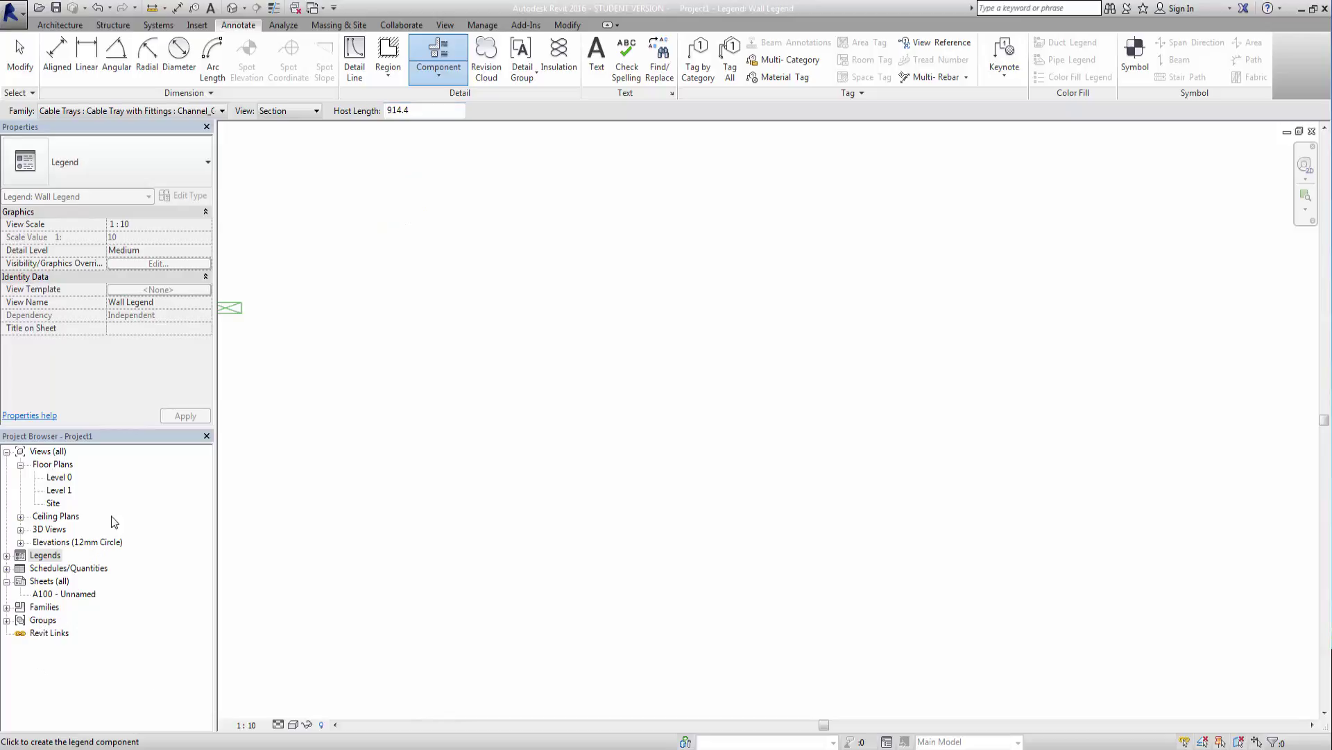
click(222, 110)
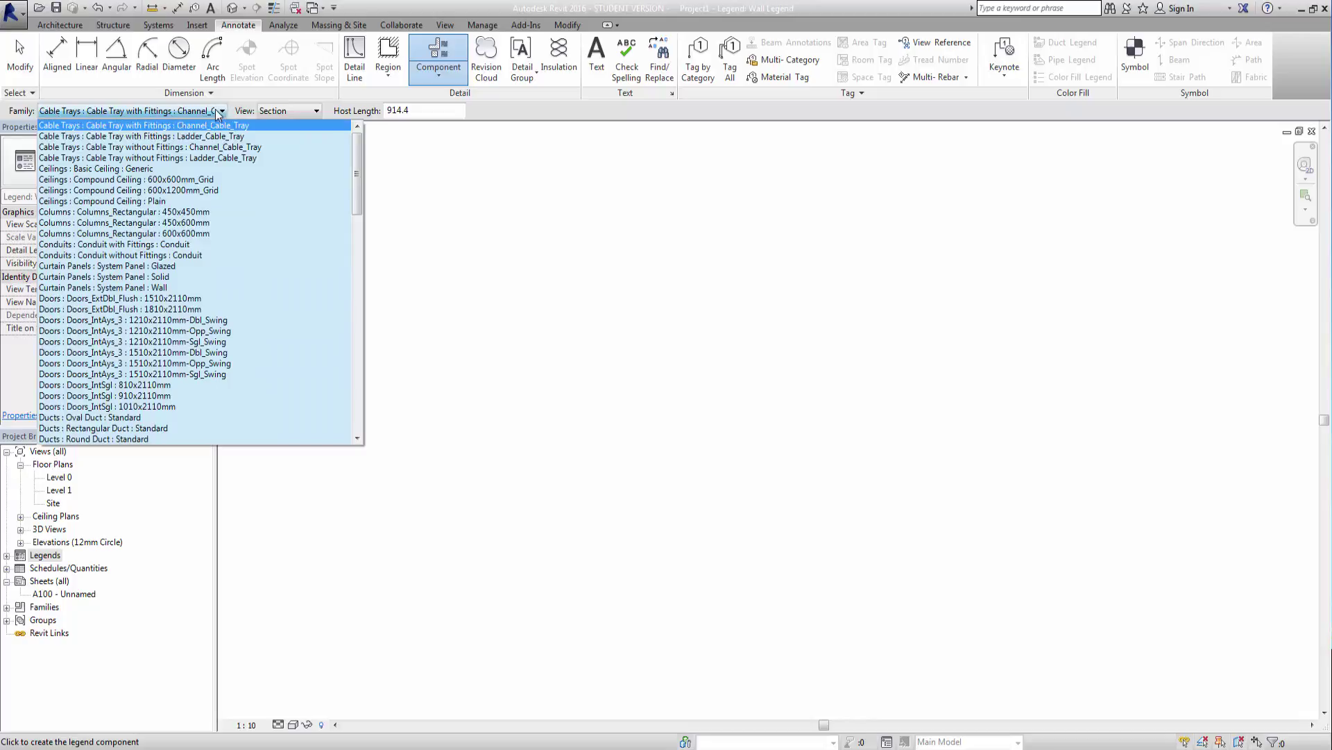
drag(359, 184, 318, 378)
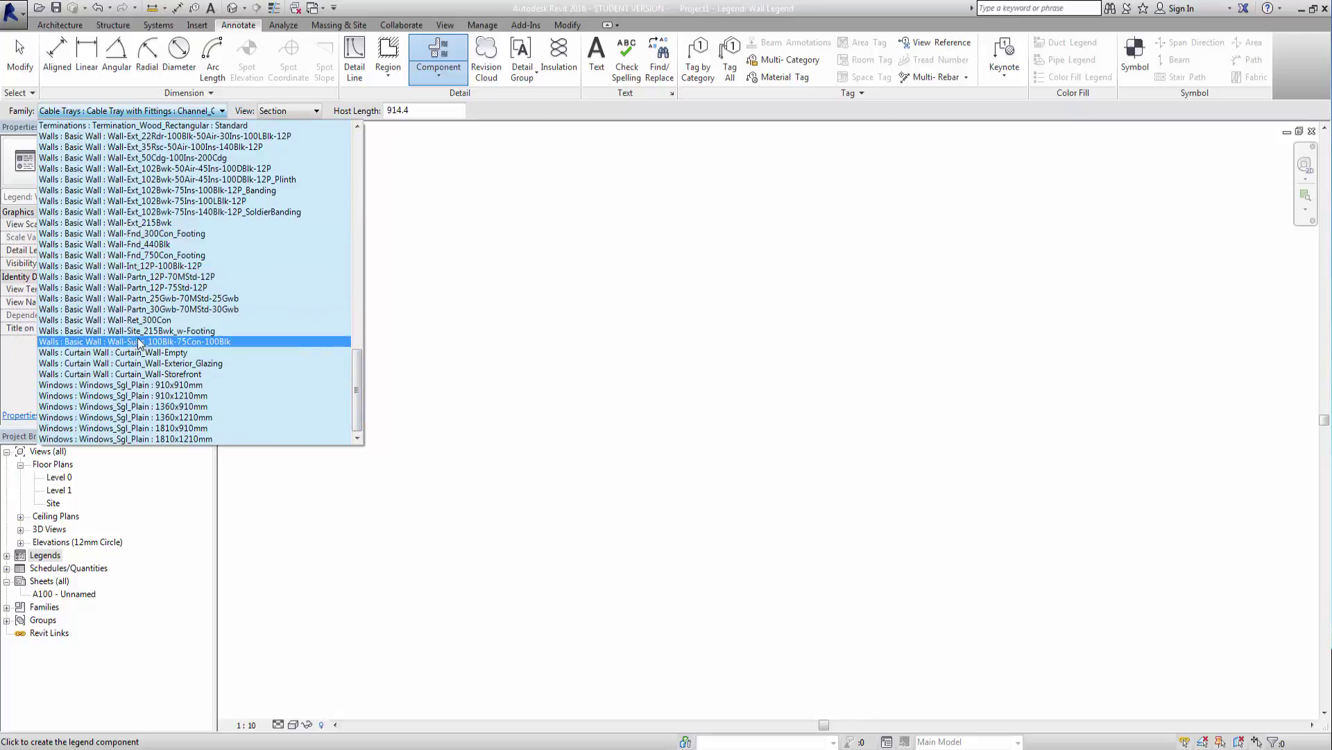
click(141, 245)
click(347, 242)
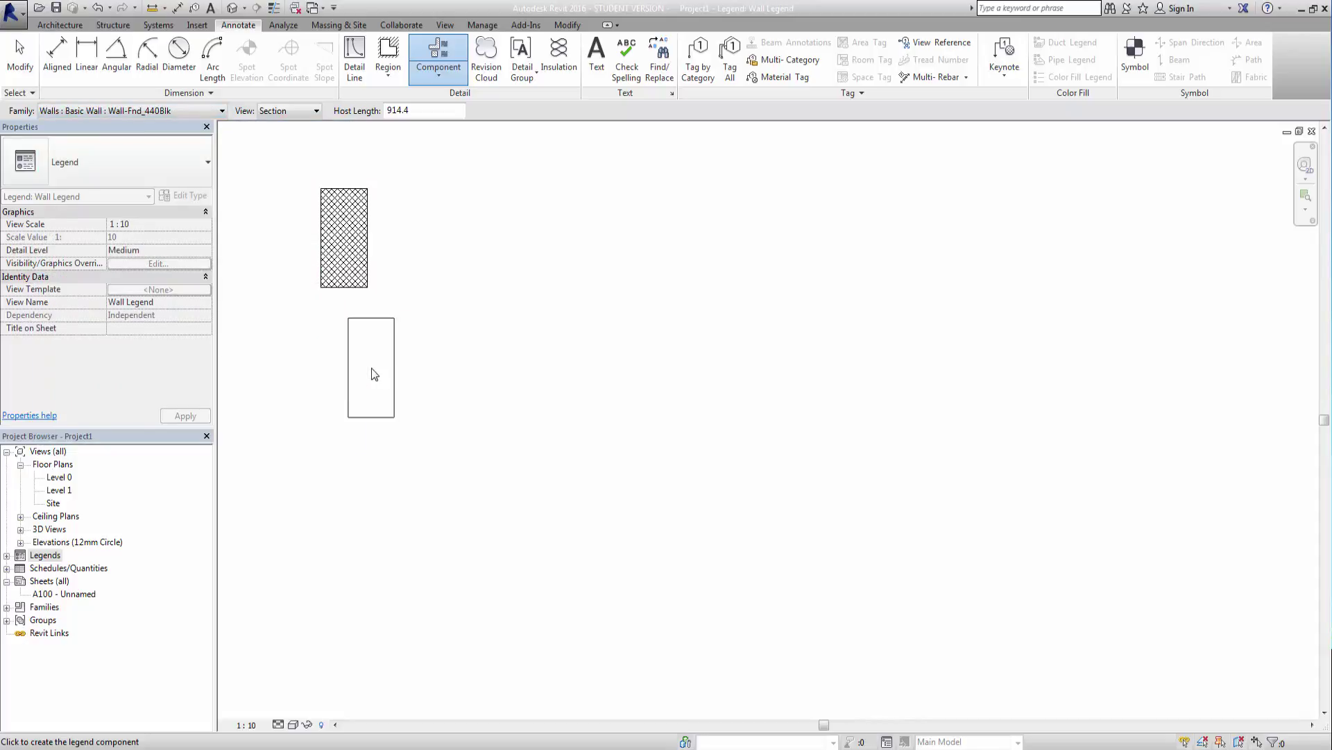
Place a Wall-Ext_22Rdr-100Blk-50Air-30Ins-100LBlk-12P section component below the foundation wall section
click(222, 110)
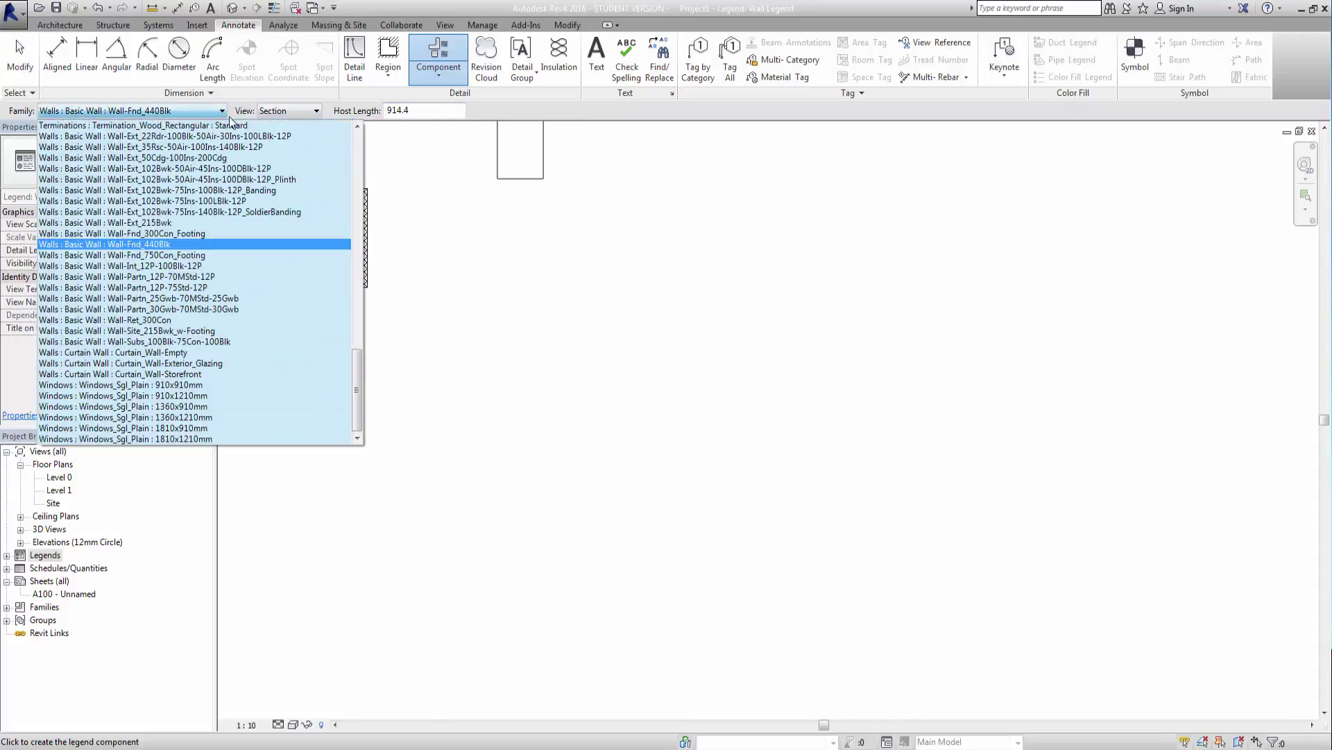
drag(358, 370, 357, 338)
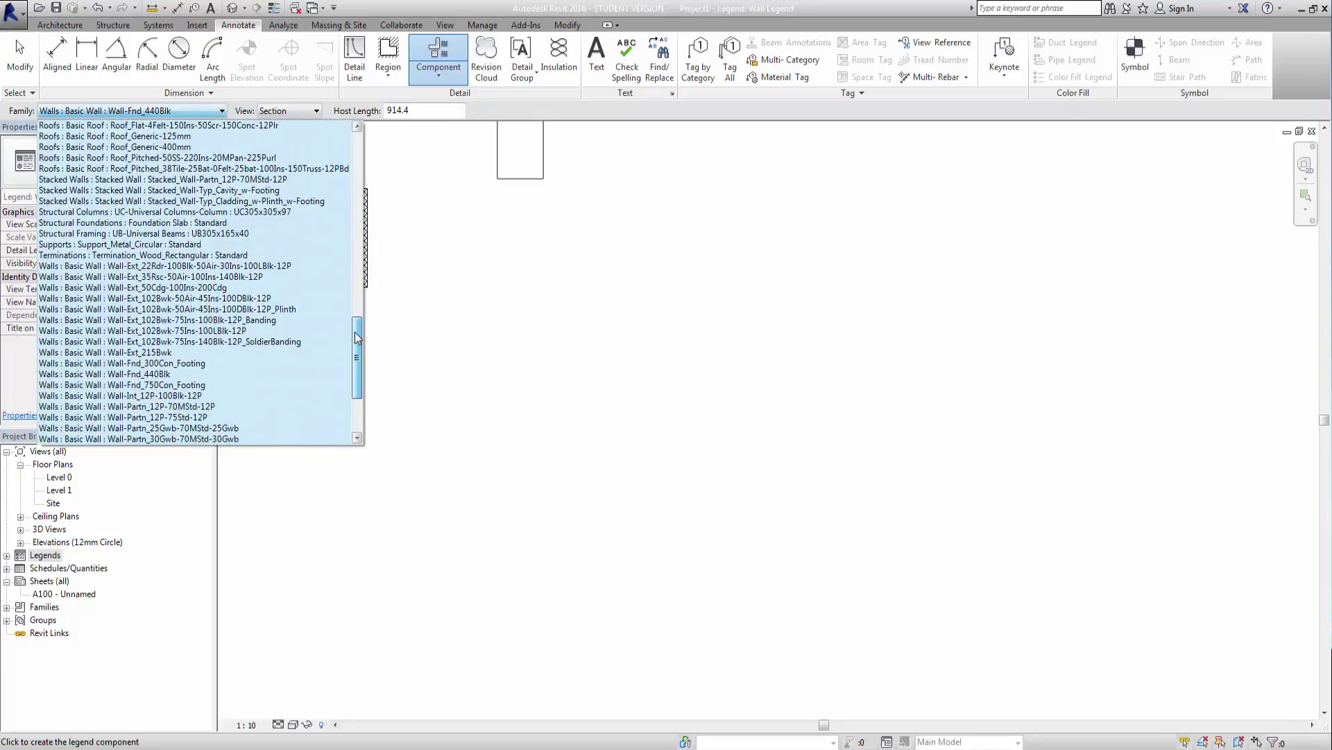
click(333, 266)
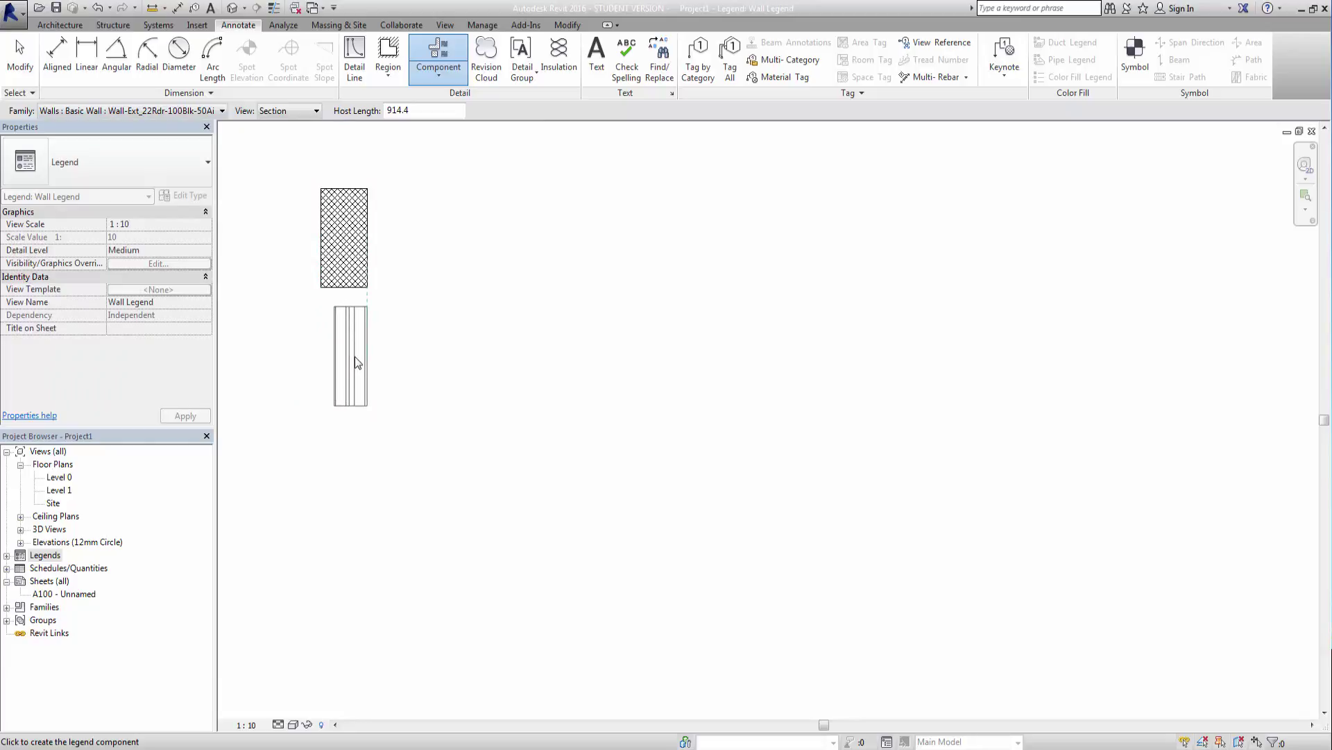
click(343, 355)
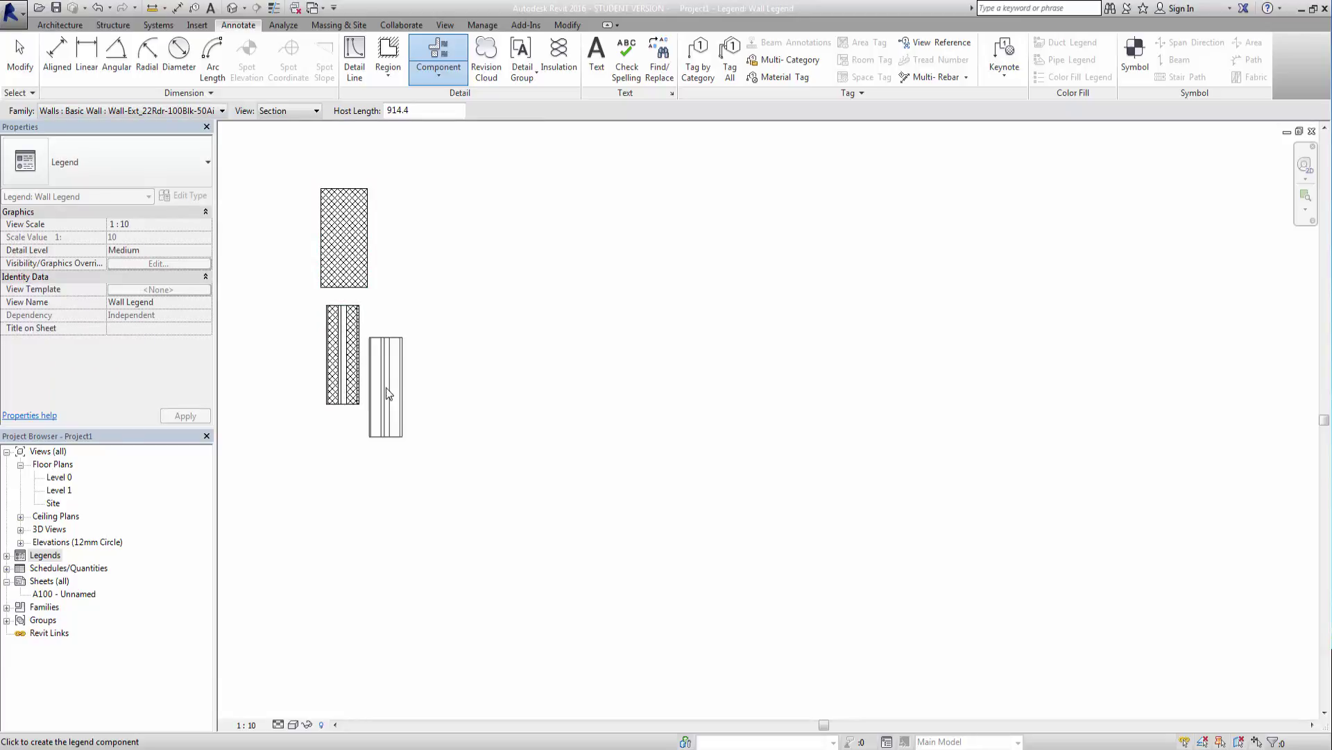
Place a Wall-Ext_102Bwk-75Ins-100LBlk-12P section component below the other two wall sections and end component placement
click(223, 111)
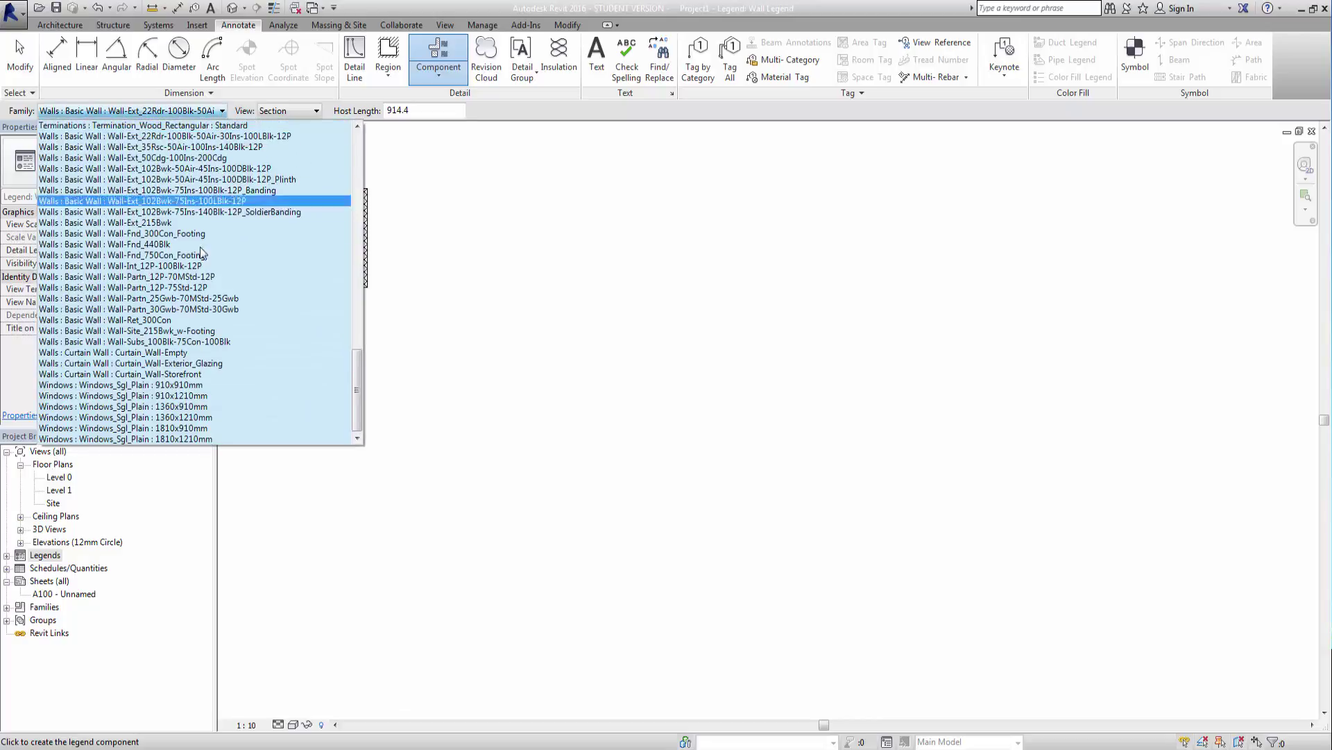
click(208, 201)
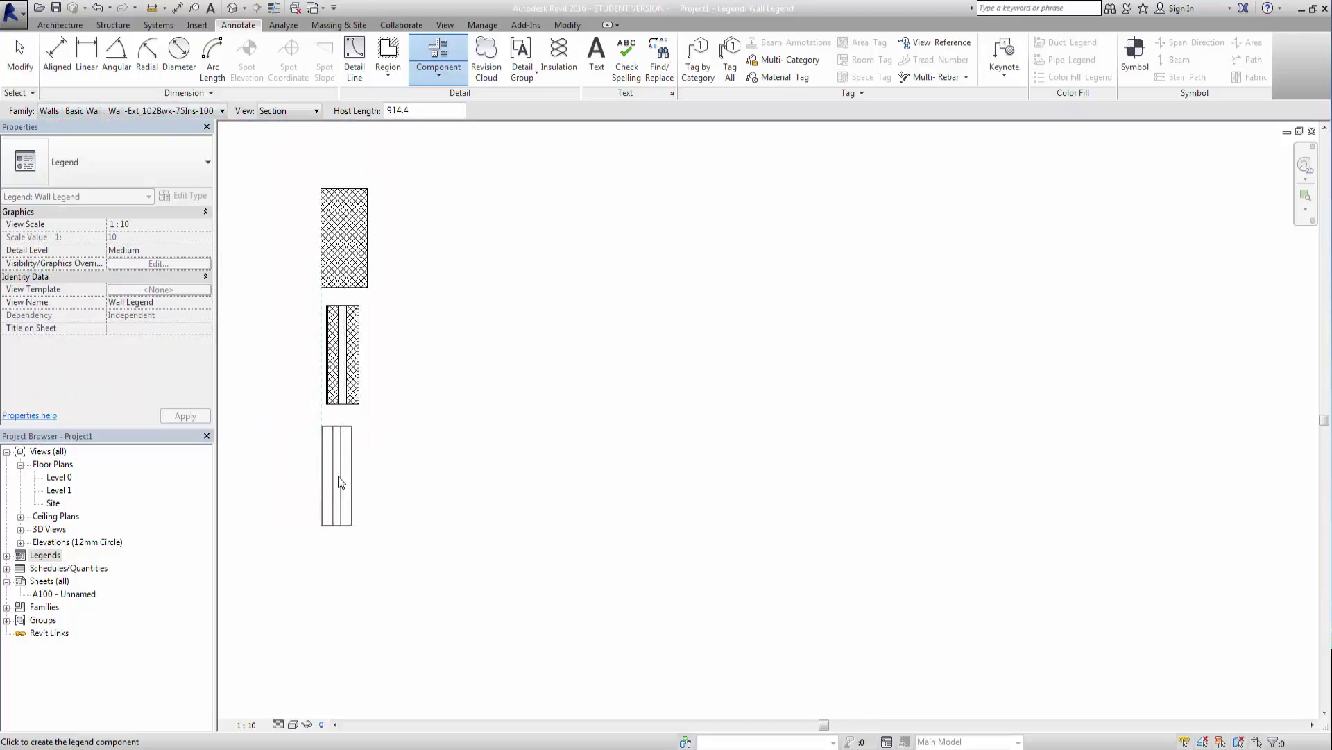
click(340, 479)
middle_drag(419, 431, 520, 334)
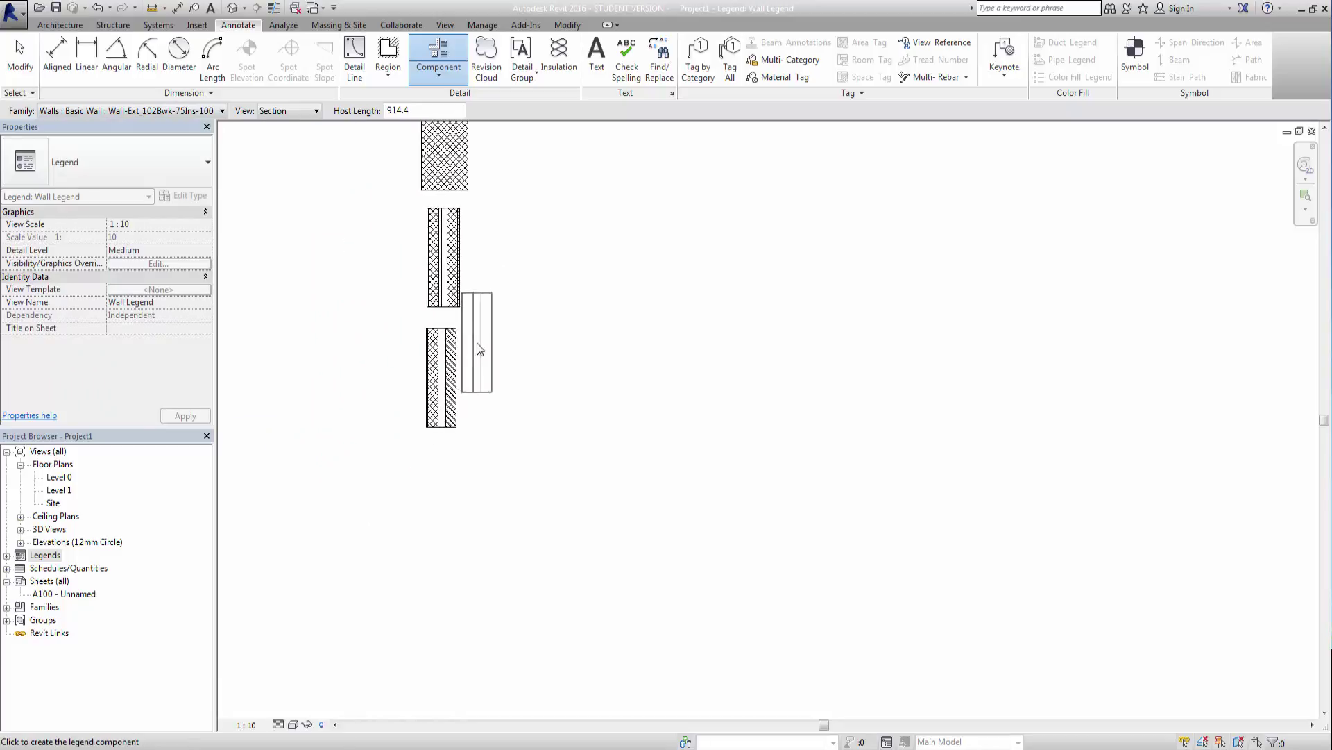
right_click(507, 332)
click(517, 342)
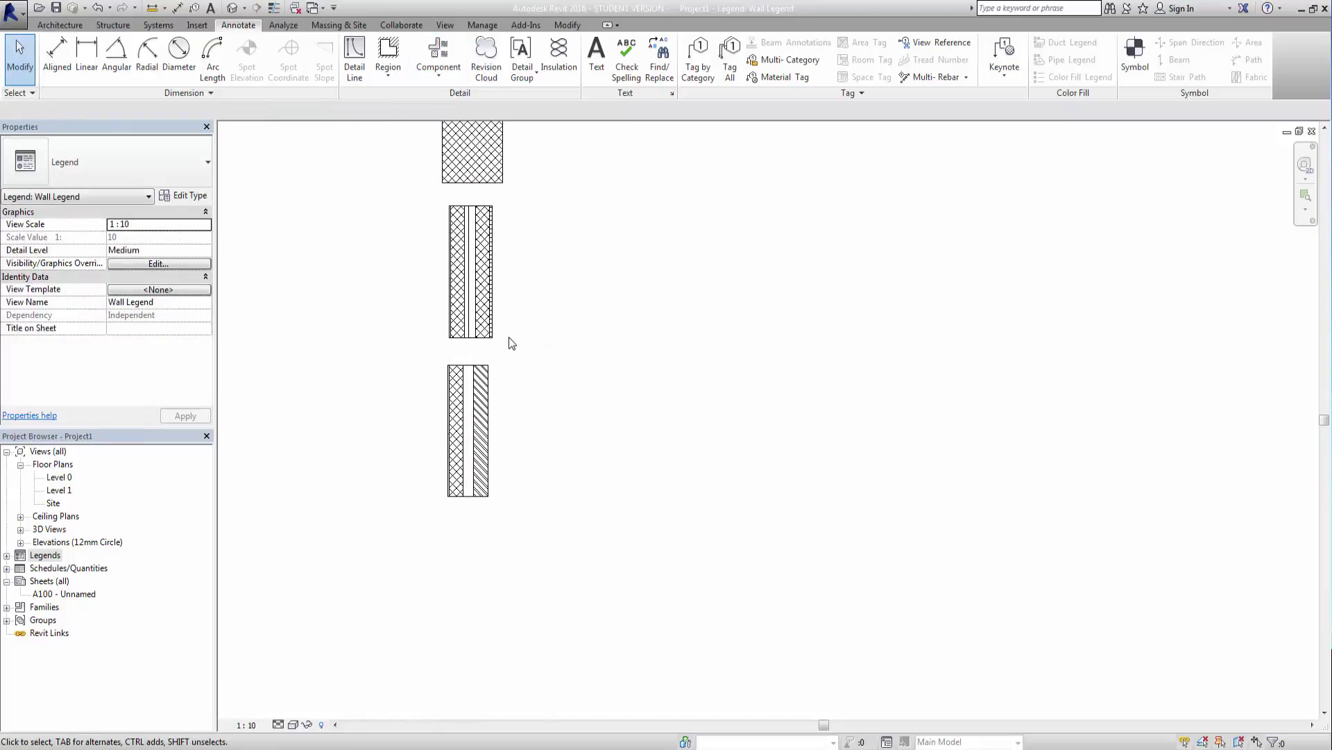
Set the legend view's detail level to Fine and its visual style to Shaded
middle_drag(515, 335, 565, 302)
click(279, 725)
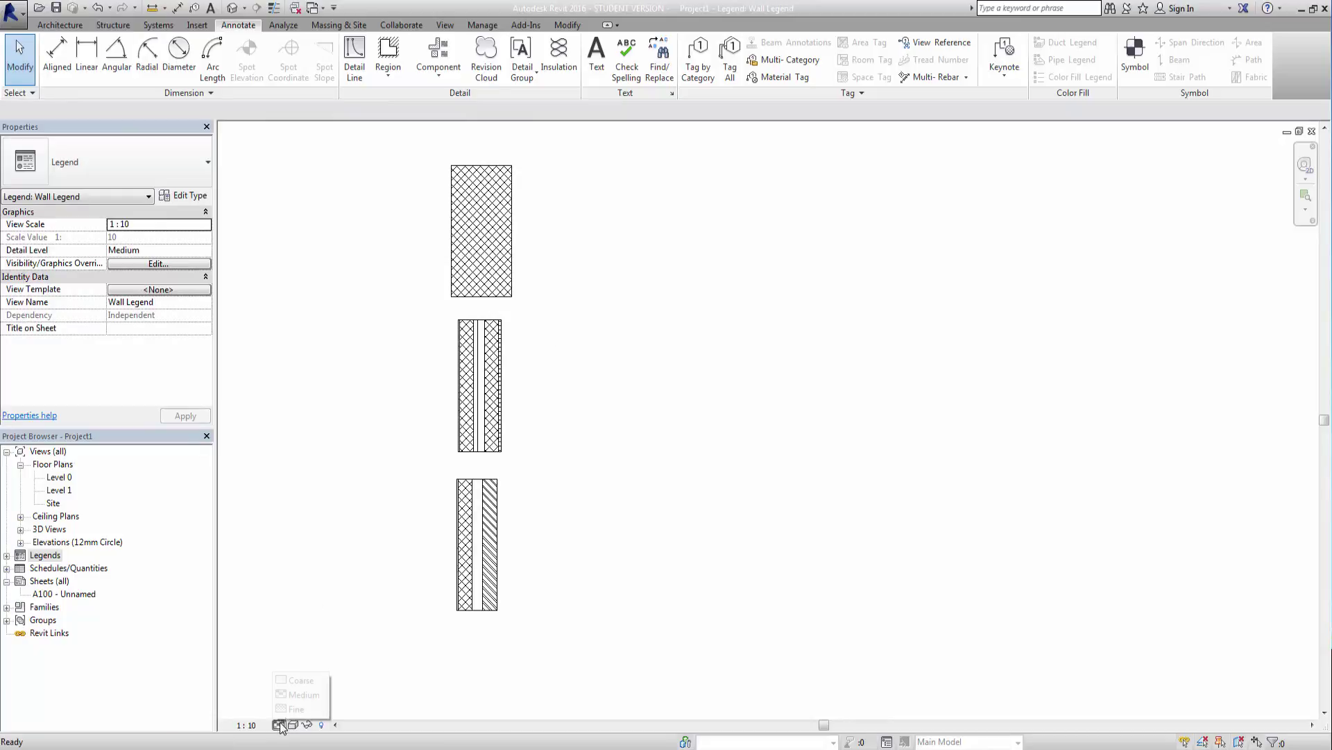
click(297, 709)
click(292, 725)
click(327, 665)
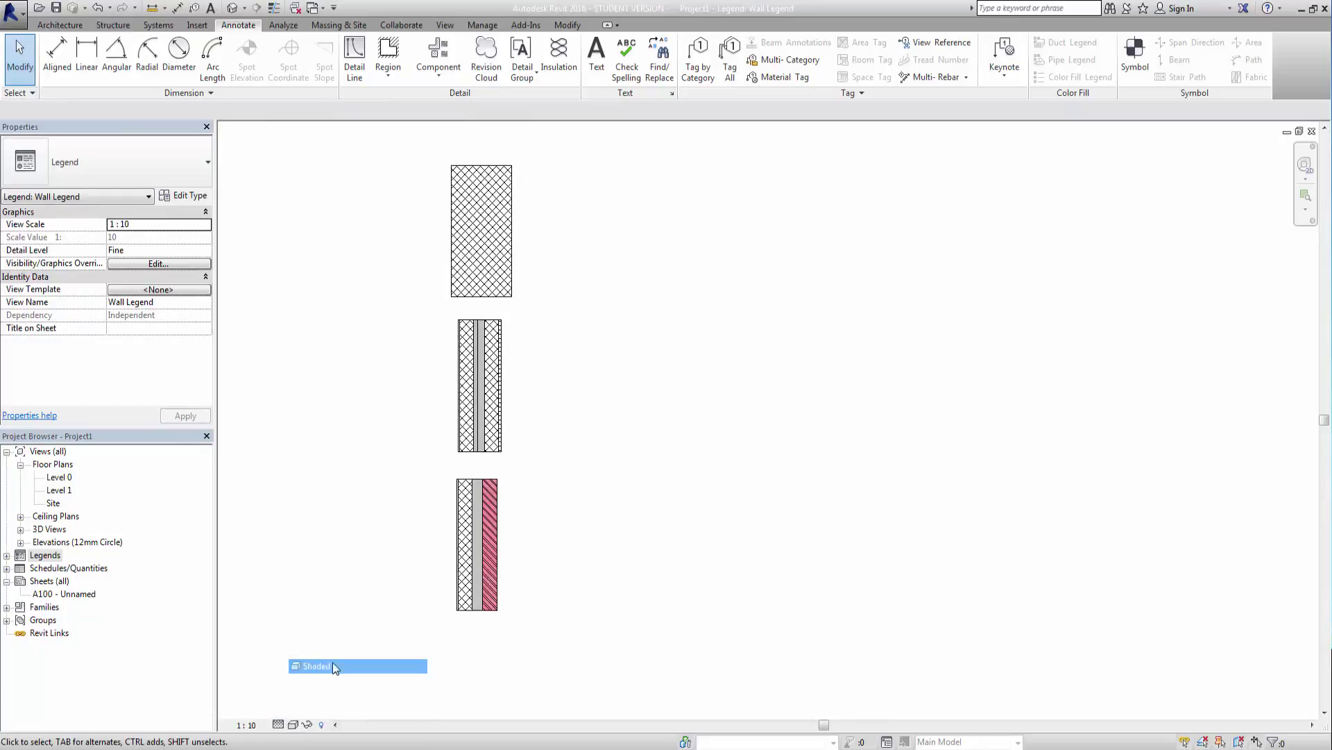
Examine the layer hatches and colours of the three shaded wall sections up close
scroll(576, 438, up, 2)
scroll(525, 256, up, 1)
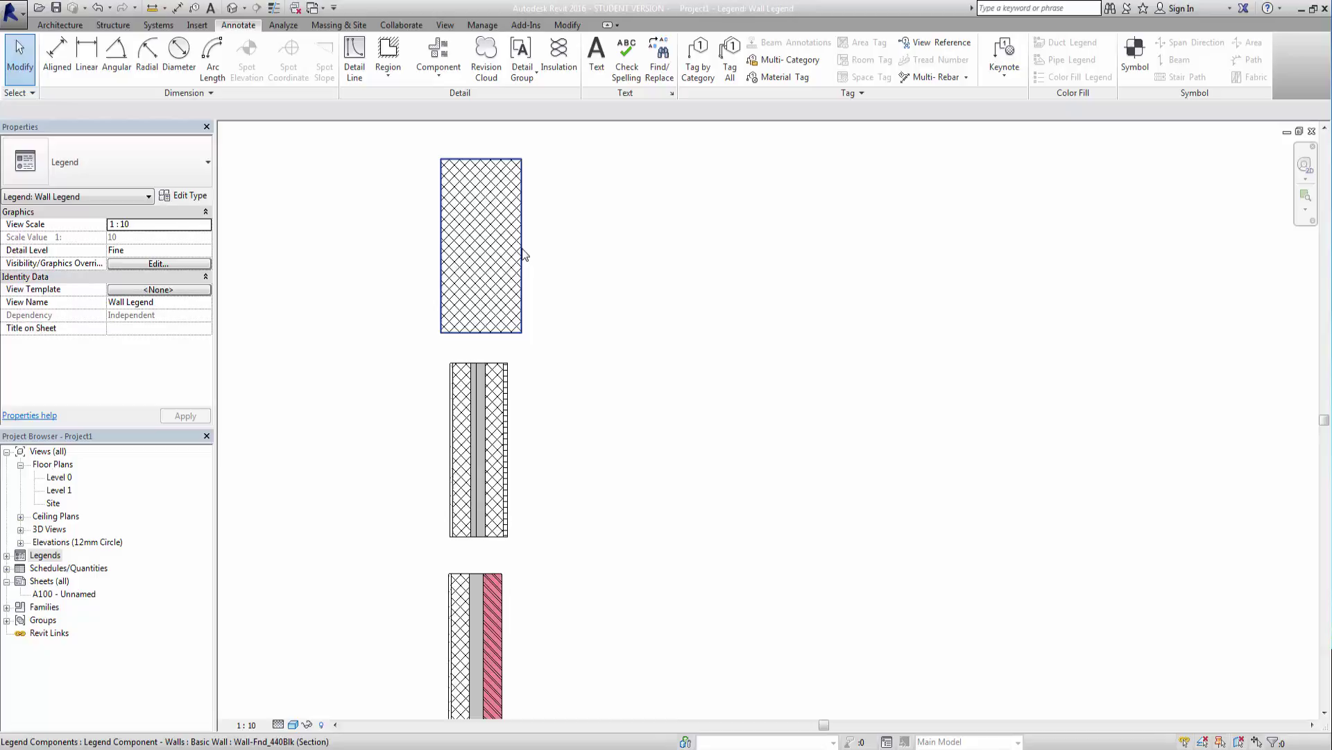
middle_drag(568, 306, 582, 186)
scroll(528, 505, up, 2)
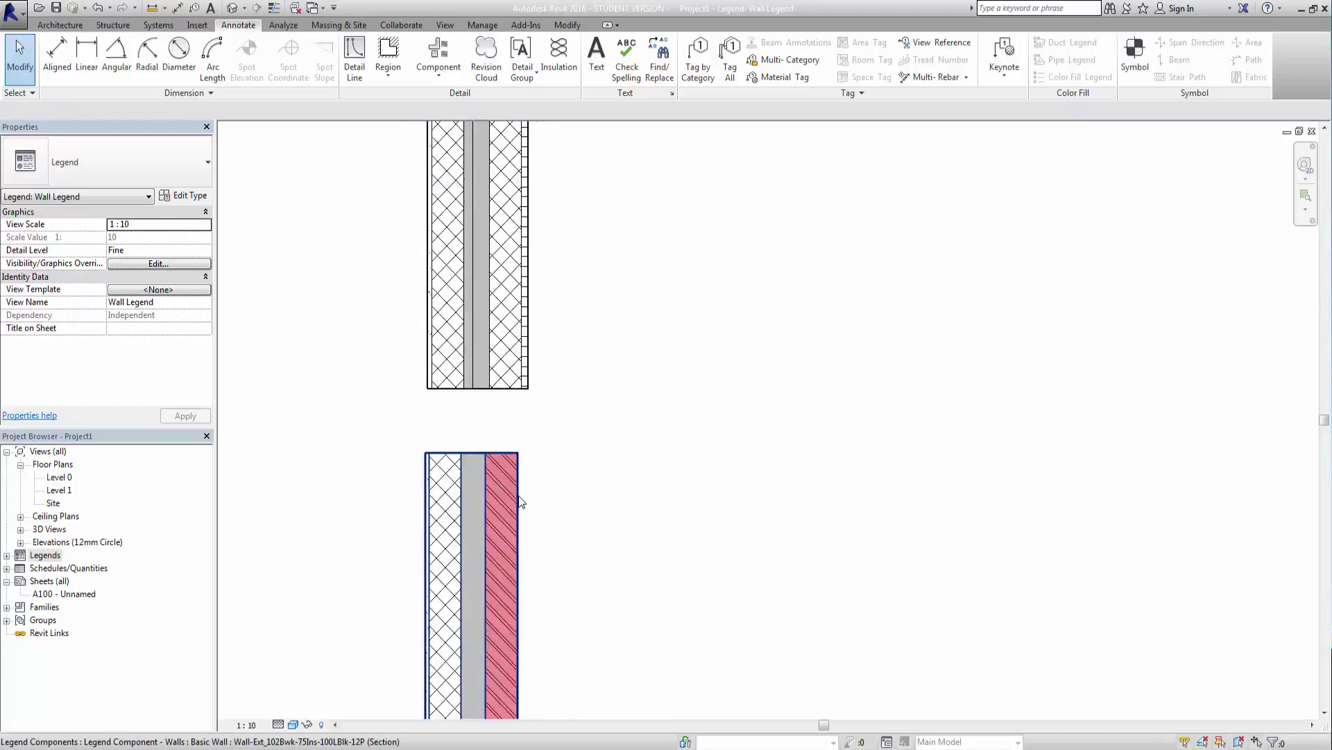
middle_drag(522, 500, 616, 378)
scroll(557, 366, down, 2)
scroll(617, 360, down, 1)
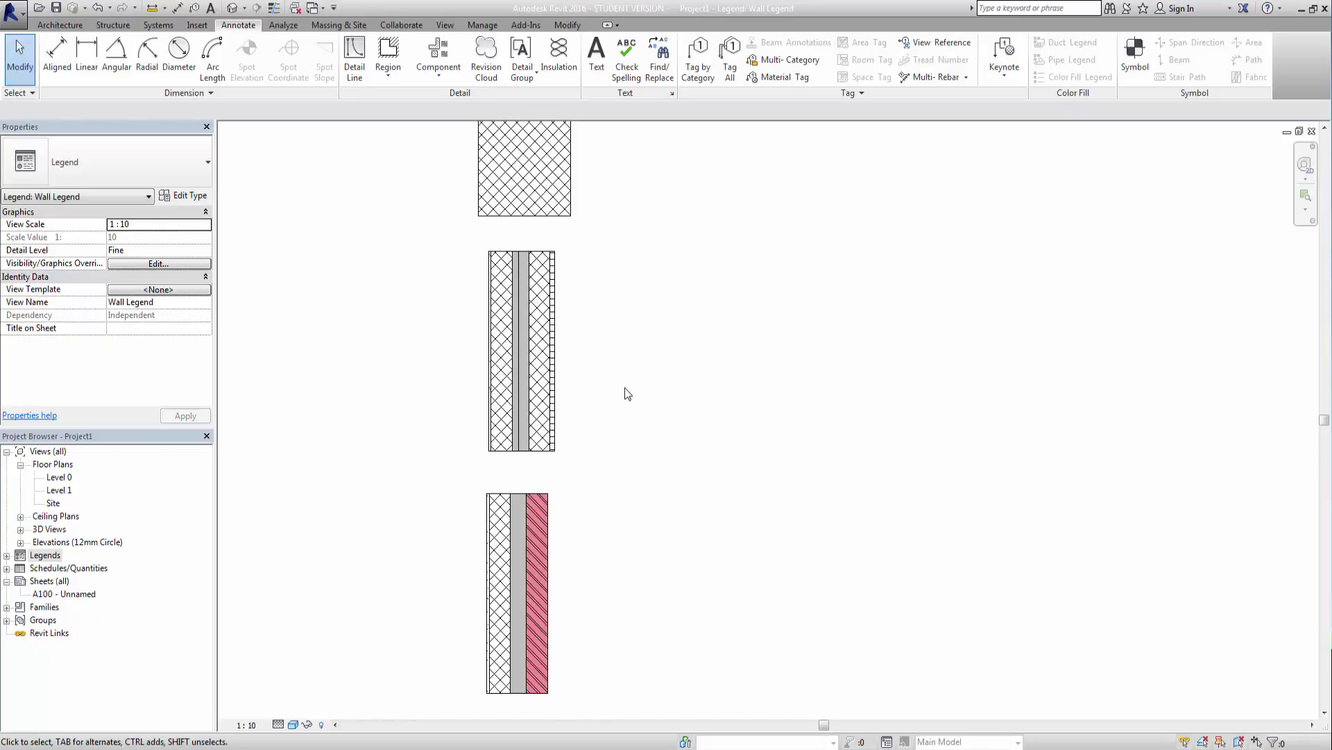
scroll(616, 315, up, 1)
scroll(630, 402, down, 2)
middle_drag(630, 402, 542, 240)
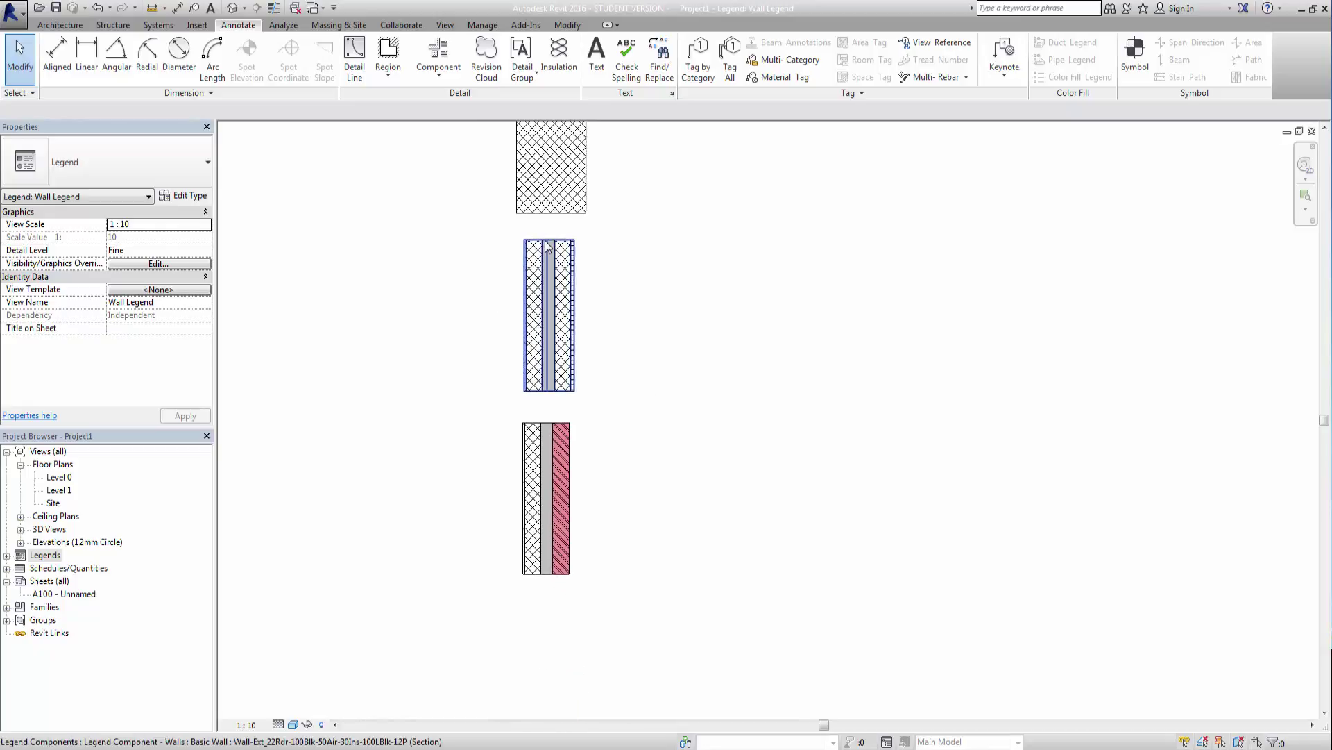
Move the lowest wall section, with the brick layer, further down to widen the gap below the middle section
click(542, 239)
click(514, 481)
click(513, 480)
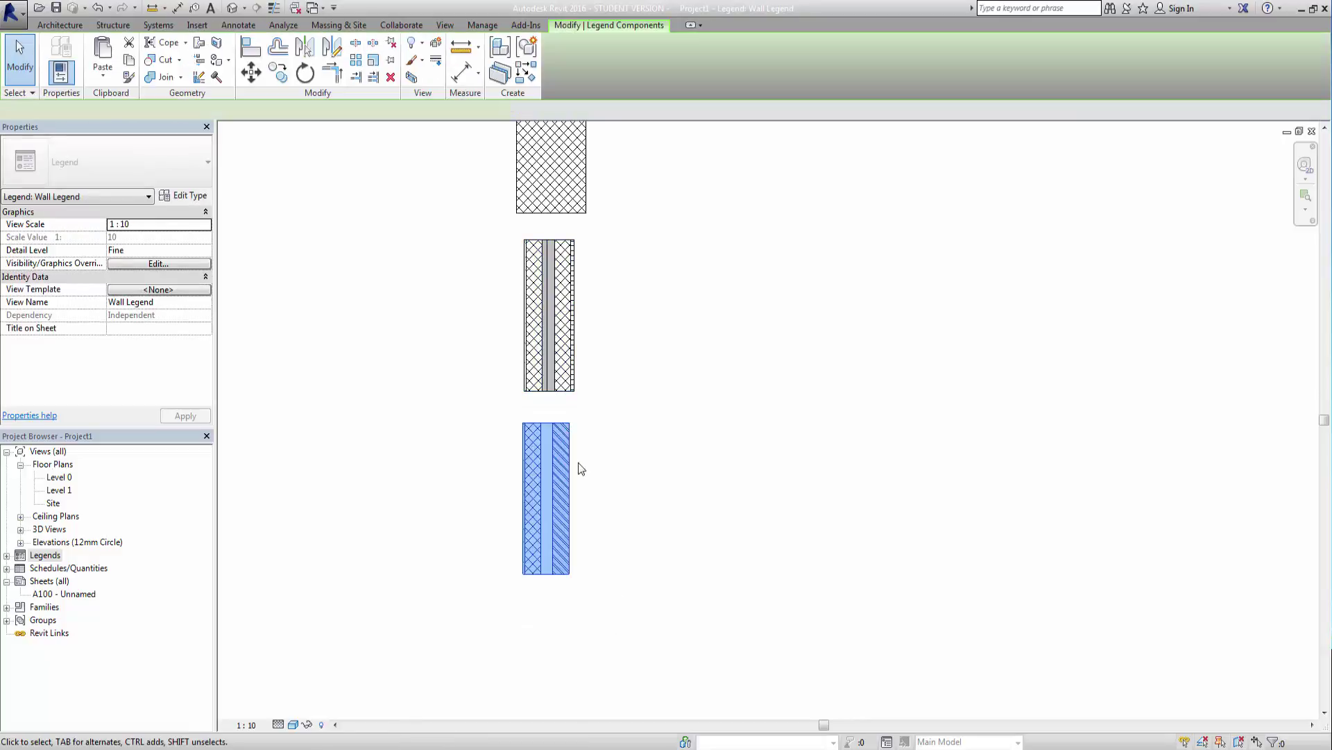
drag(562, 466, 570, 498)
click(637, 365)
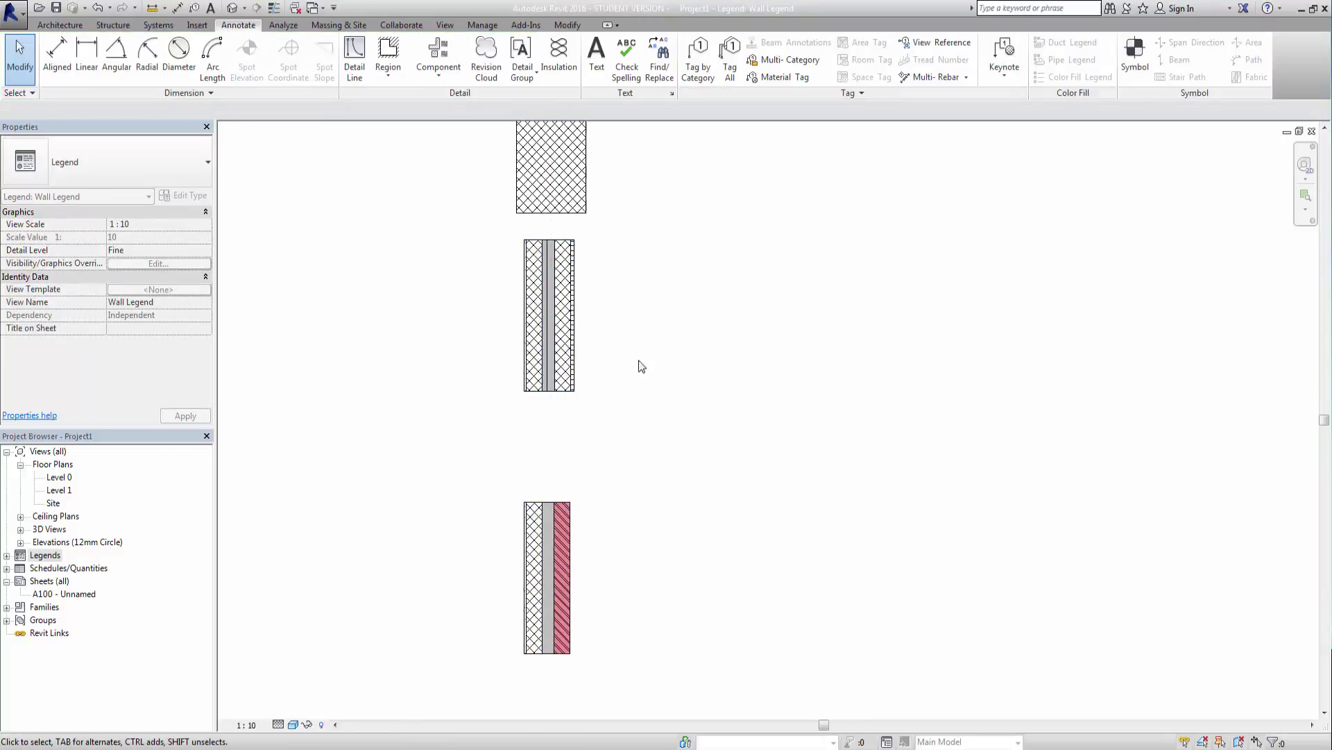
Add a 7mm Arial text note reading "Cavity Wall" above the lowest wall section, the one with the brick layer
click(596, 56)
click(512, 458)
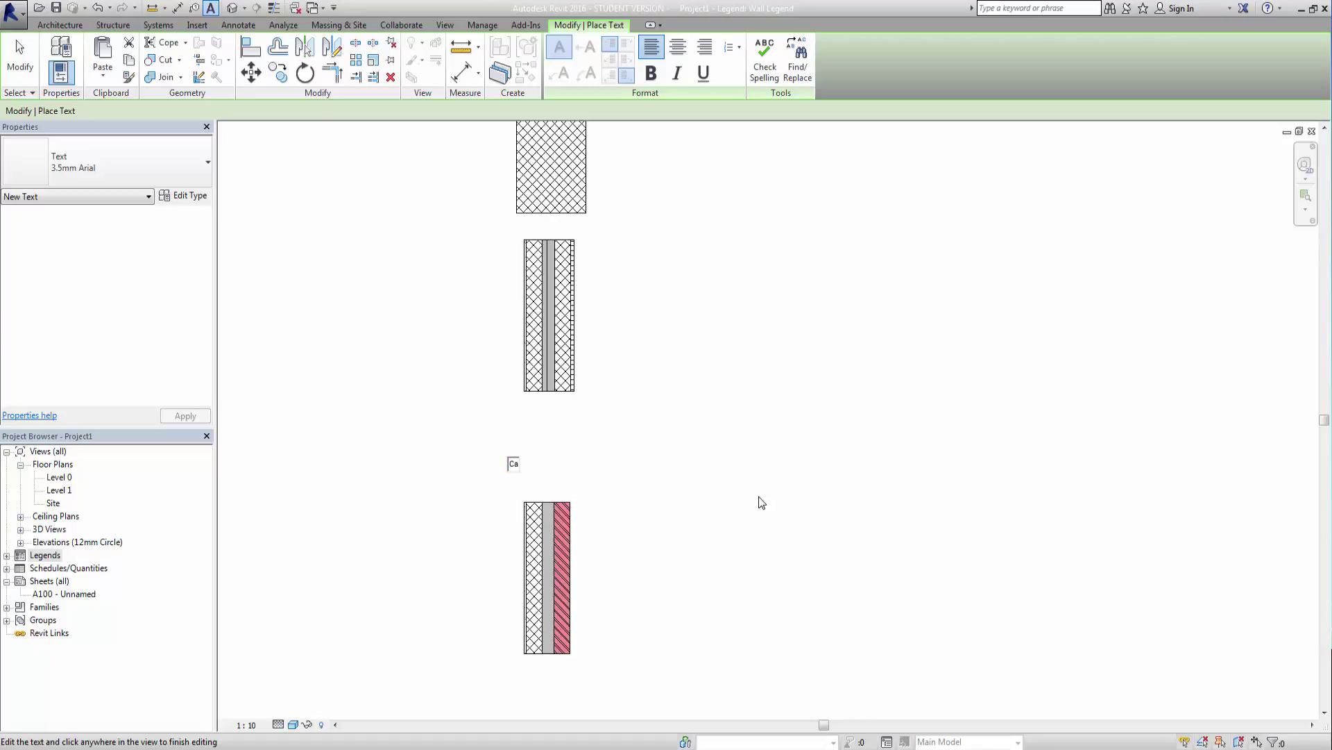
click(77, 151)
click(47, 283)
text(Cavity Wall)
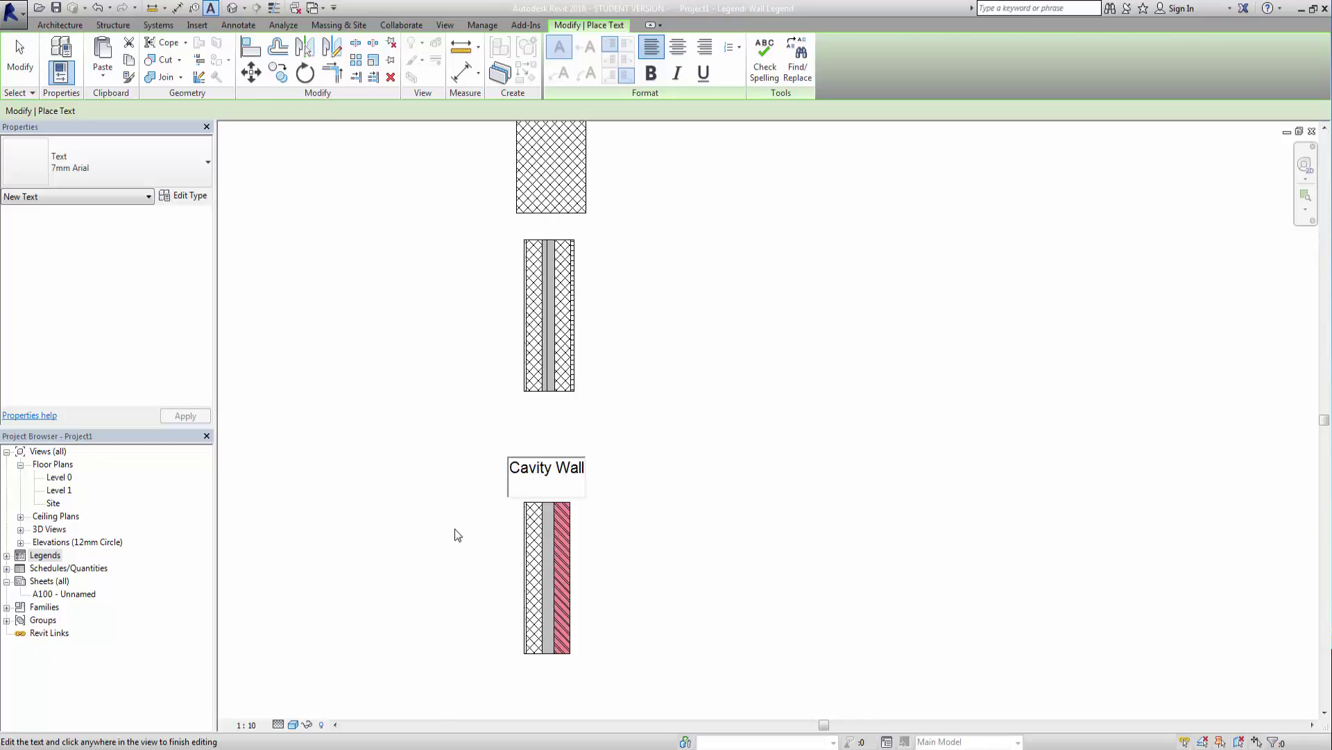
click(598, 489)
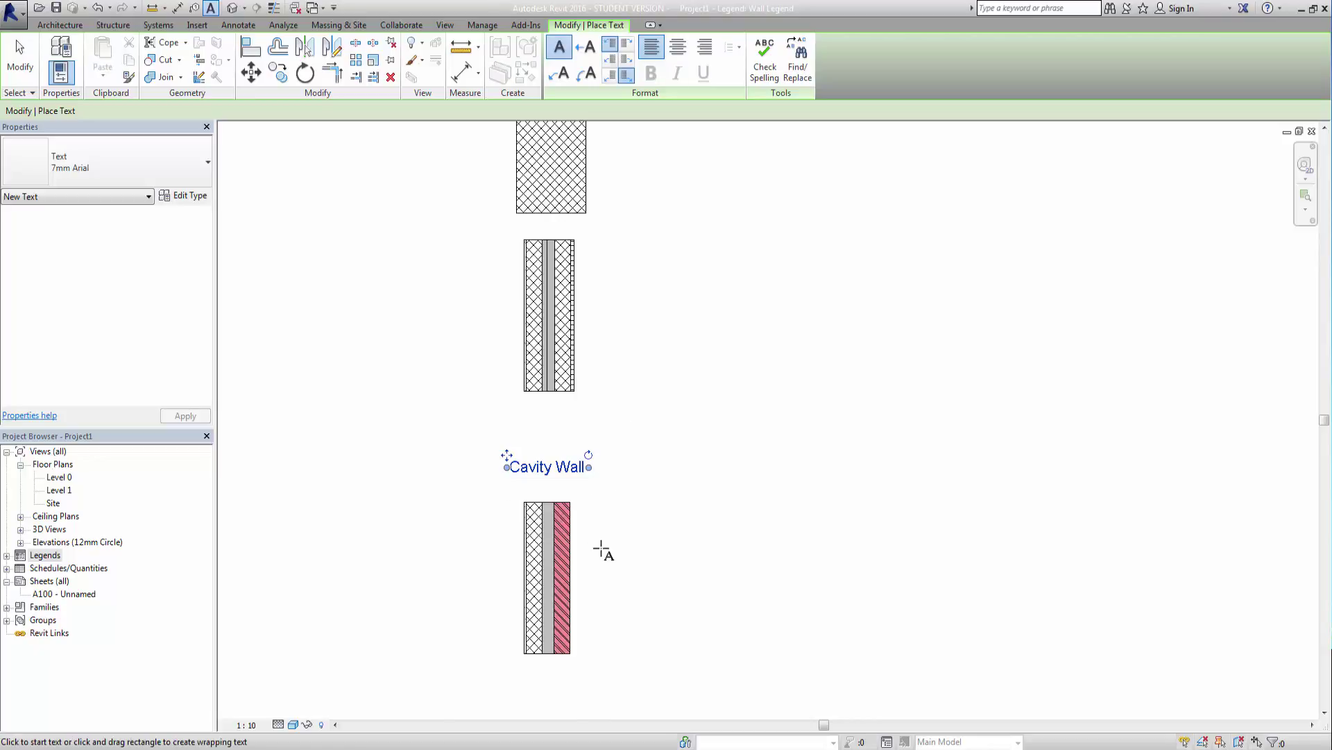
Tag the brick layer of the cavity wall with material keynote F10/110 Clay facing brickwork, placed beside the section
scroll(603, 550, up, 5)
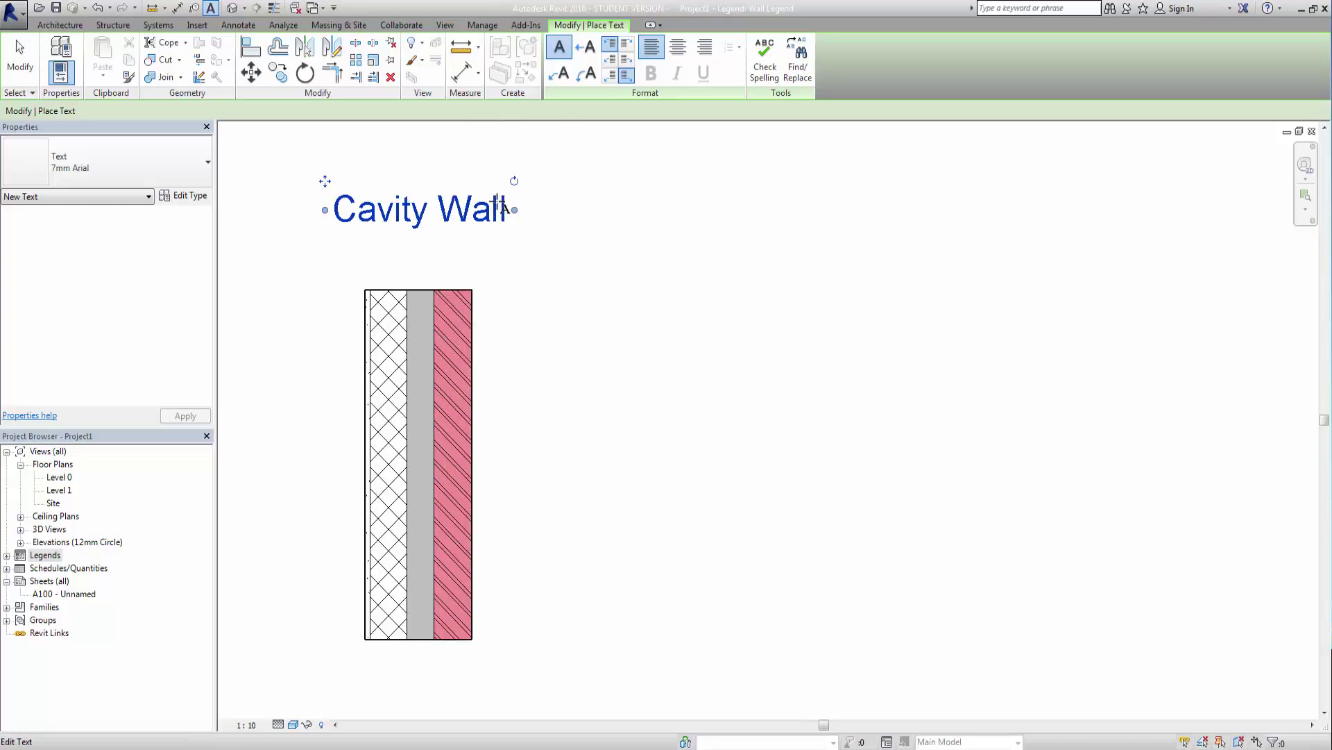
click(506, 238)
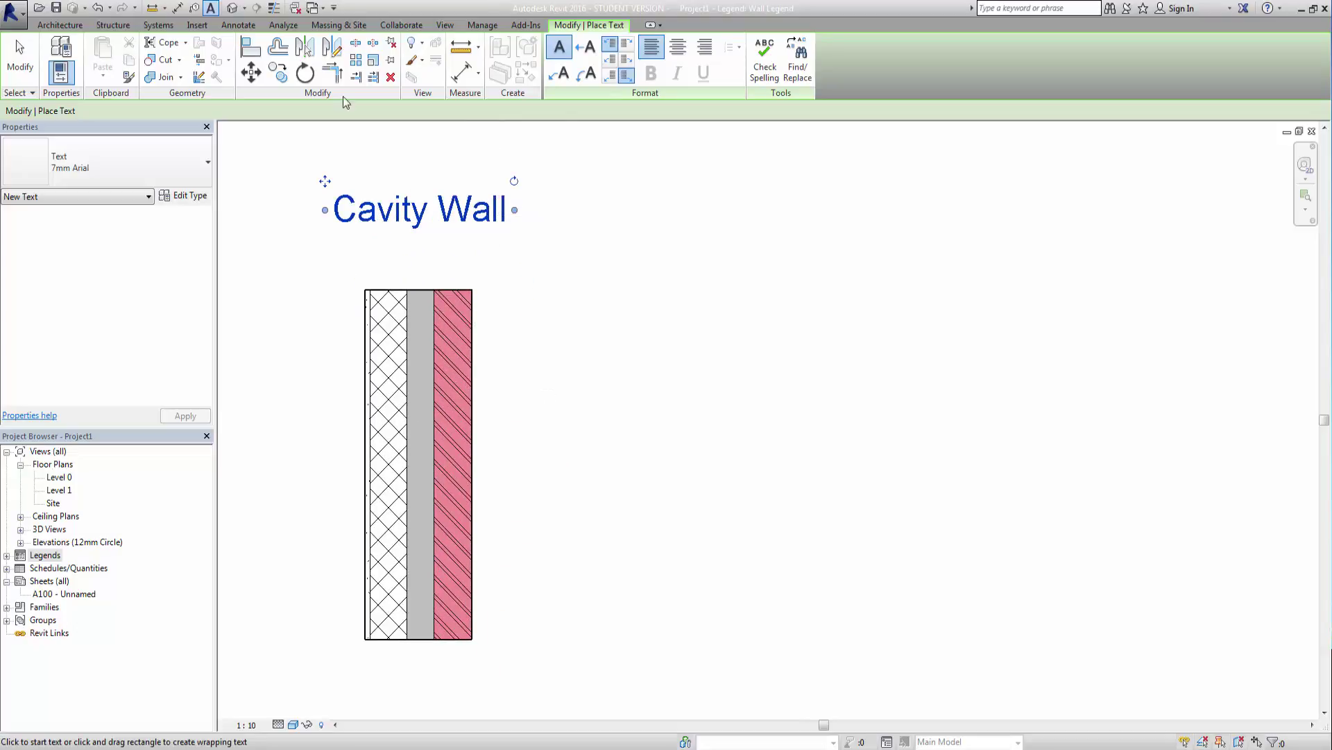
click(236, 26)
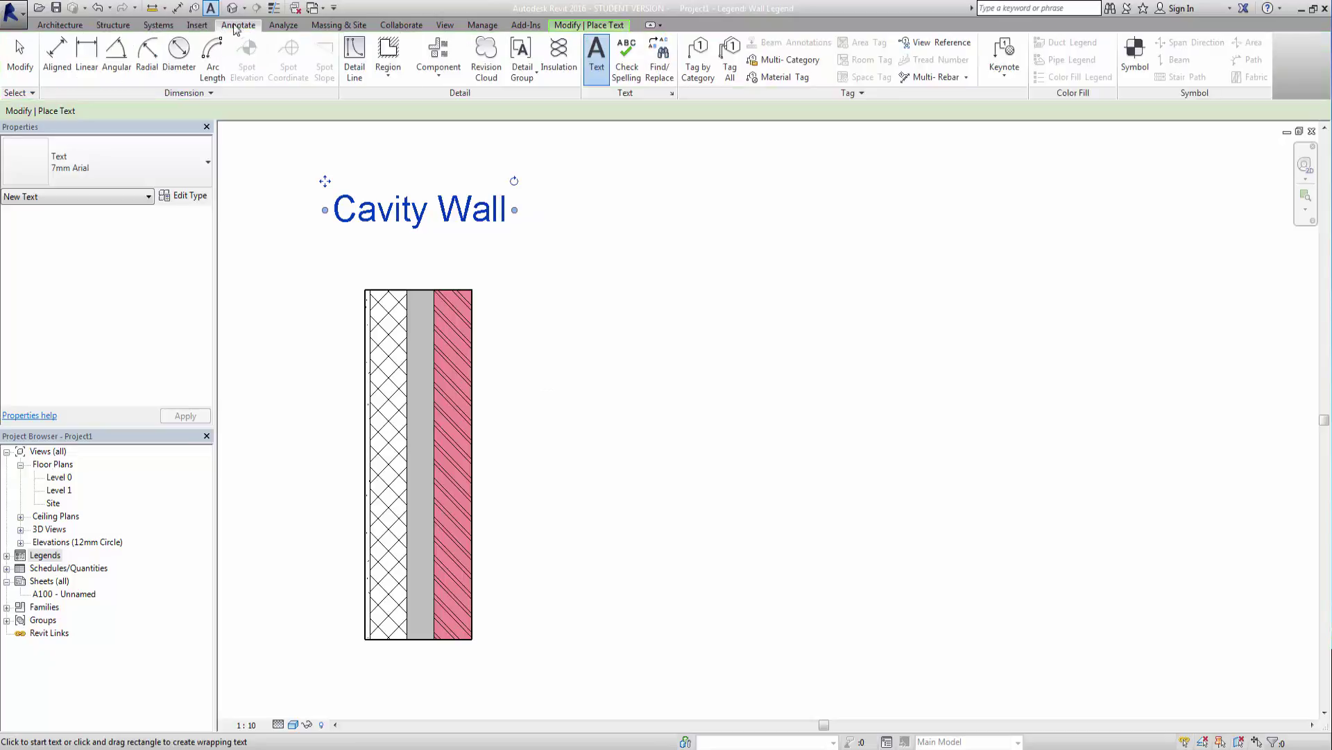
click(1002, 78)
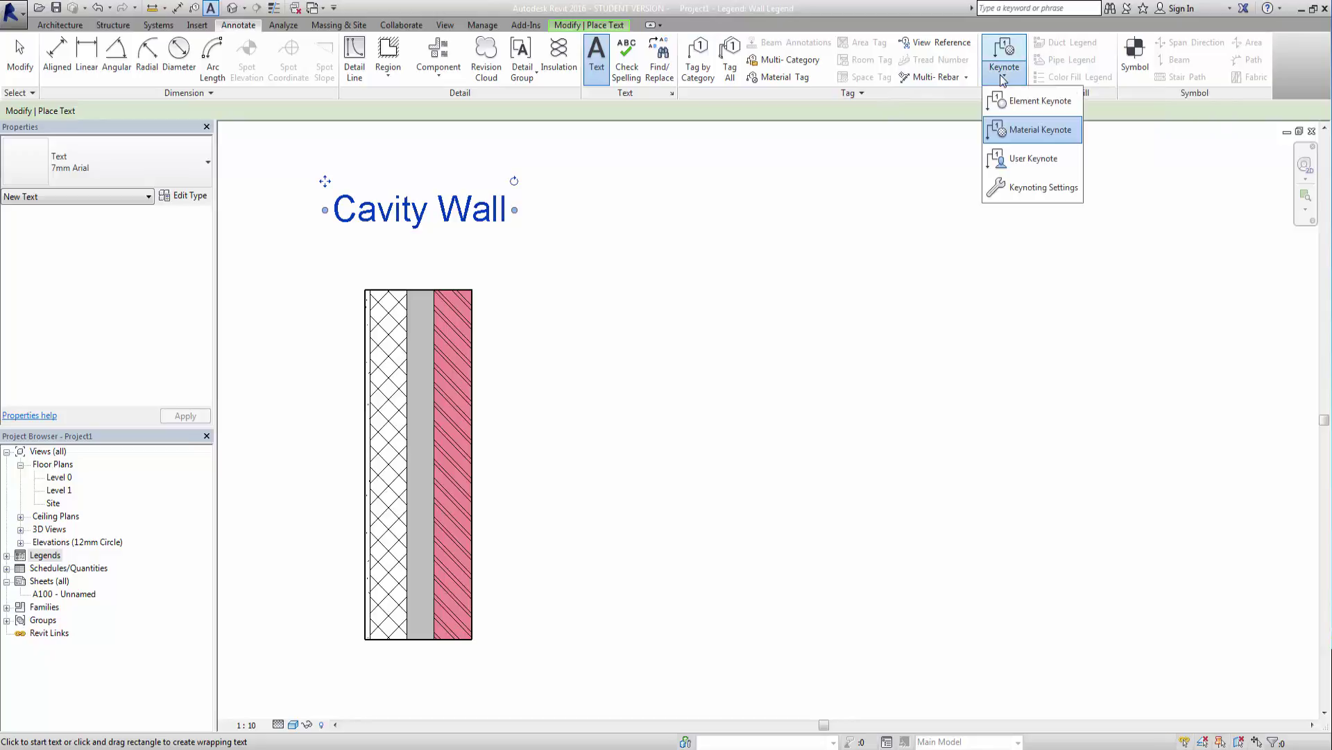
click(1028, 131)
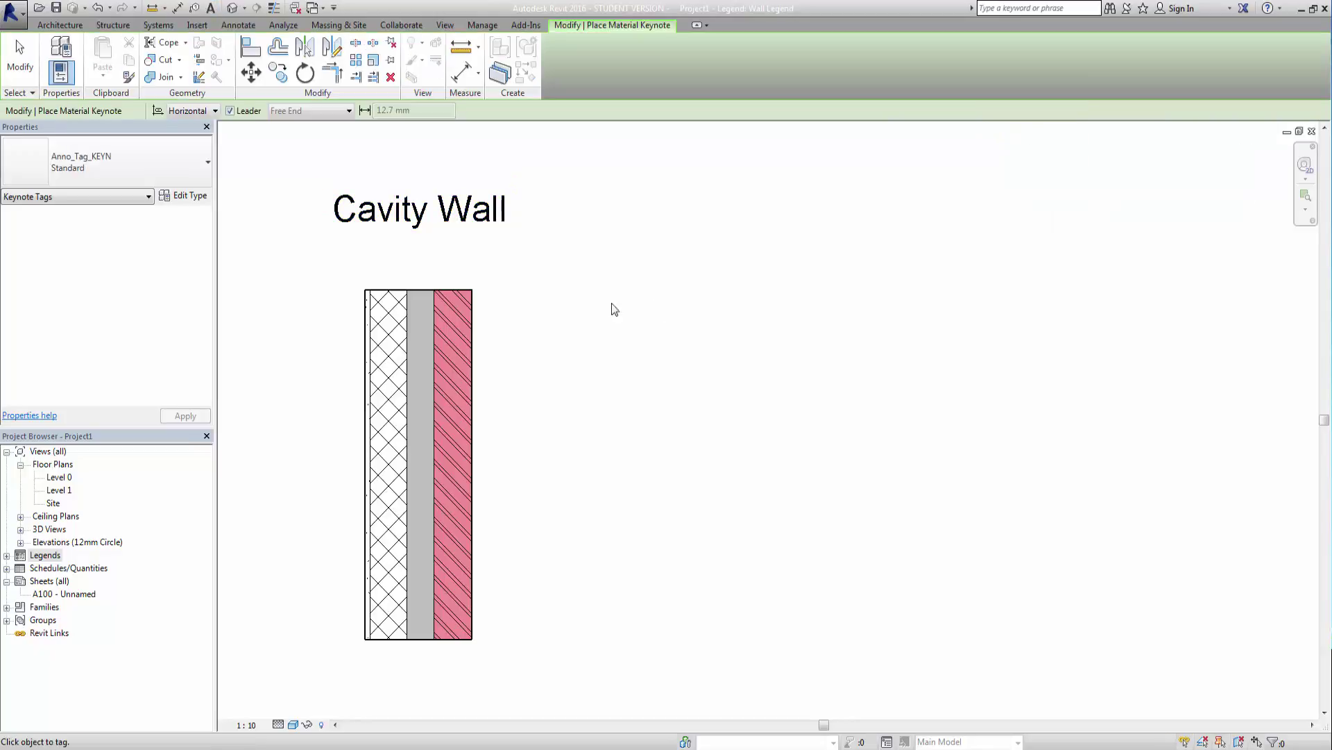
click(456, 322)
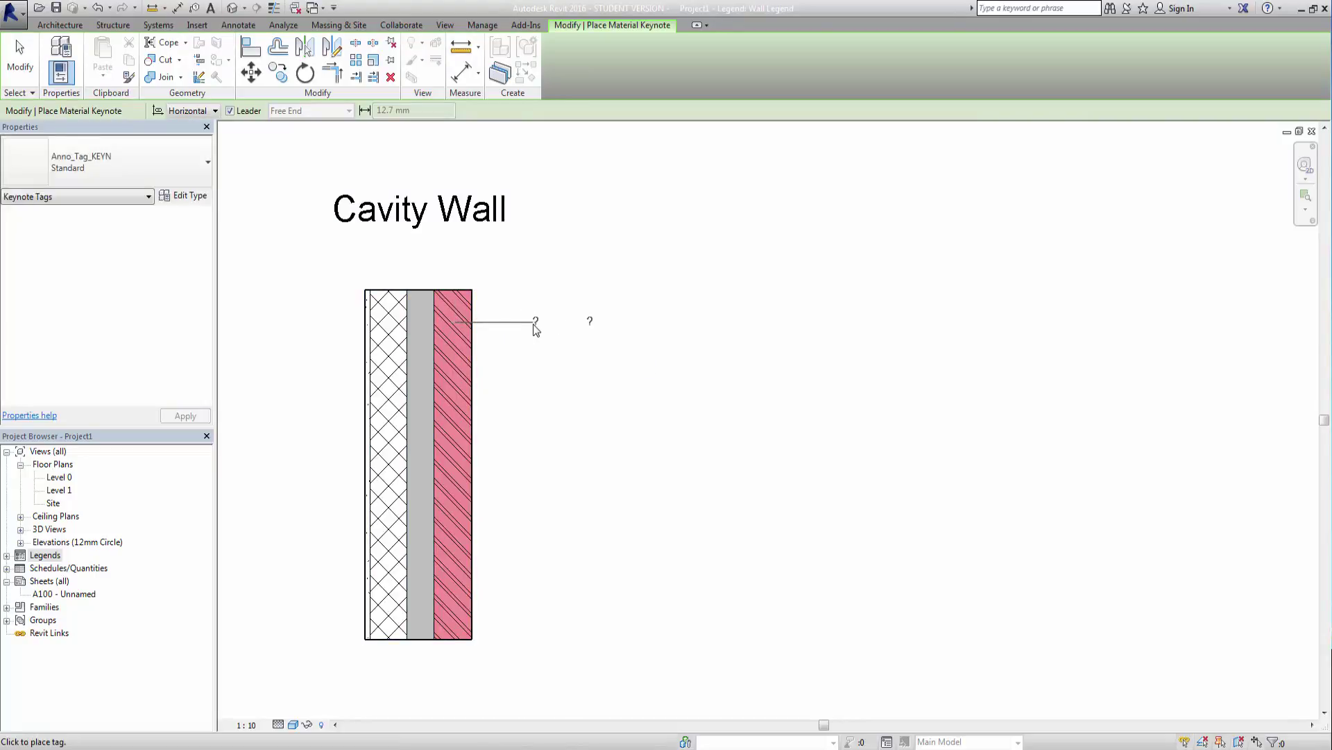
click(540, 326)
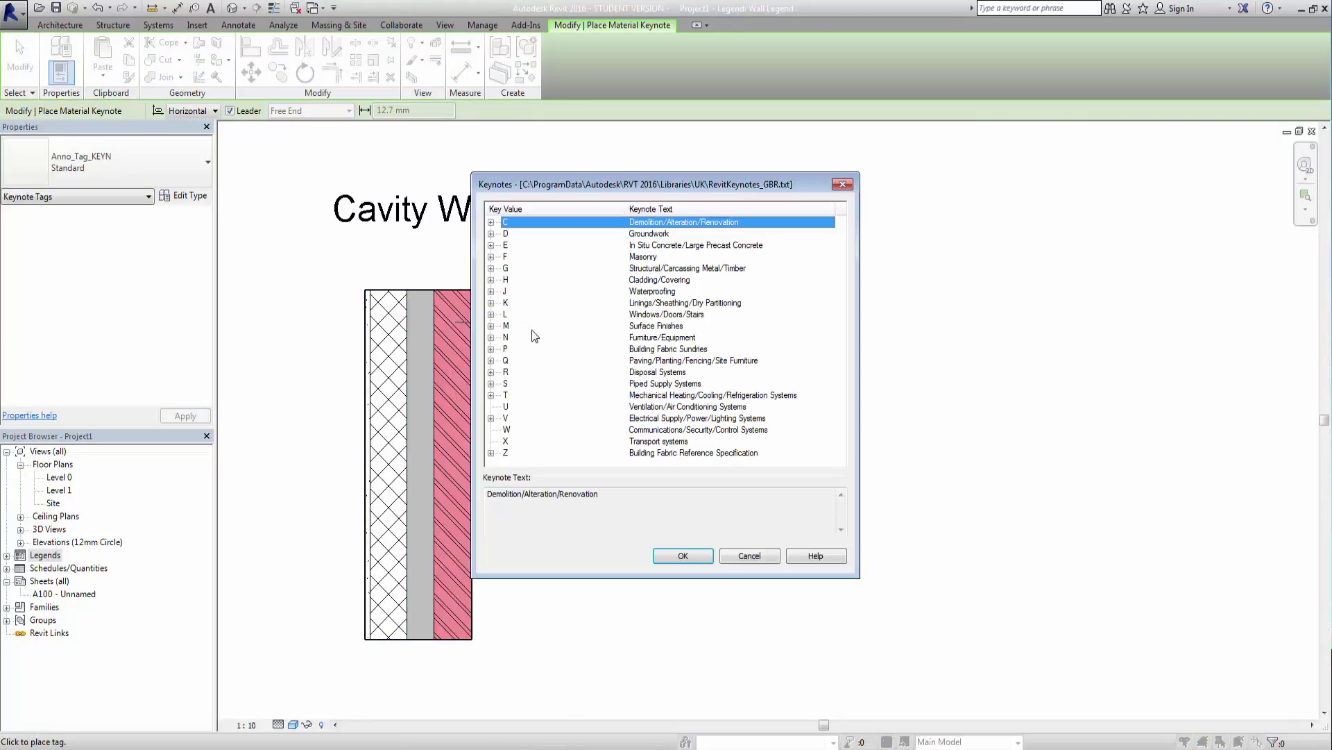
drag(565, 185, 787, 161)
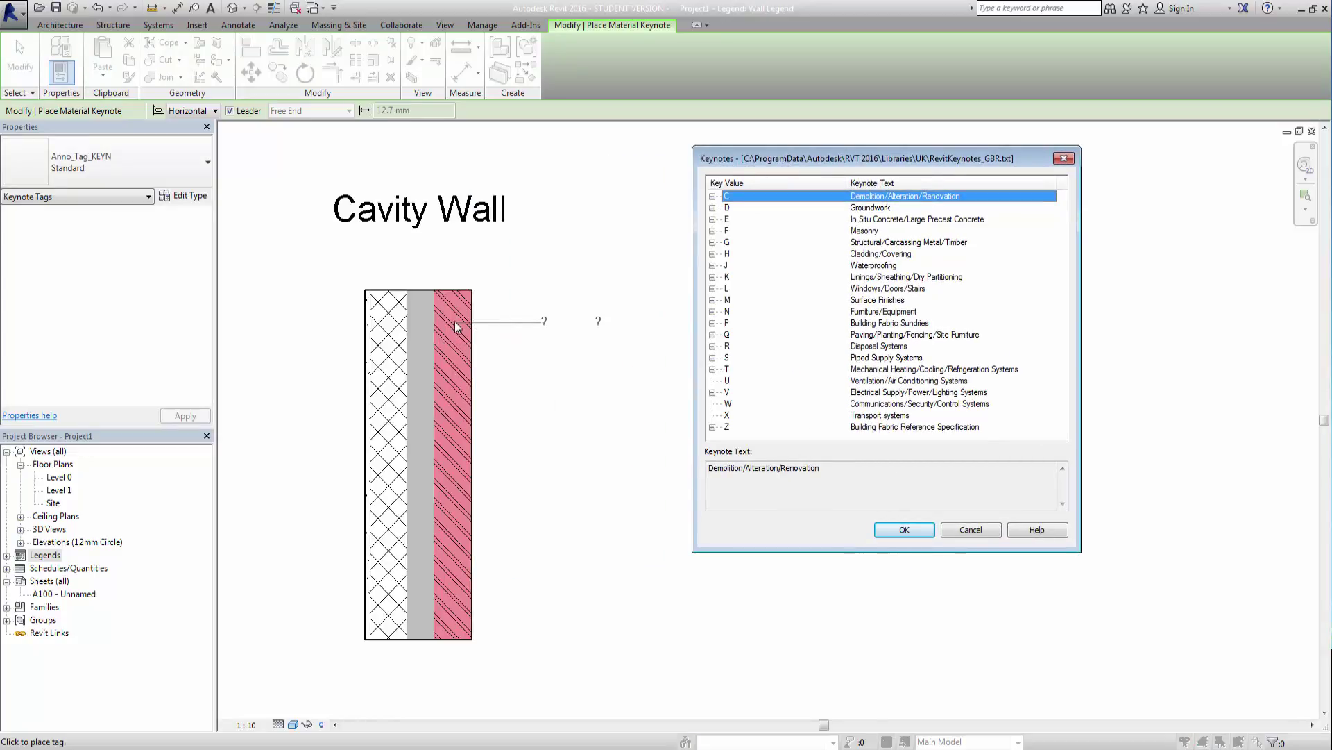
click(712, 231)
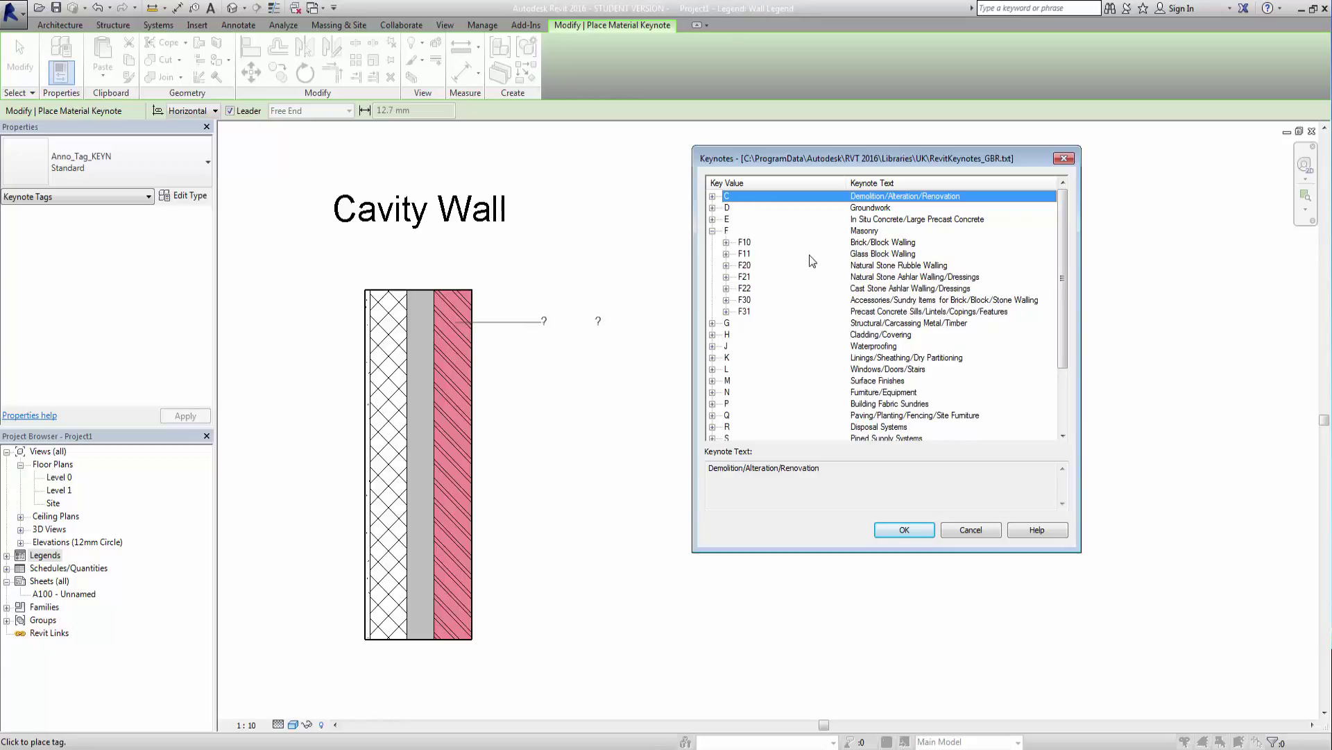
click(726, 242)
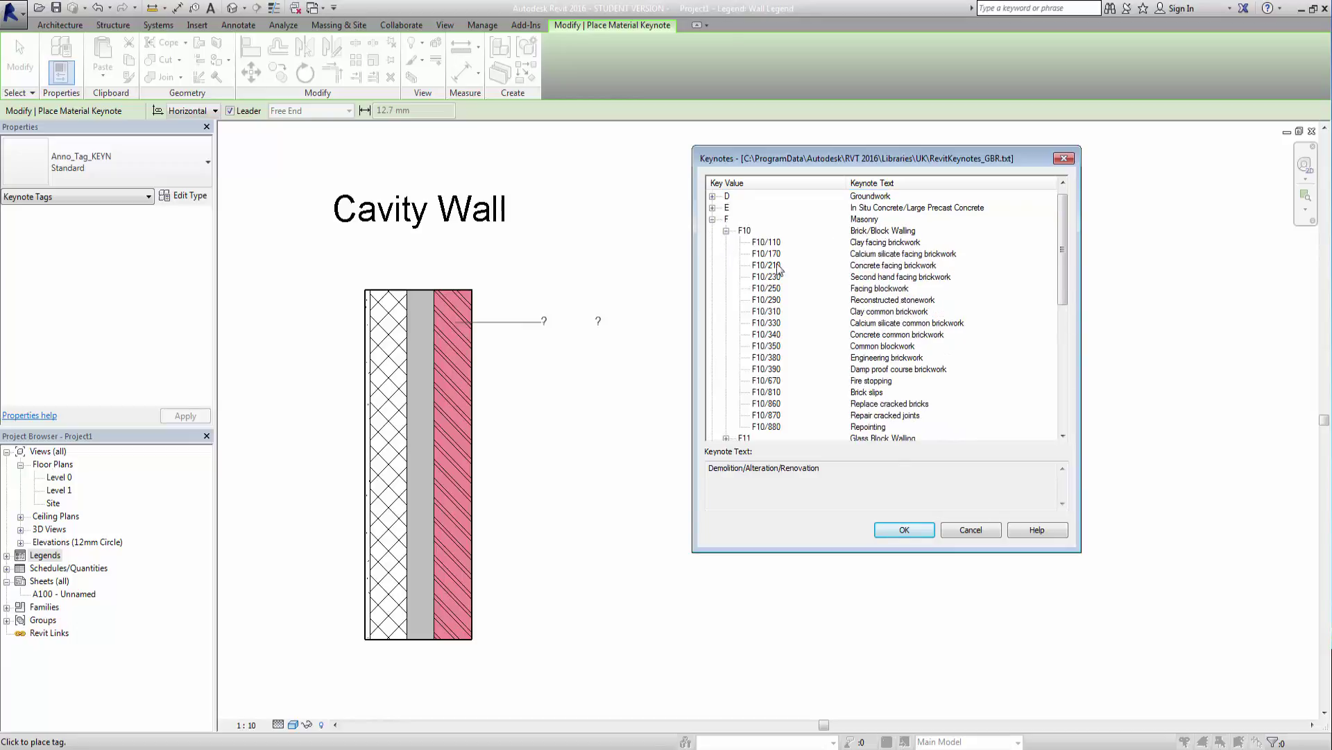
click(867, 243)
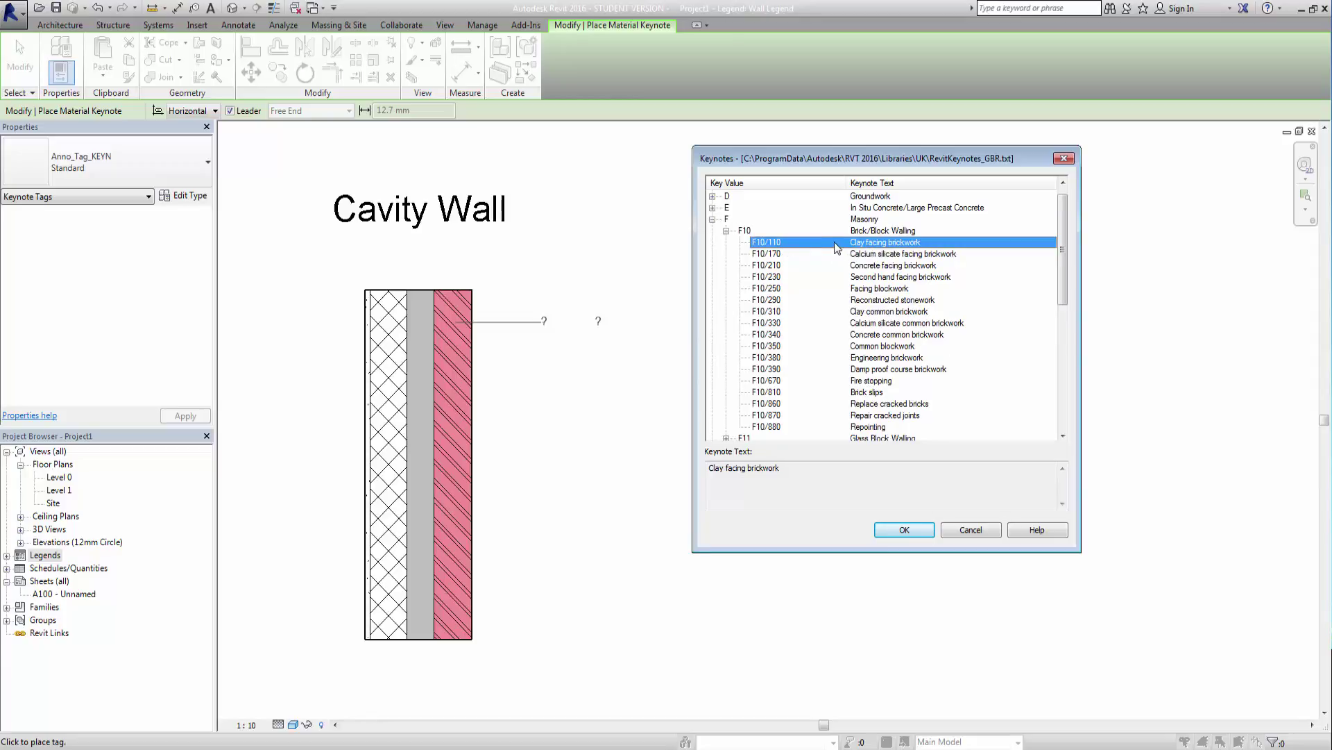
click(903, 530)
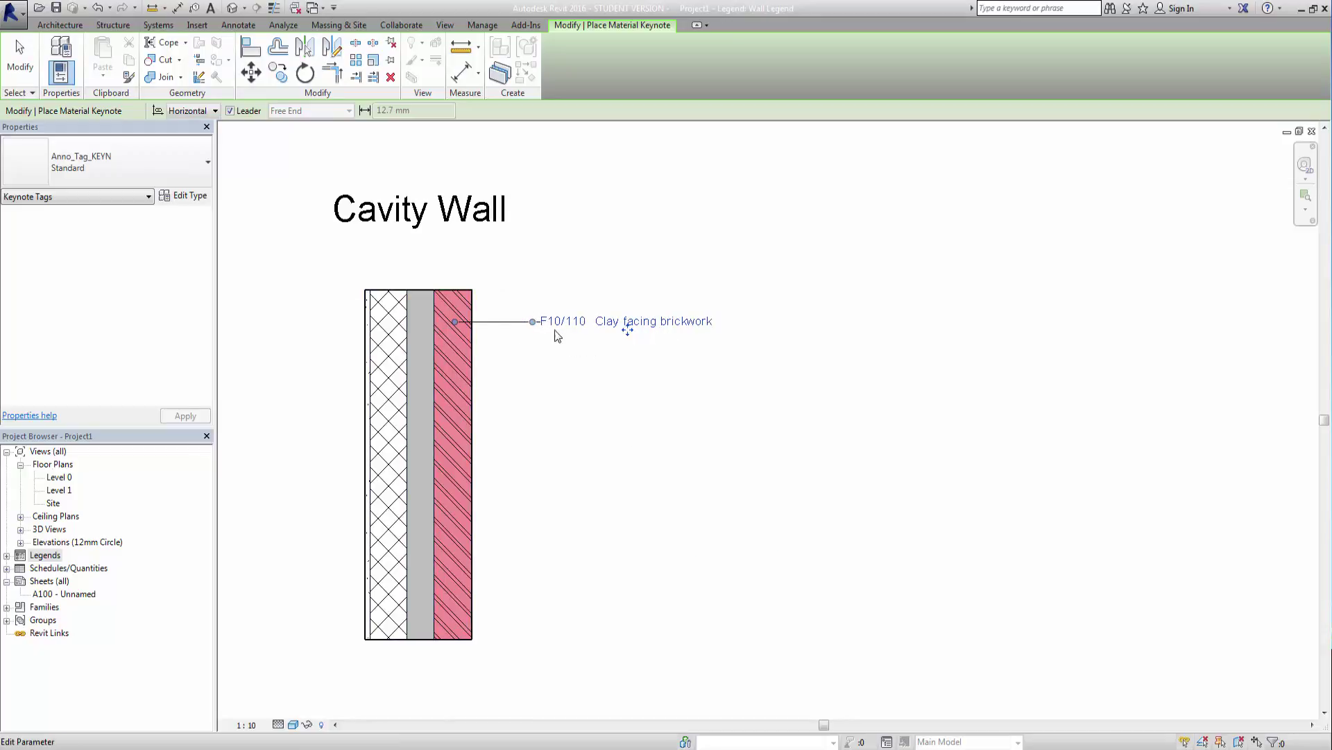
Place a material keynote tag for the grey insulation layer, aligned below the brickwork tag, without assigning it a keynote value
click(422, 413)
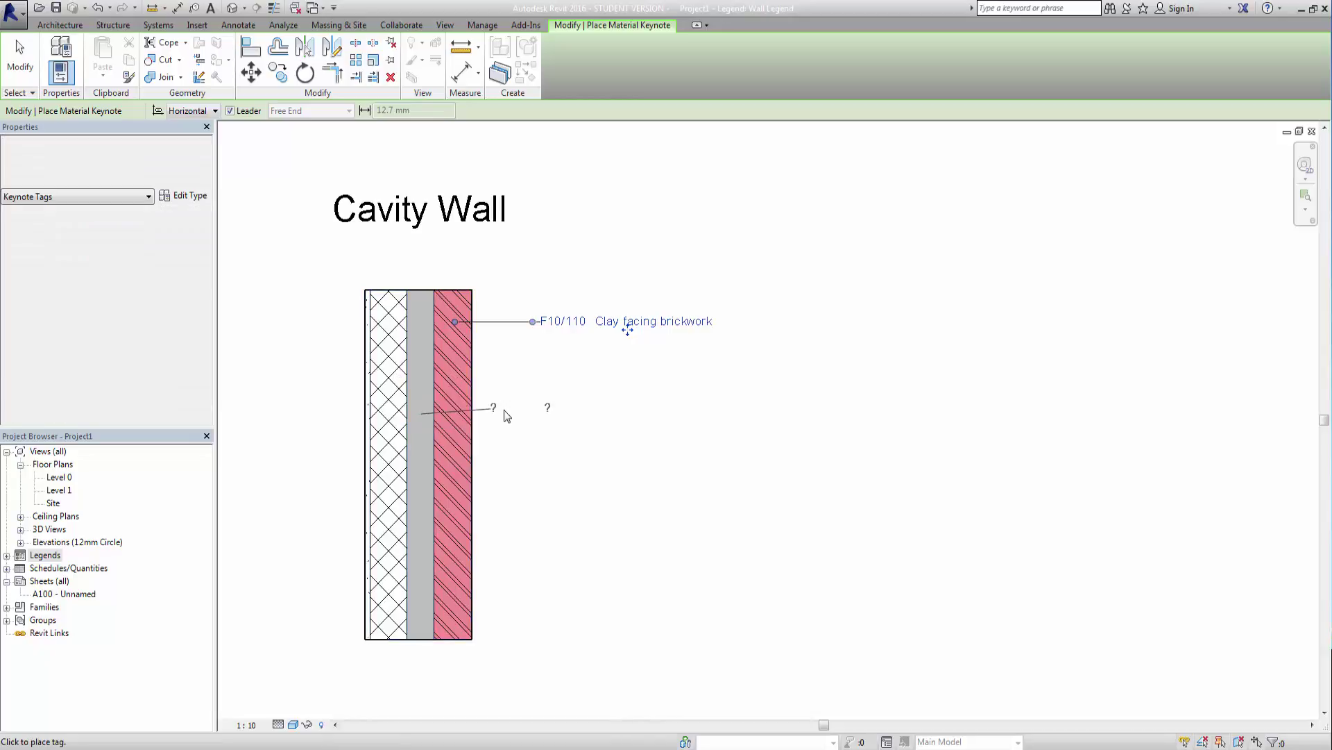
click(544, 414)
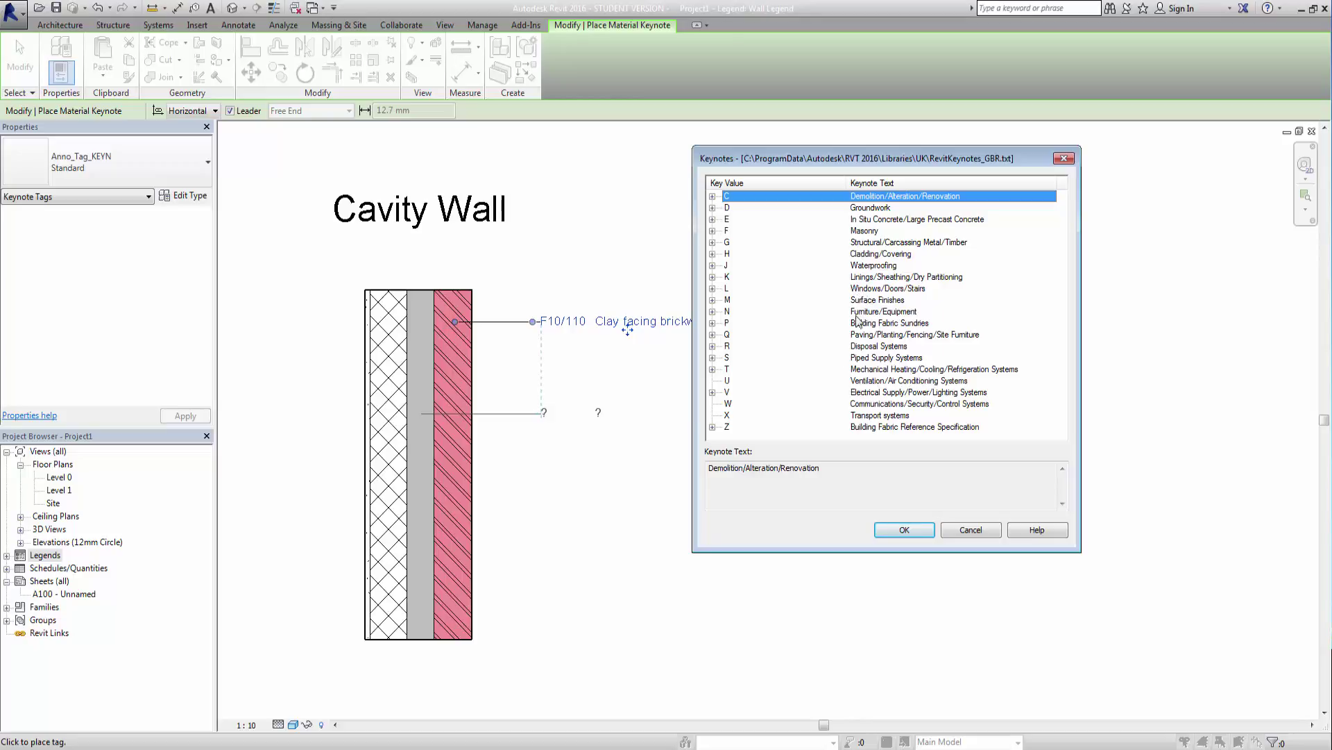
click(712, 231)
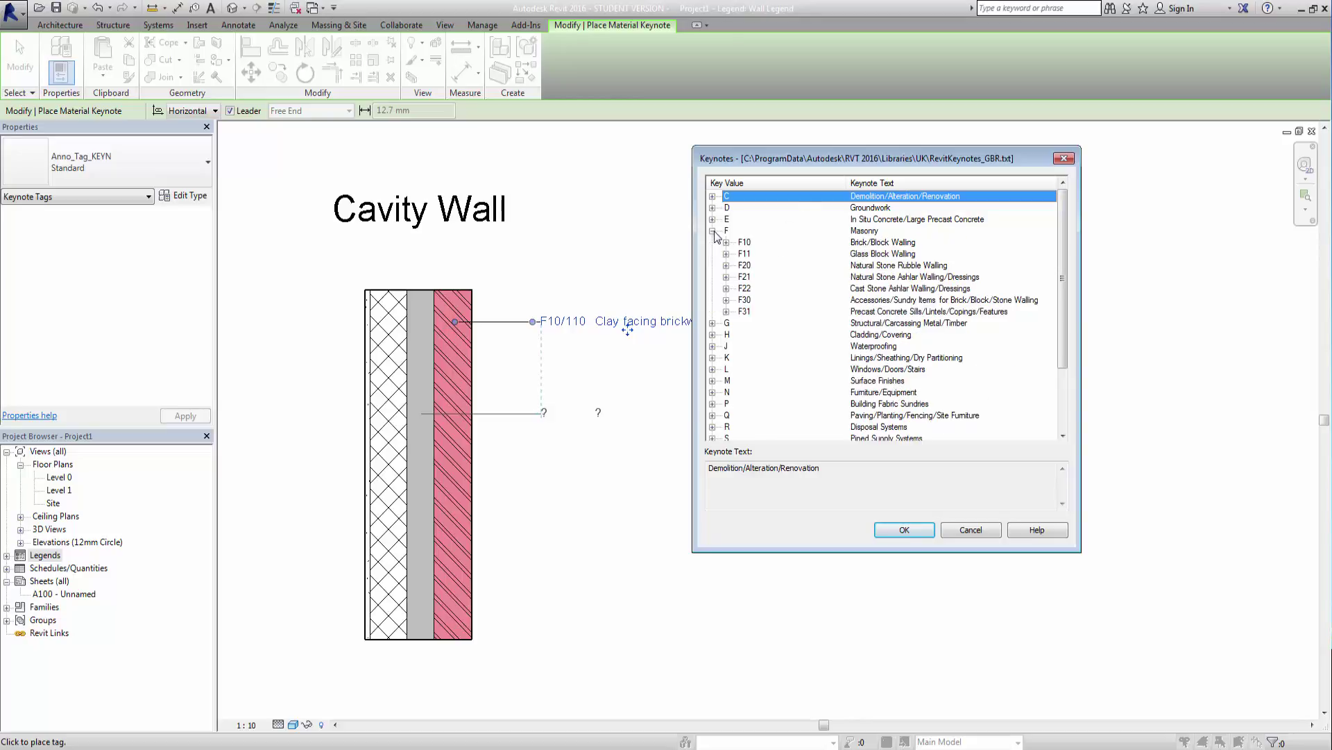
click(713, 231)
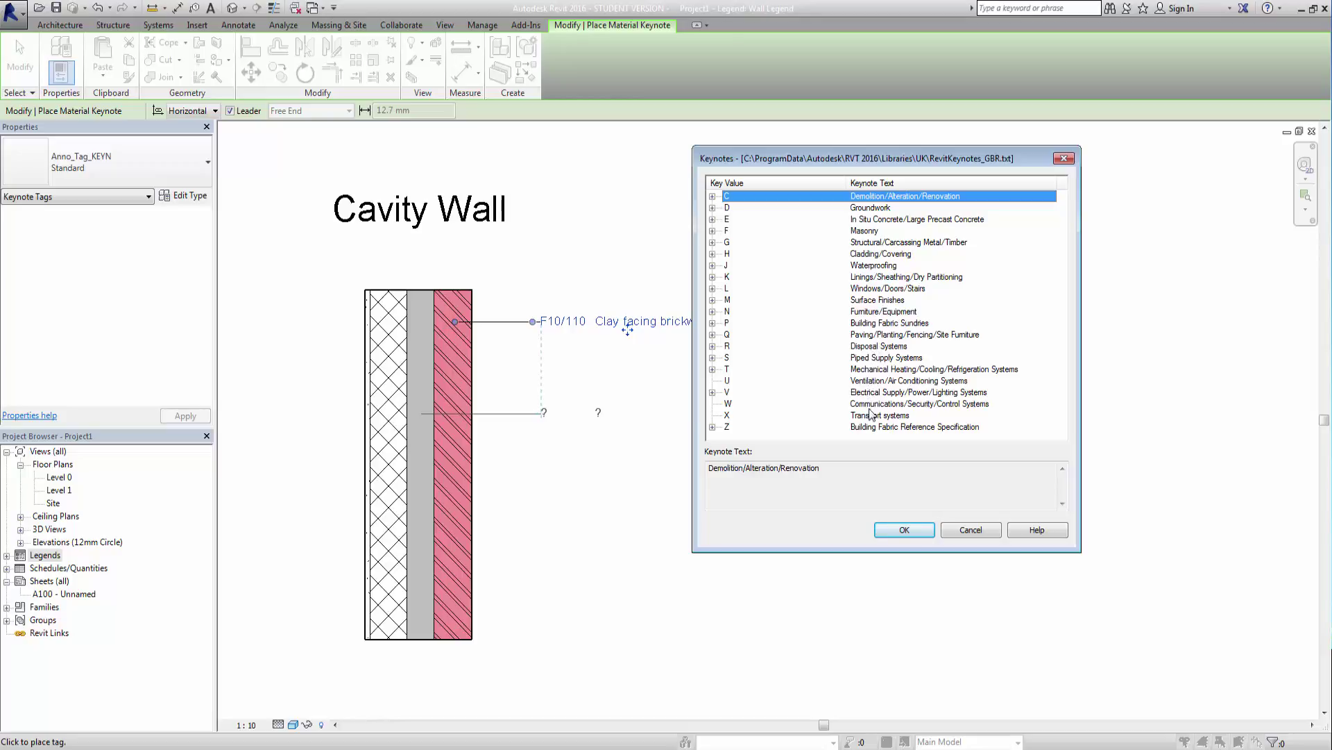
click(712, 427)
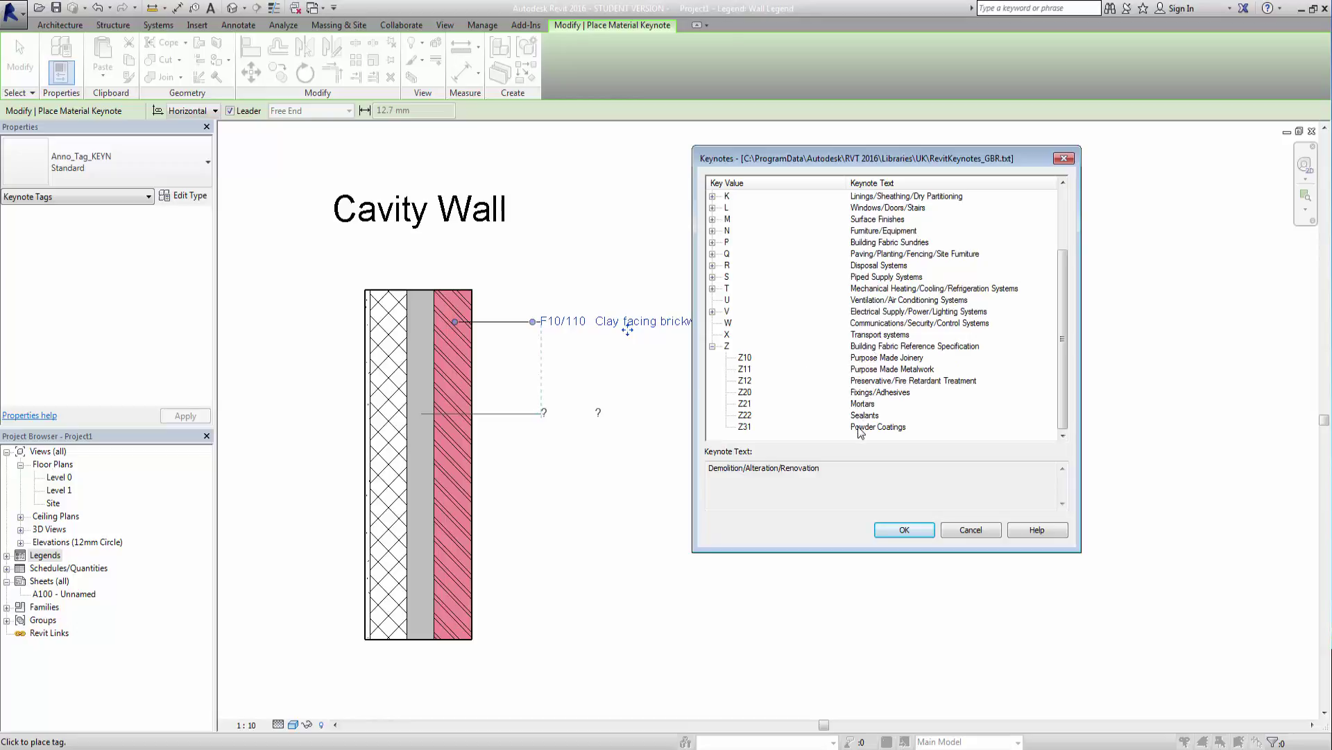
click(712, 345)
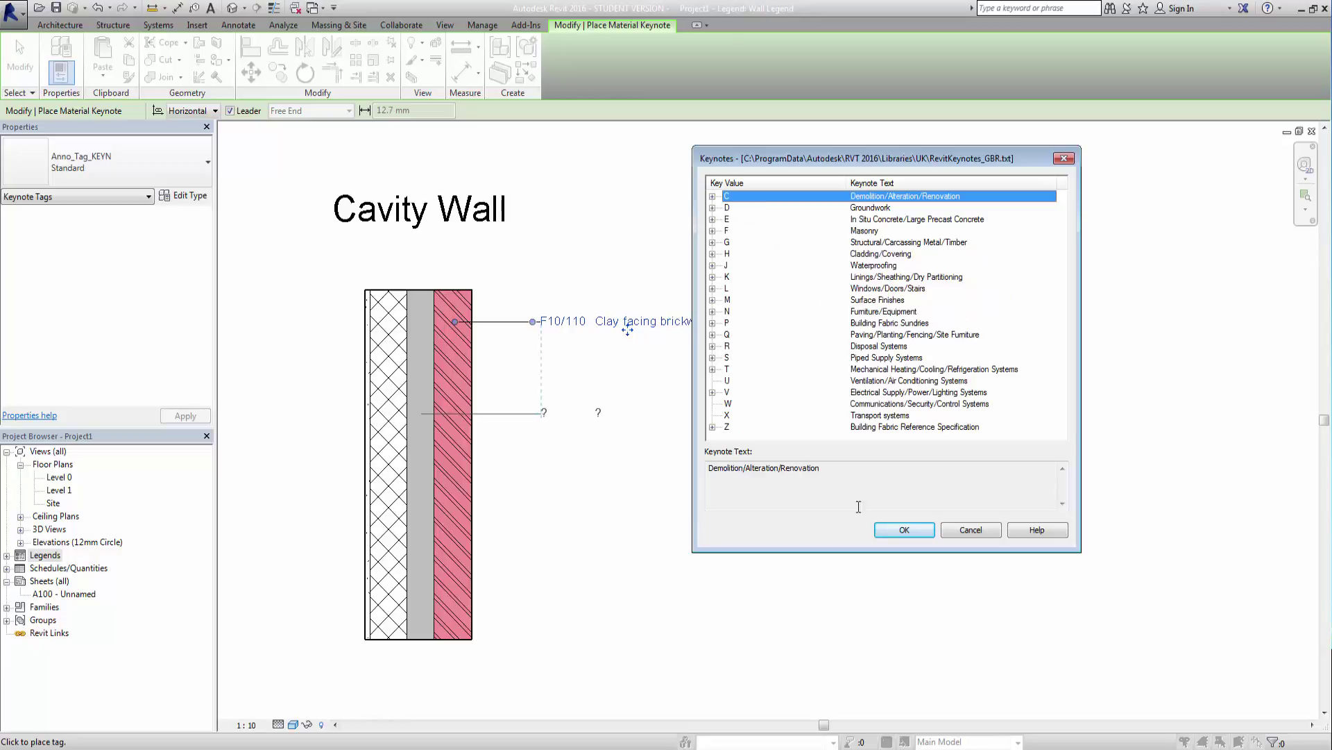
click(972, 530)
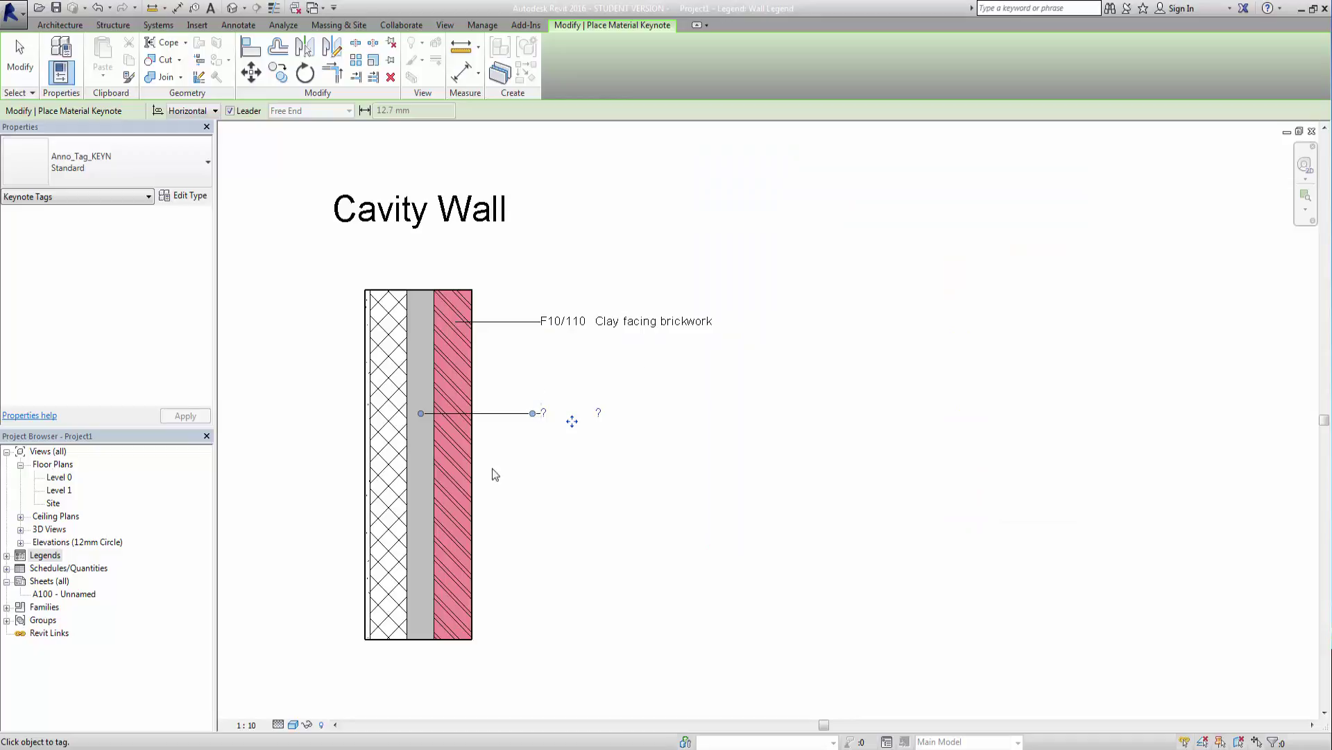
Tag the cross-hatched block layer with material keynote F10/350 Common blockwork, aligned with the tags above
click(391, 488)
click(544, 484)
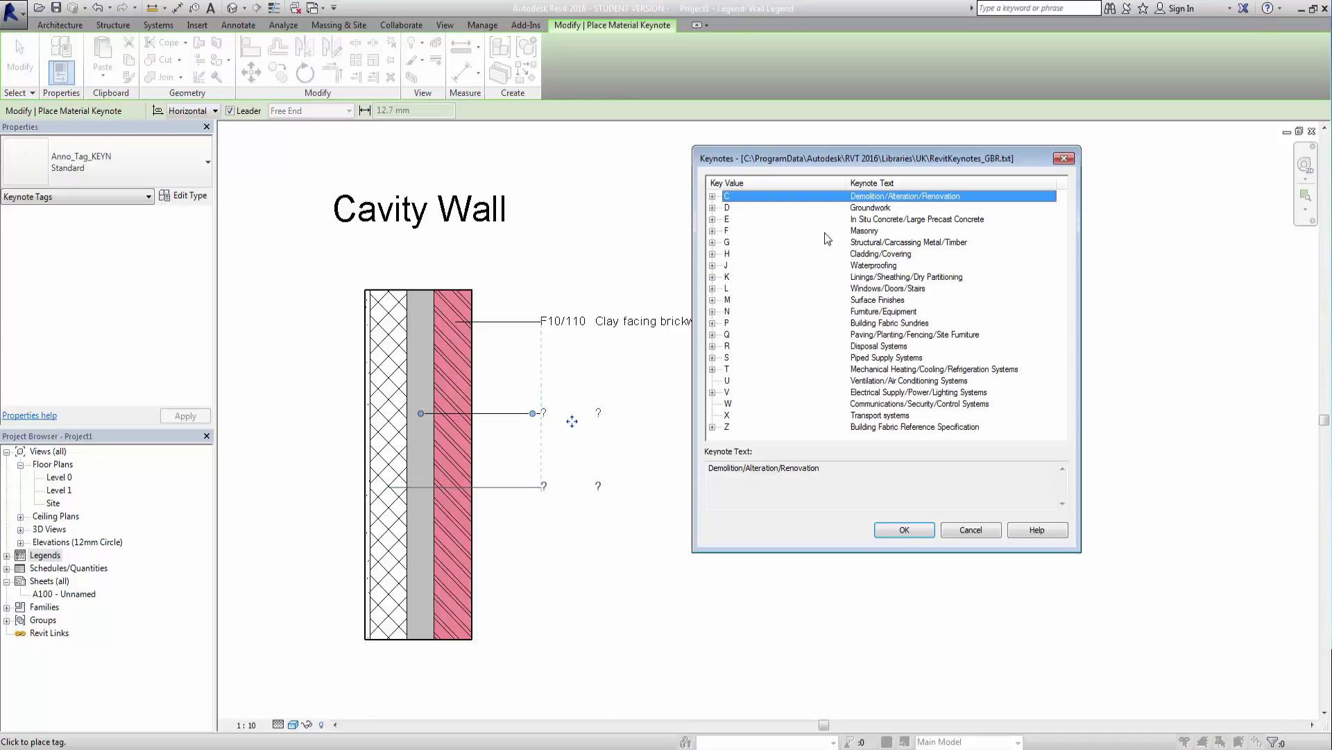
click(712, 230)
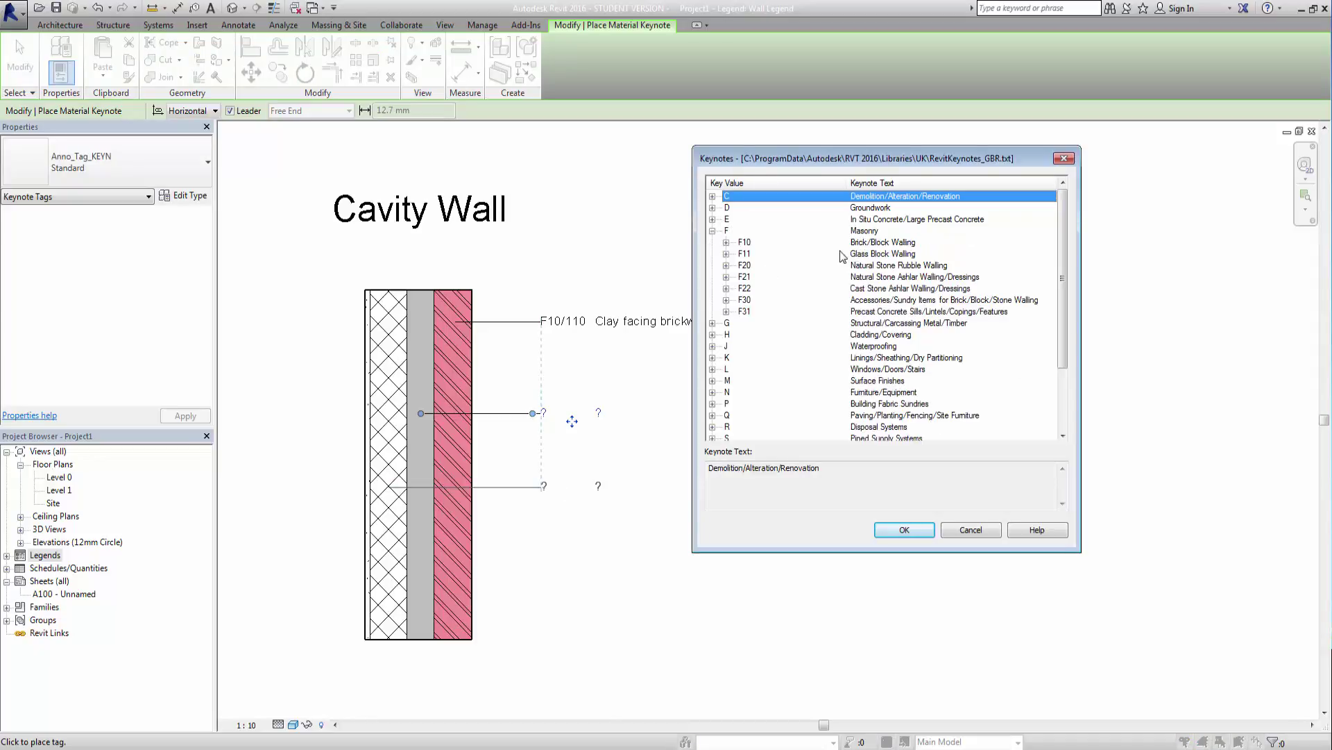
click(886, 244)
click(727, 242)
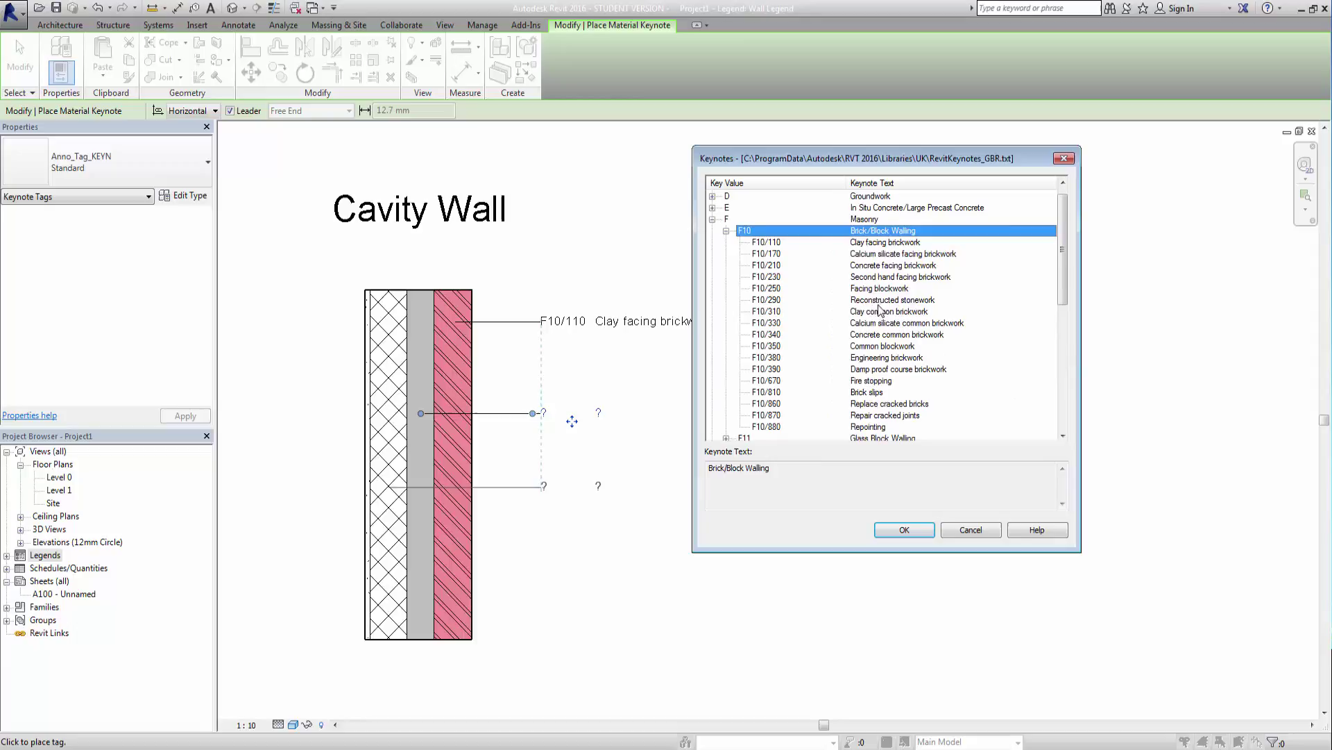
click(879, 335)
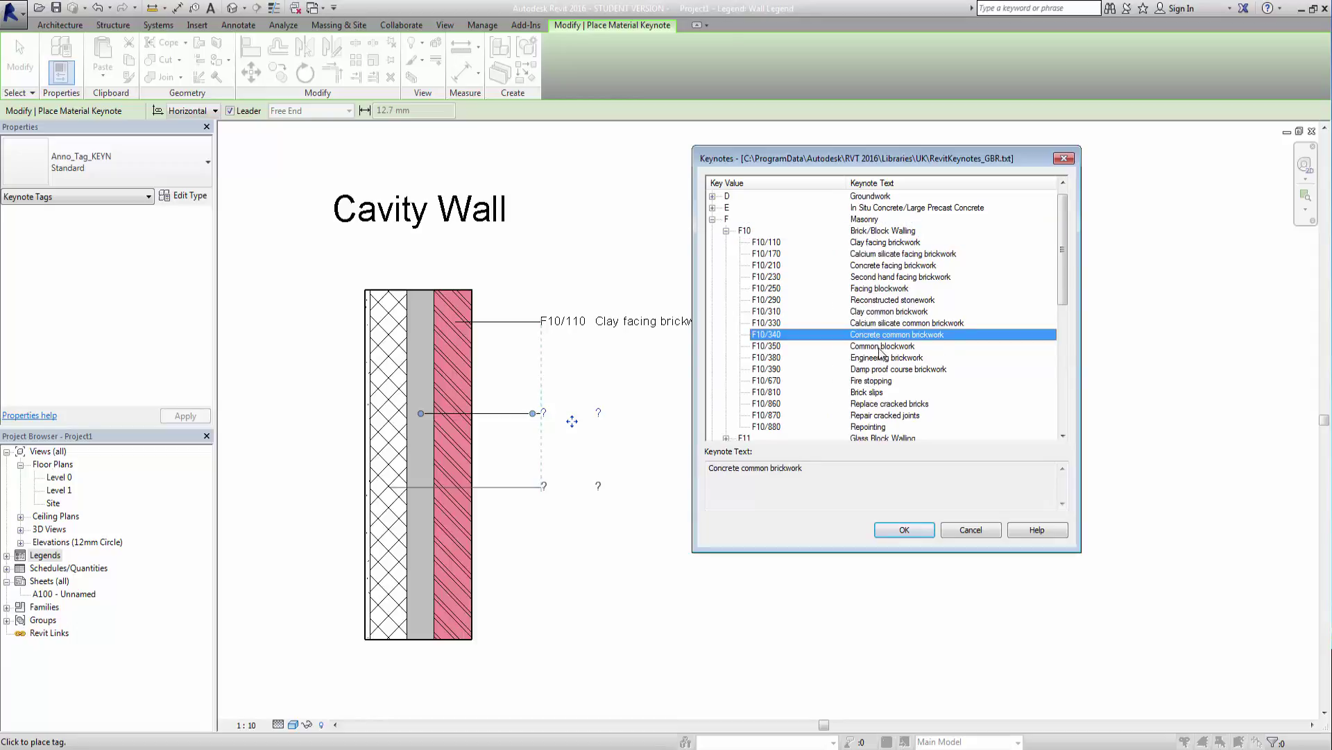
click(879, 347)
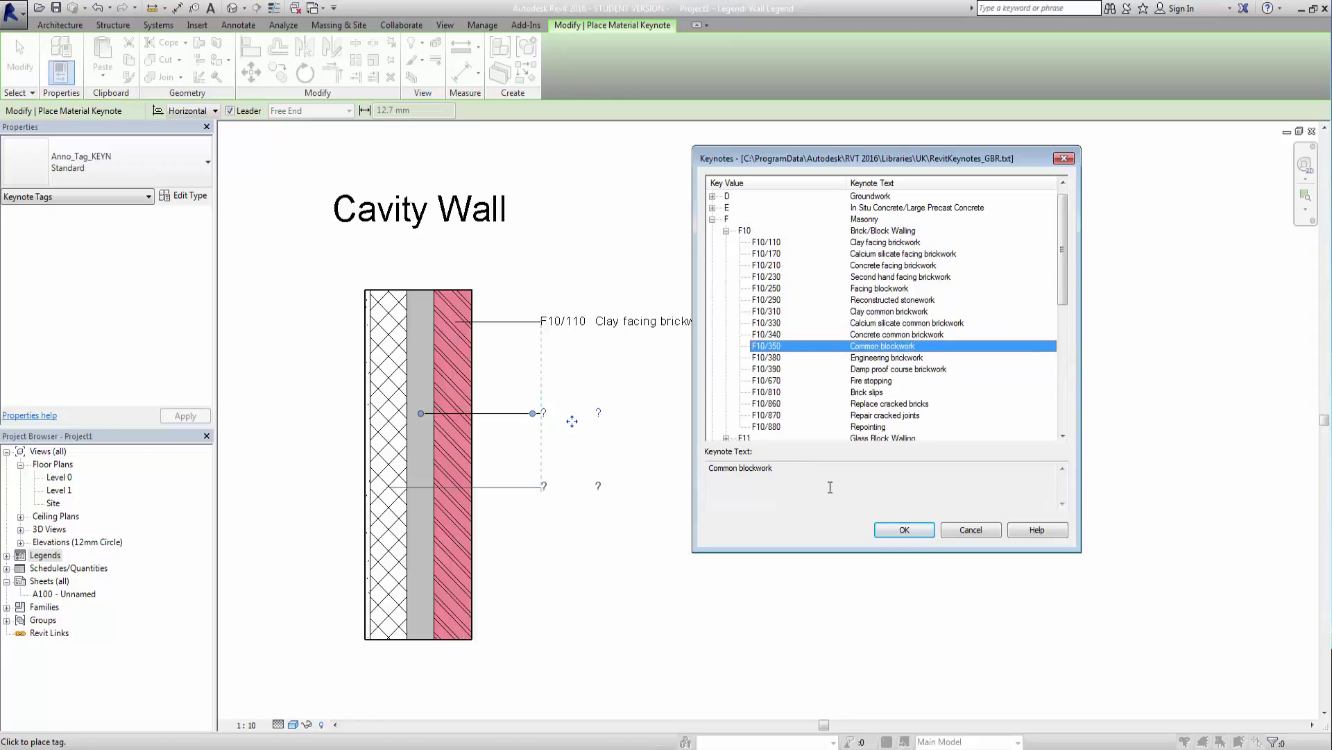
click(895, 529)
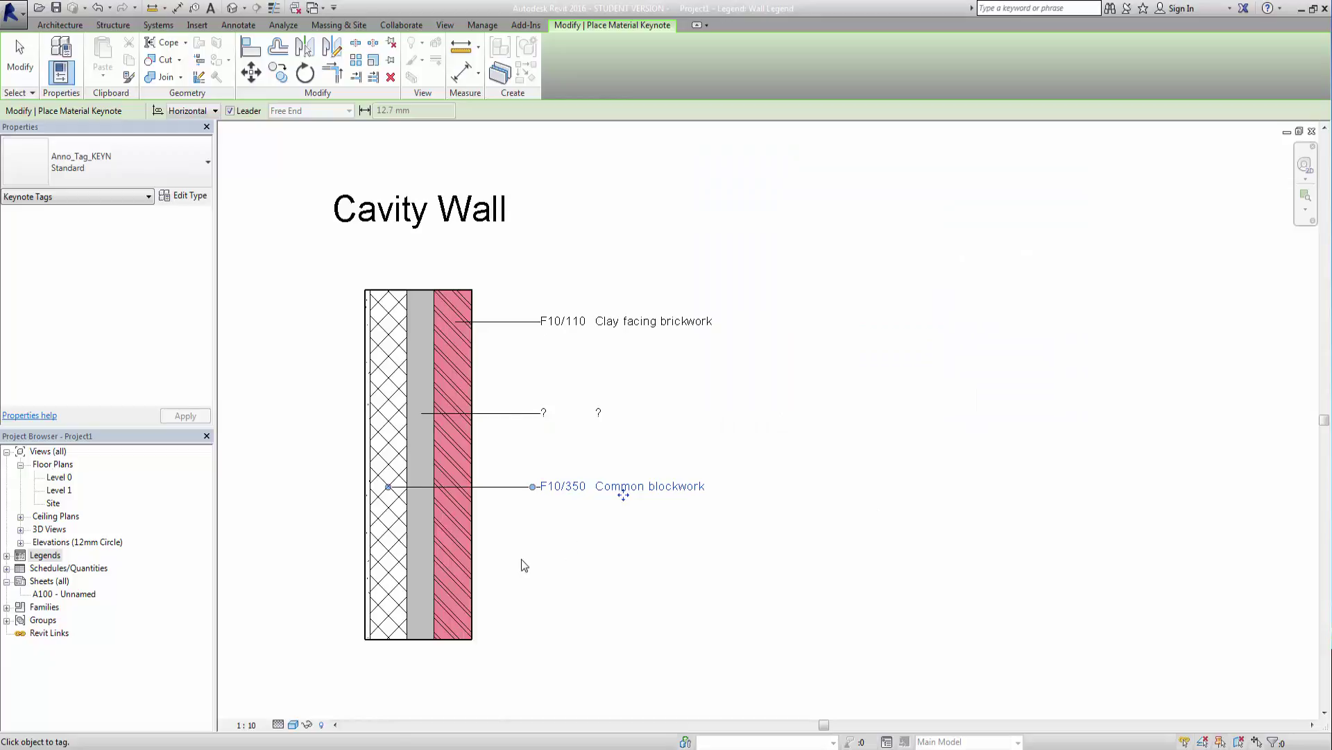
Place a material keynote tag without a keynote value for the thin plaster layer, aligned below the others, and end keynote placement
click(368, 577)
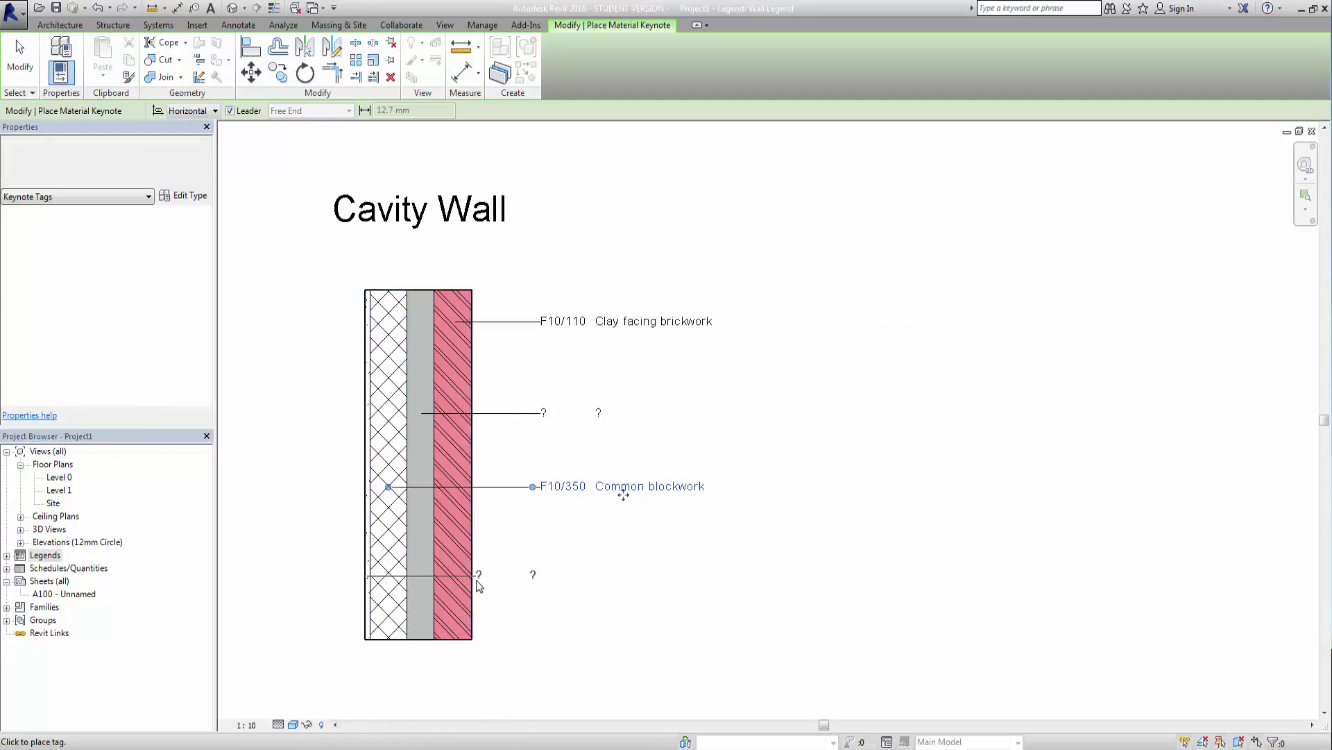
click(544, 575)
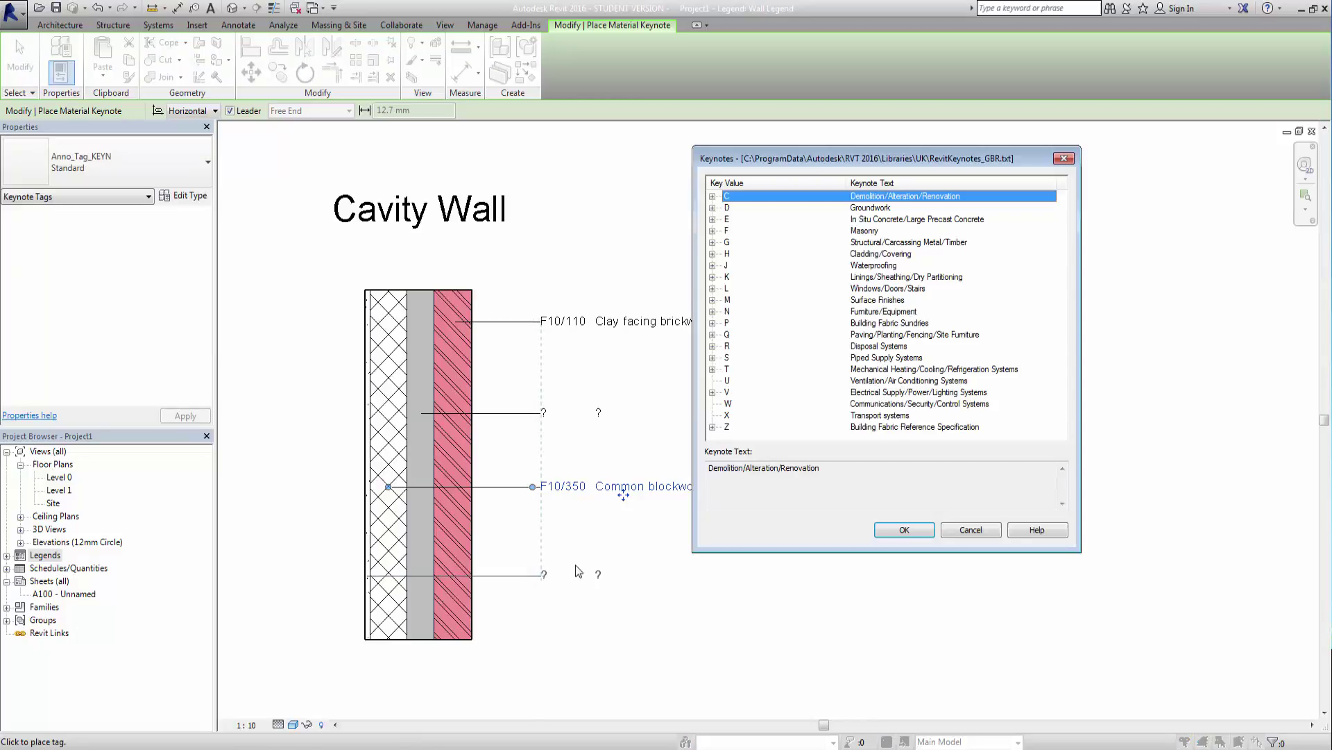
click(969, 530)
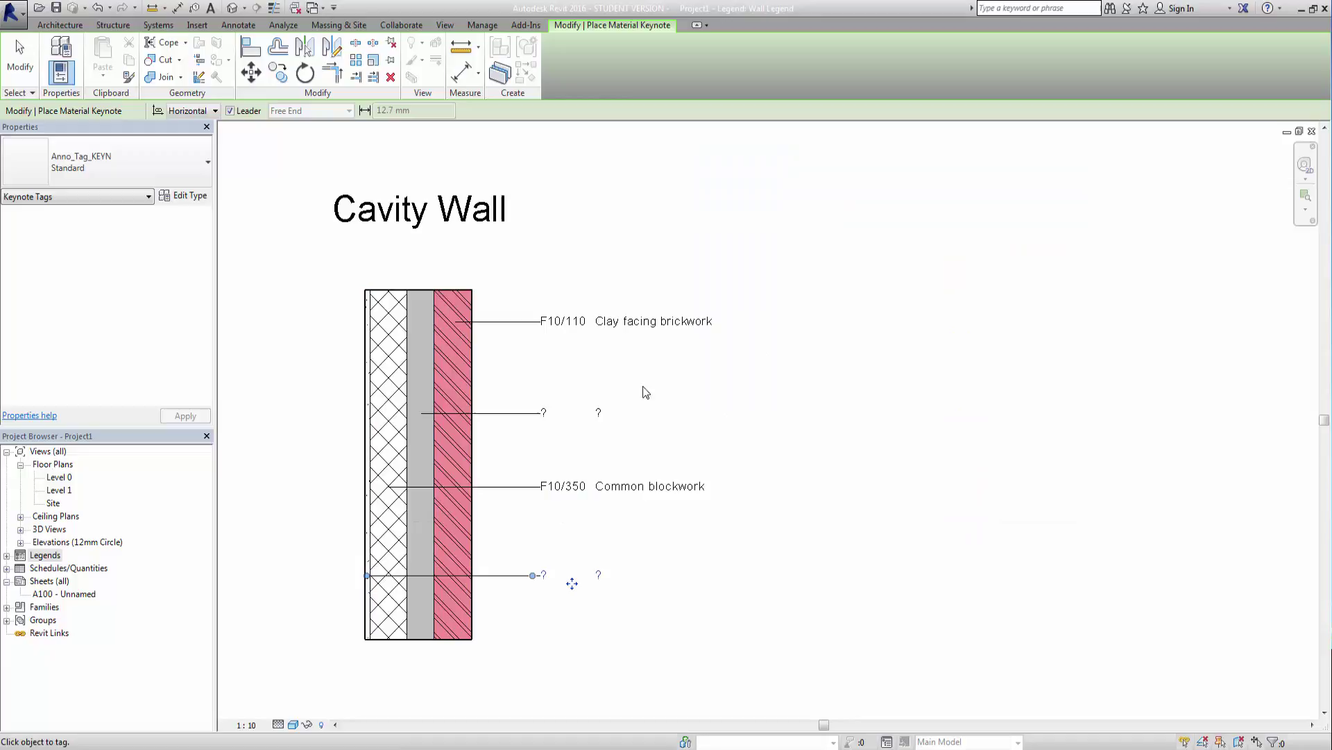
middle_drag(640, 464, 618, 373)
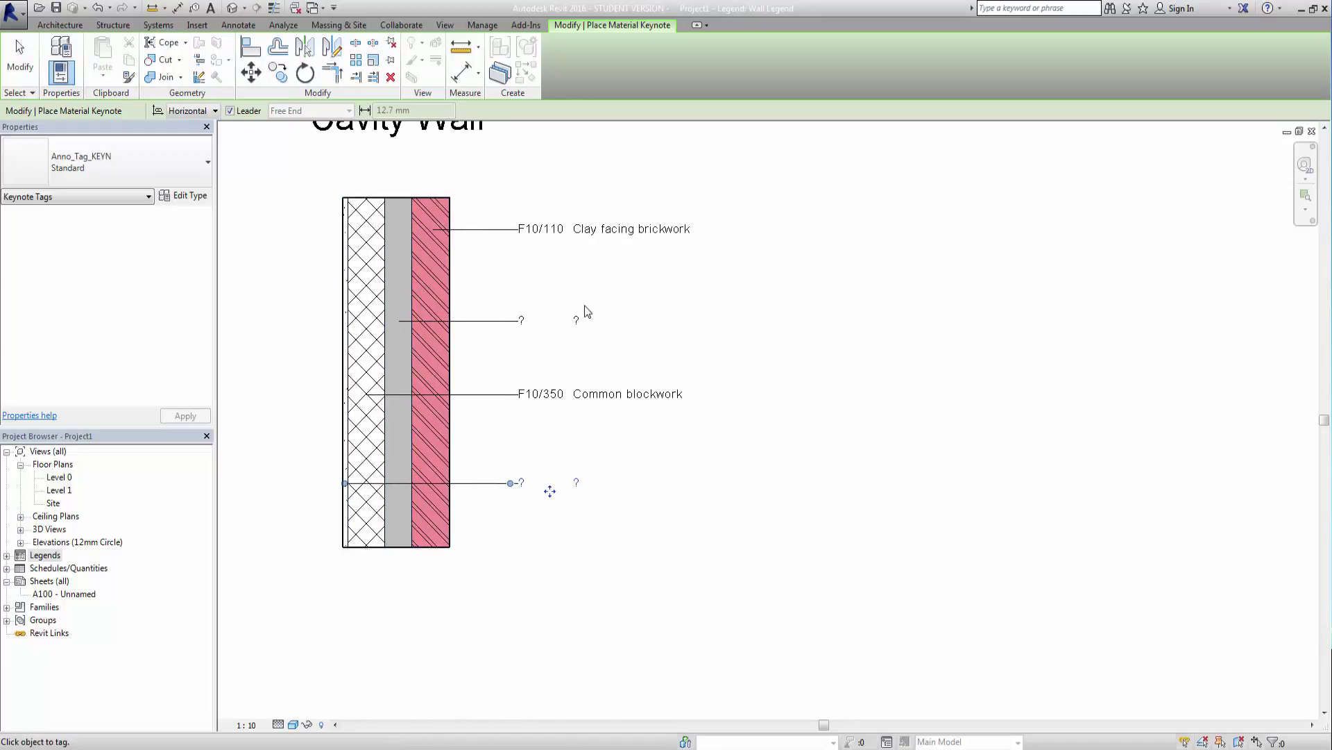
right_click(682, 307)
click(717, 320)
right_click(550, 300)
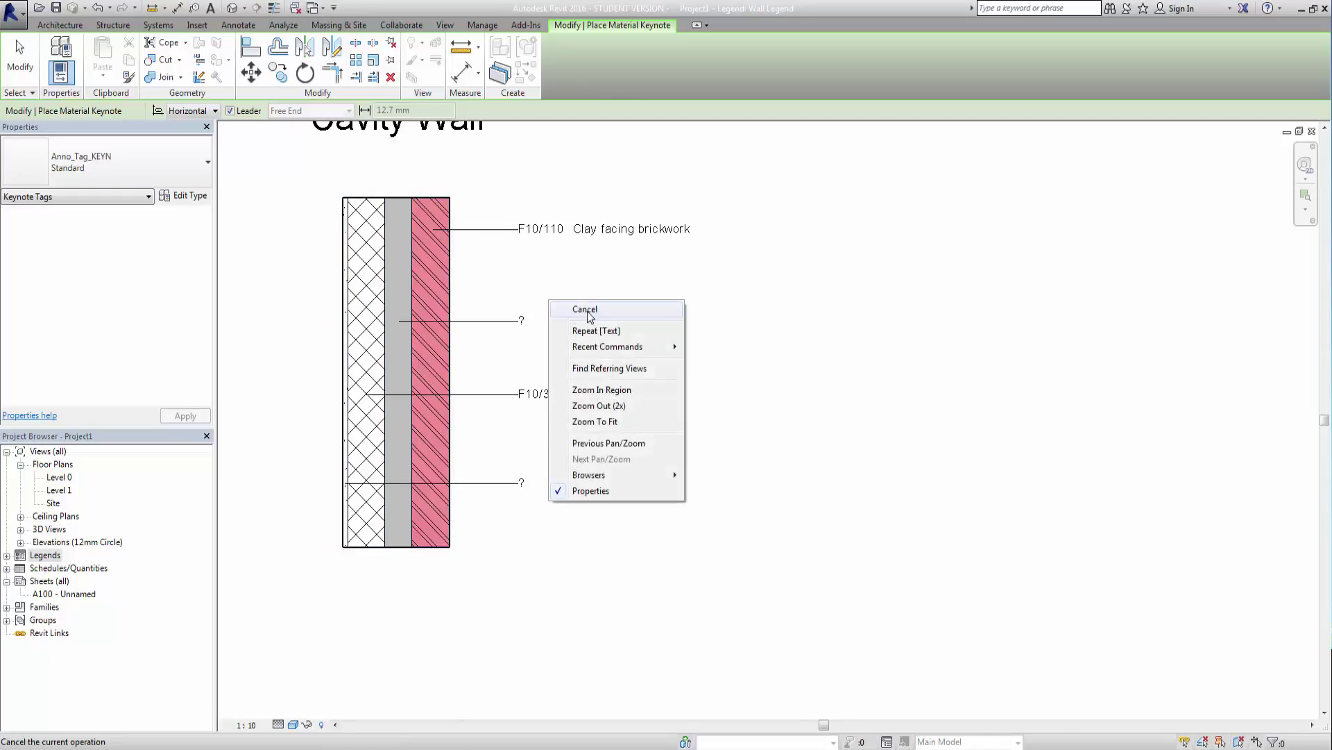
click(587, 309)
Select the cavity wall's section component to check which wall type it represents
click(398, 276)
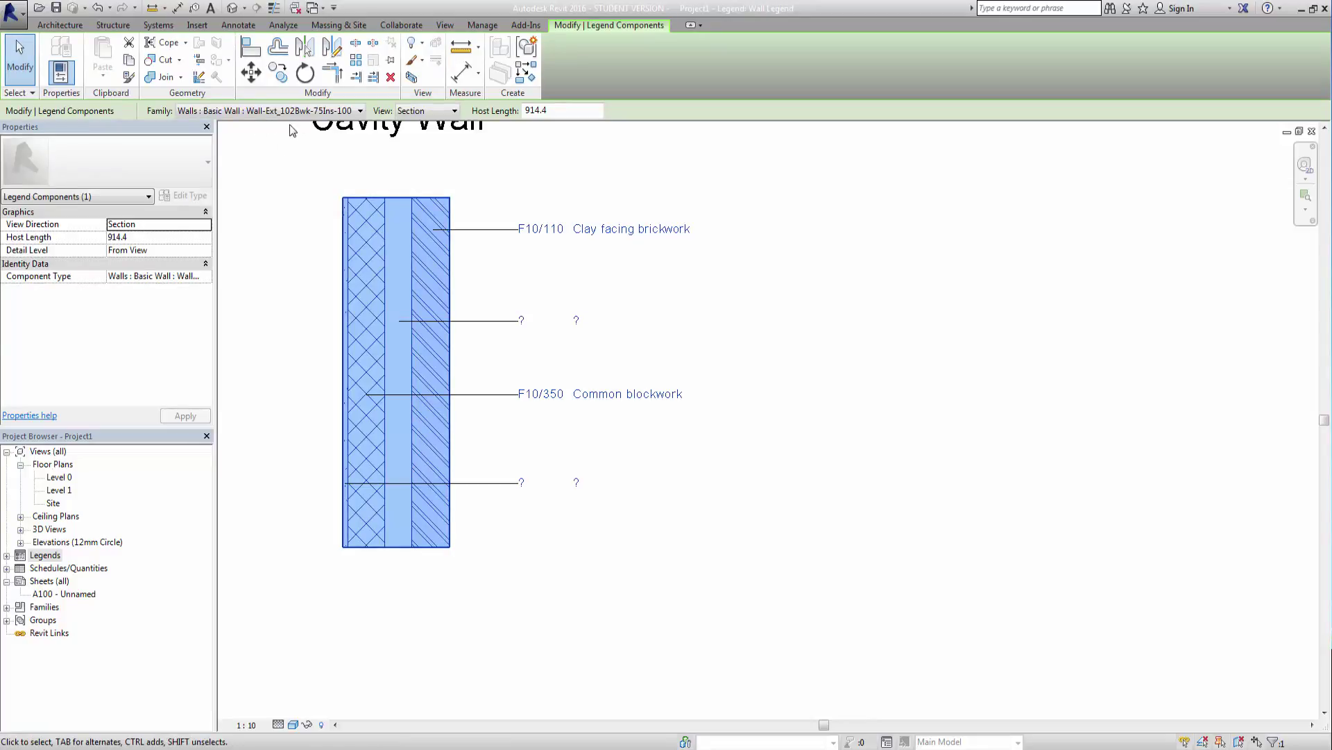
middle_drag(322, 202, 337, 287)
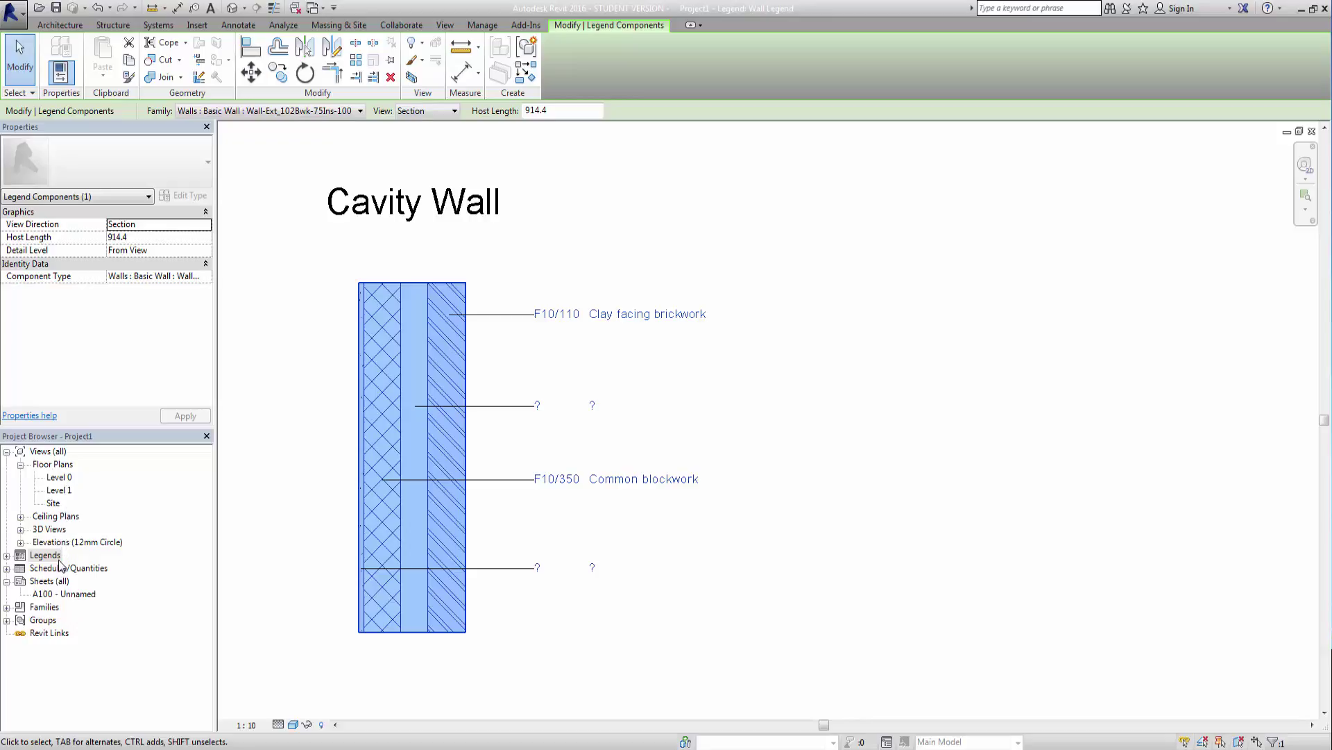
Open the layer structure of the rear brick cavity wall's type, Wall-Ext_102Bwk-75Ins-100LBlk-12P, from the 3D view
double_click(62, 530)
double_click(55, 542)
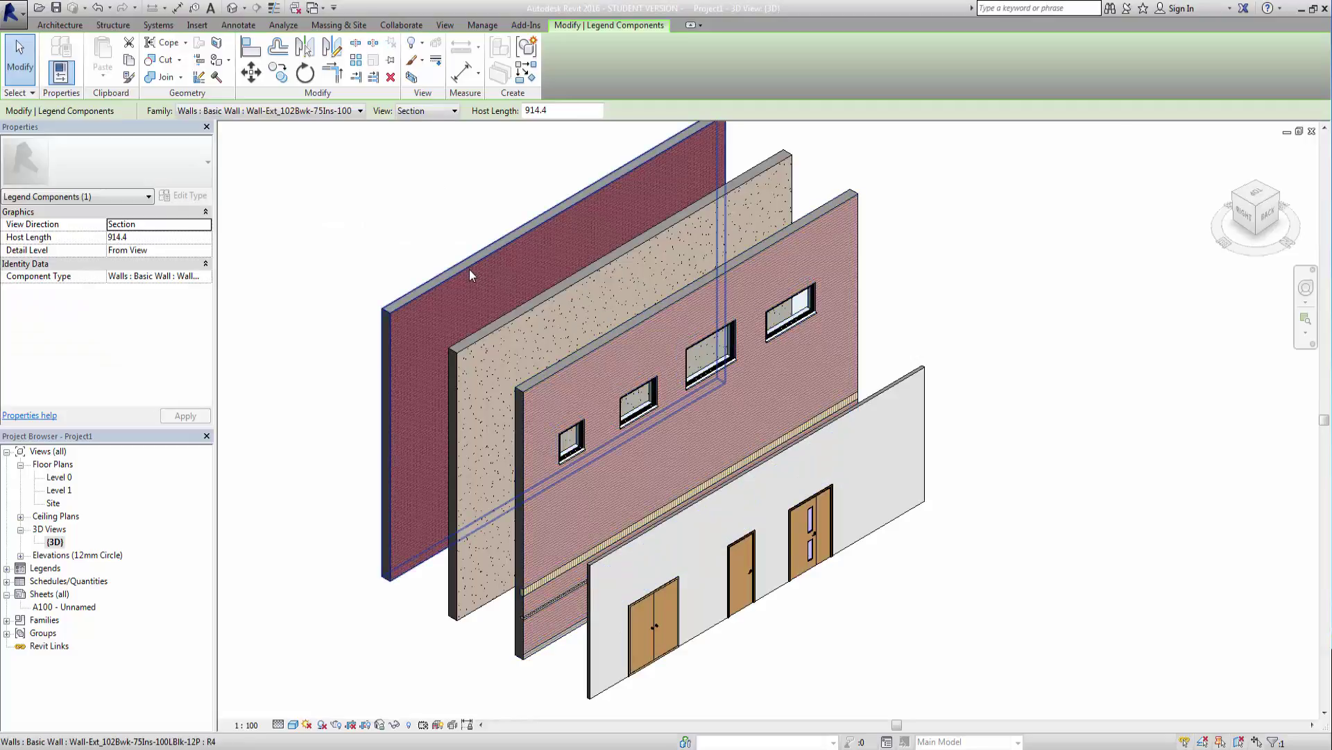
click(469, 269)
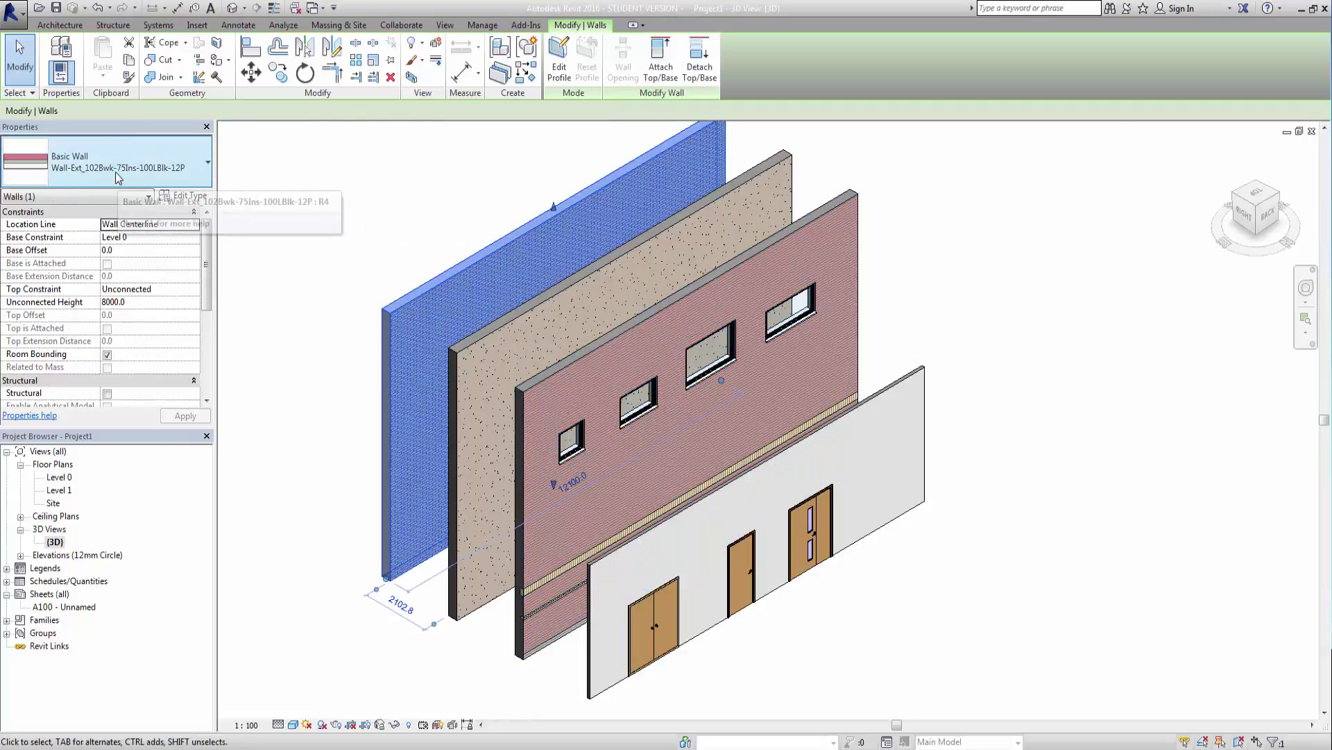
click(146, 171)
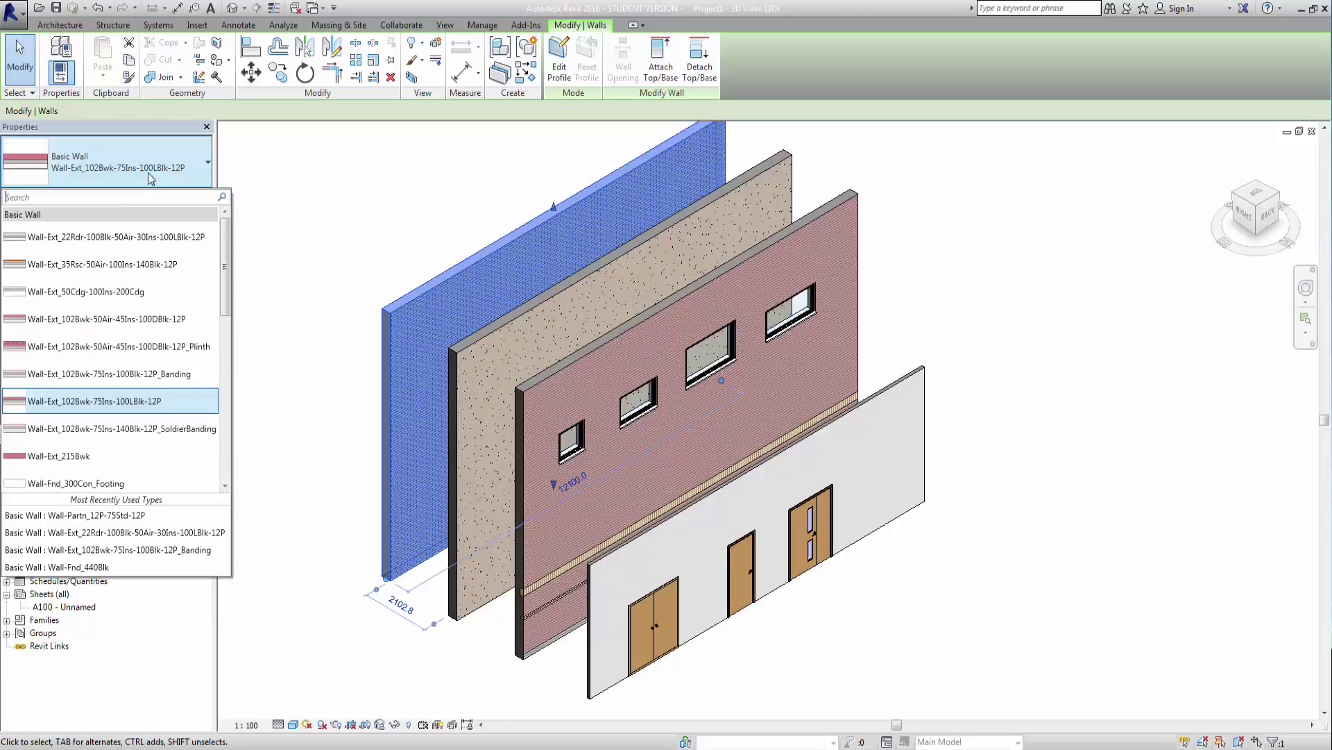
mouse_move(106, 408)
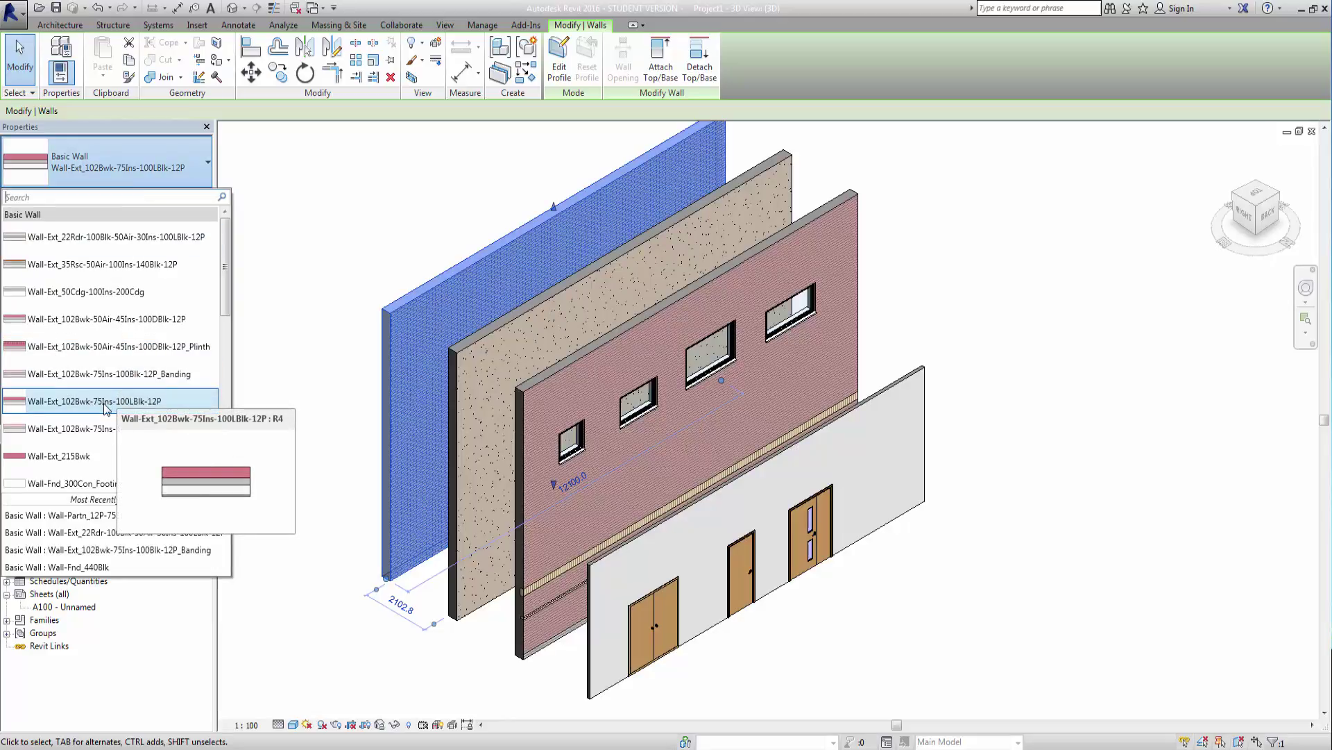
click(106, 408)
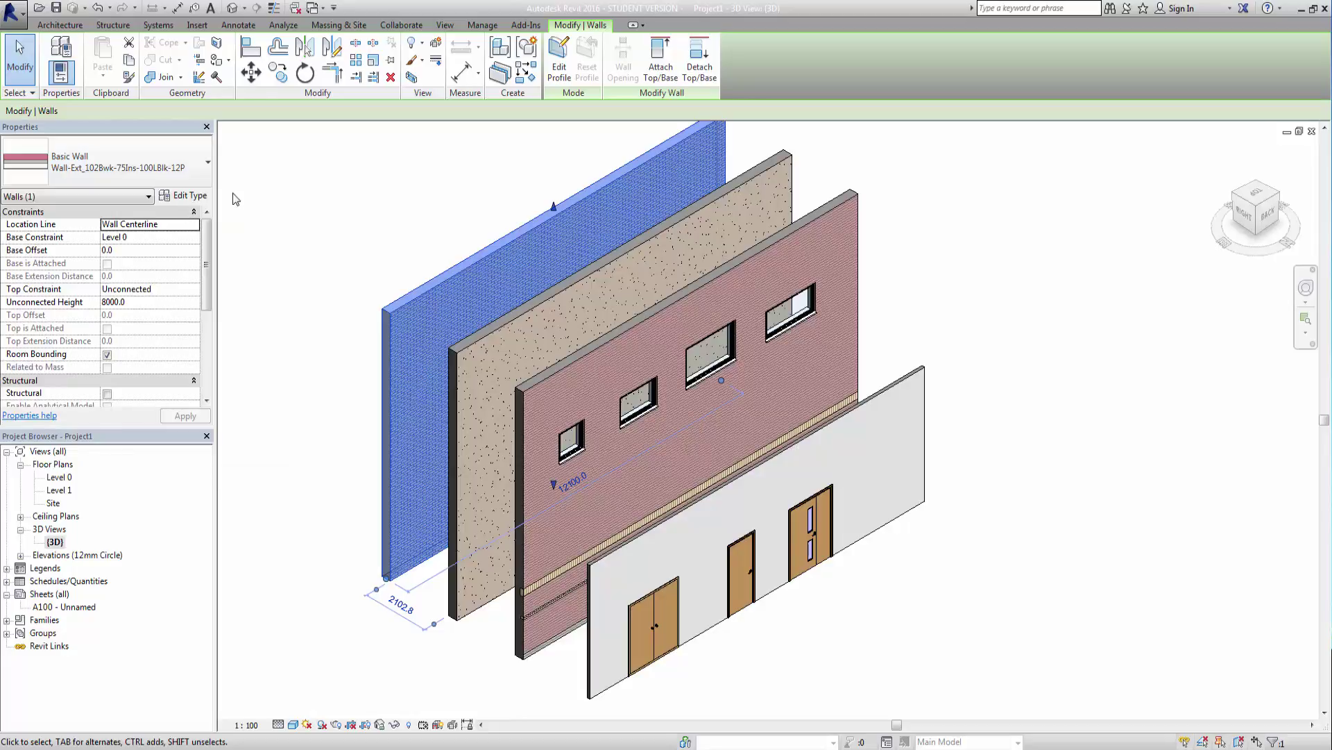
click(197, 195)
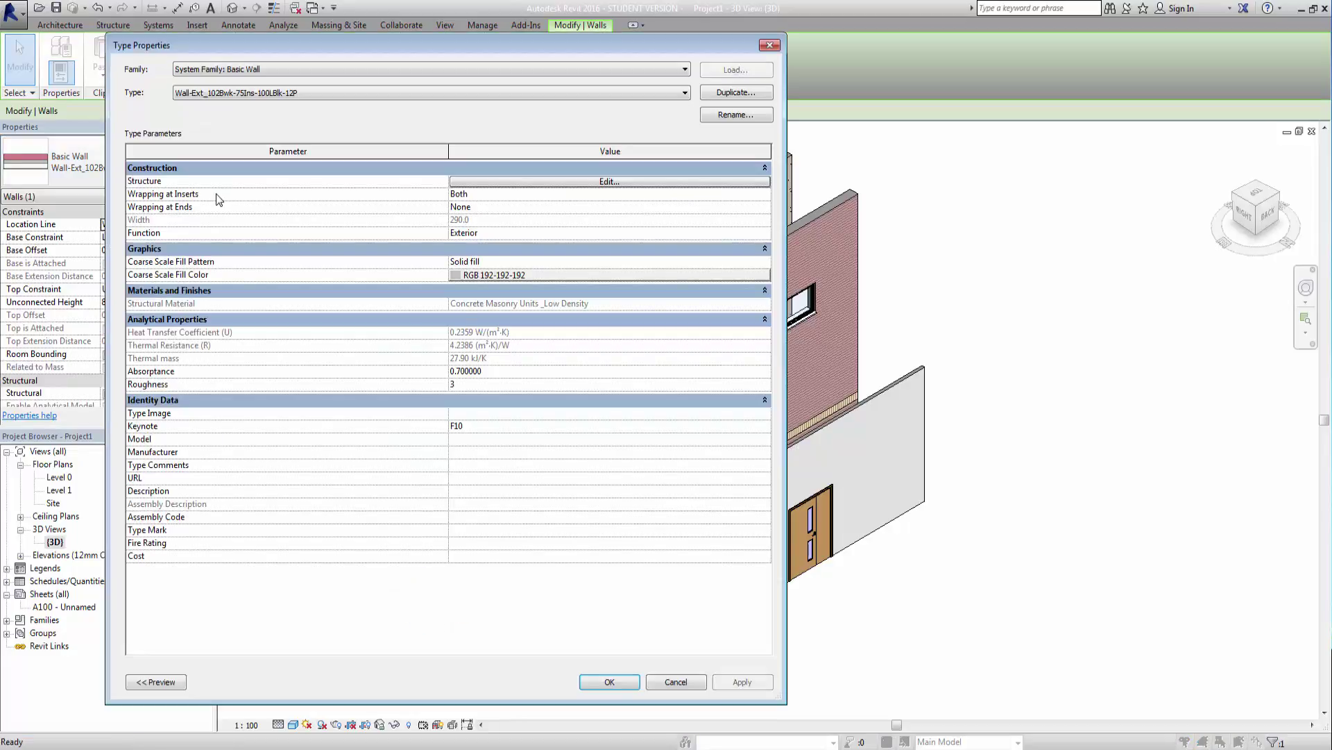
click(596, 182)
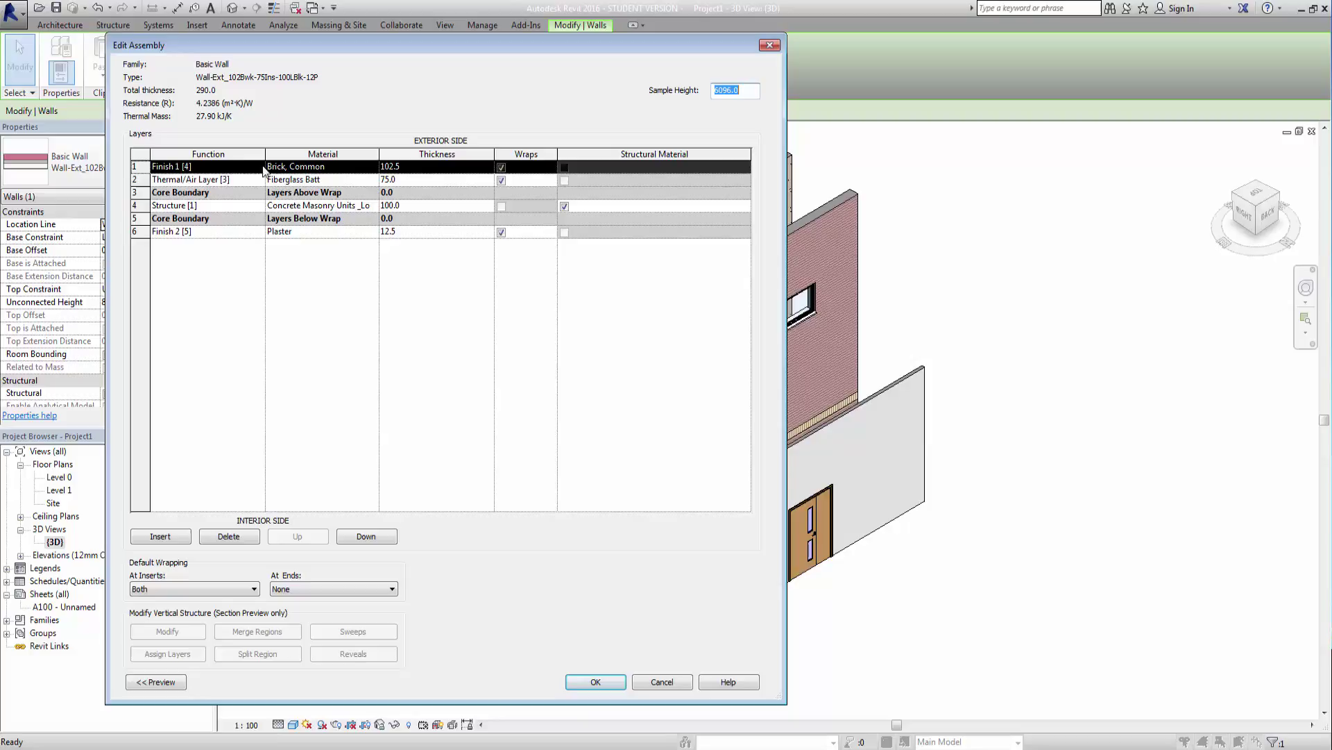
Examine the identity data of the Brick, Common material for its keynote, leaving the material as it is
click(307, 167)
click(373, 166)
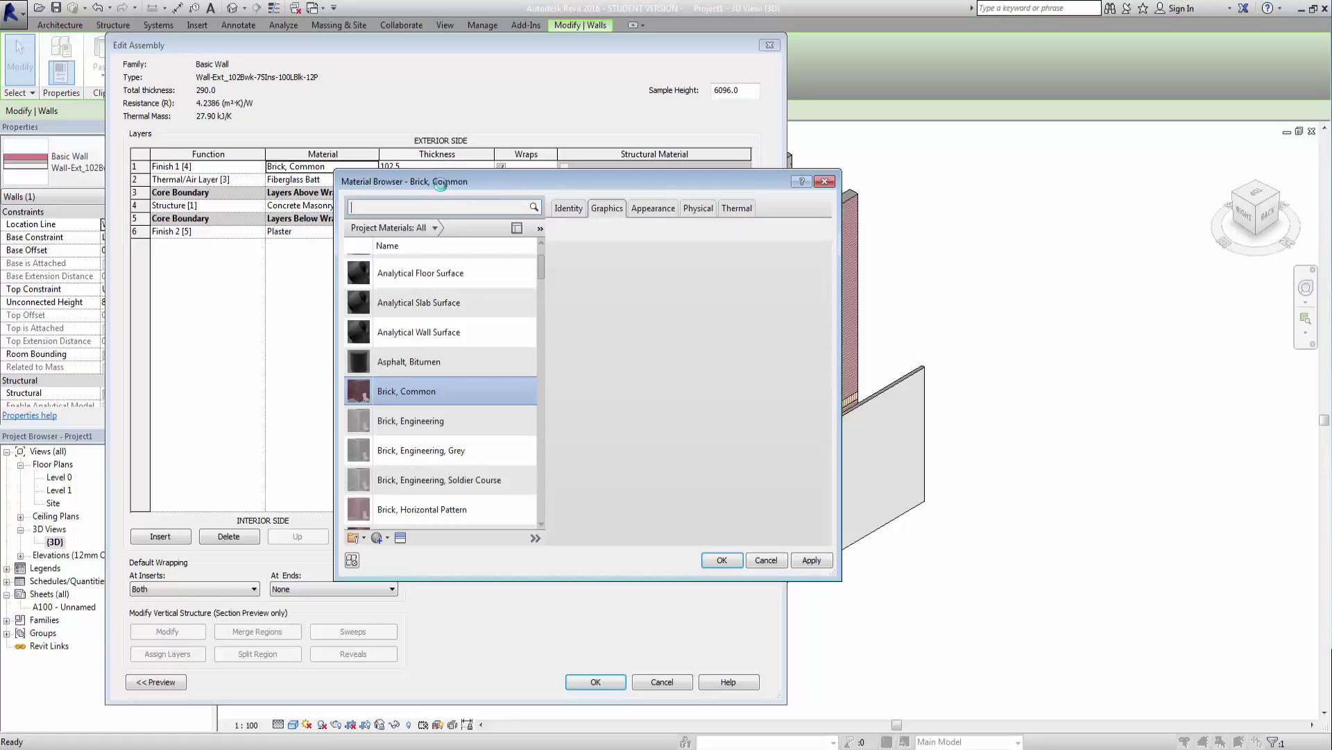
drag(442, 183, 456, 106)
click(583, 132)
click(652, 362)
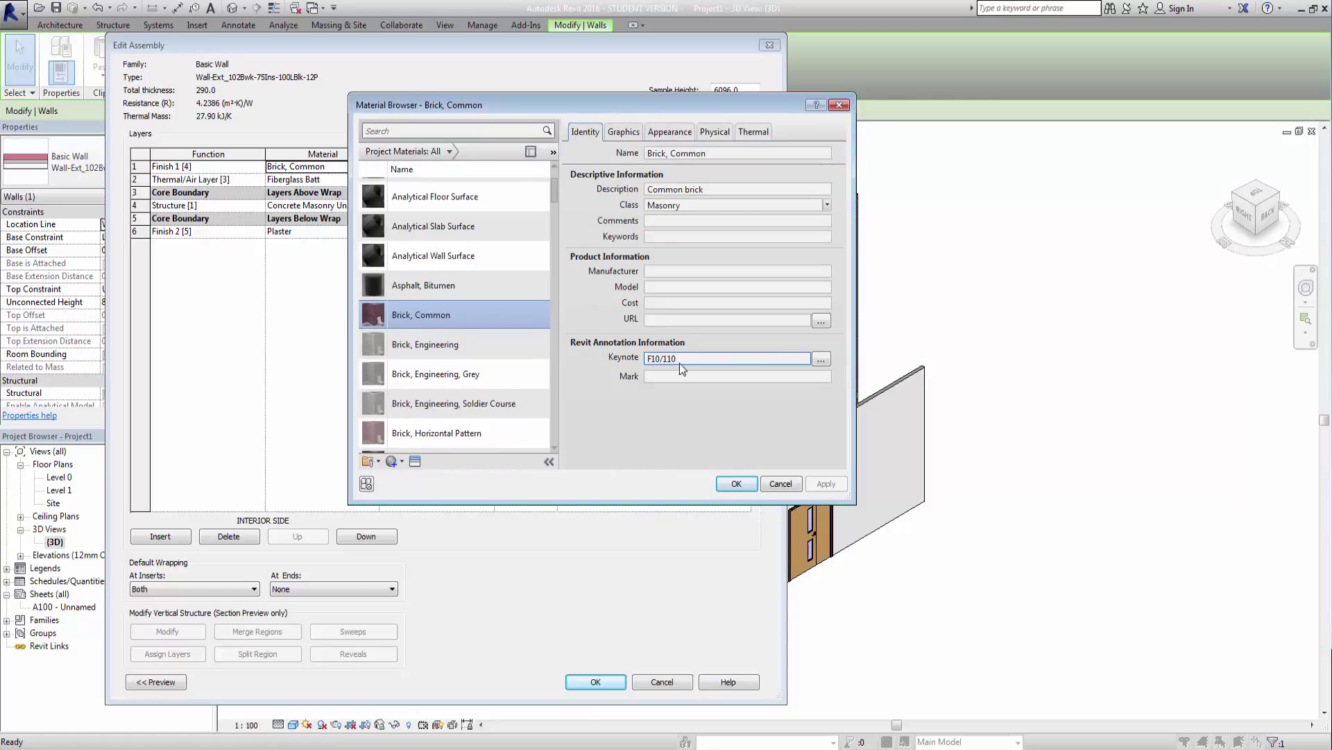
click(780, 483)
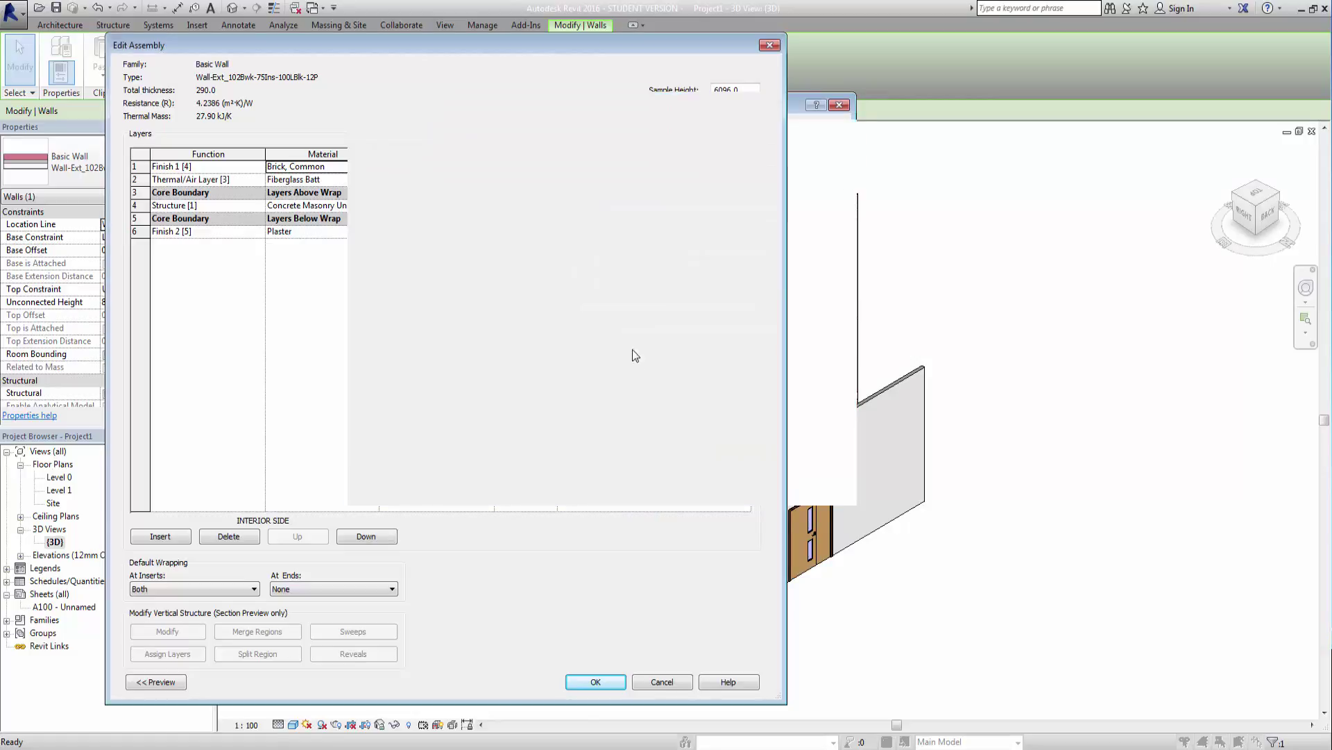
Set the keynote of the insulation layer's Fiberglass Batt material to Batt Insulation and close the wall's type settings
click(285, 179)
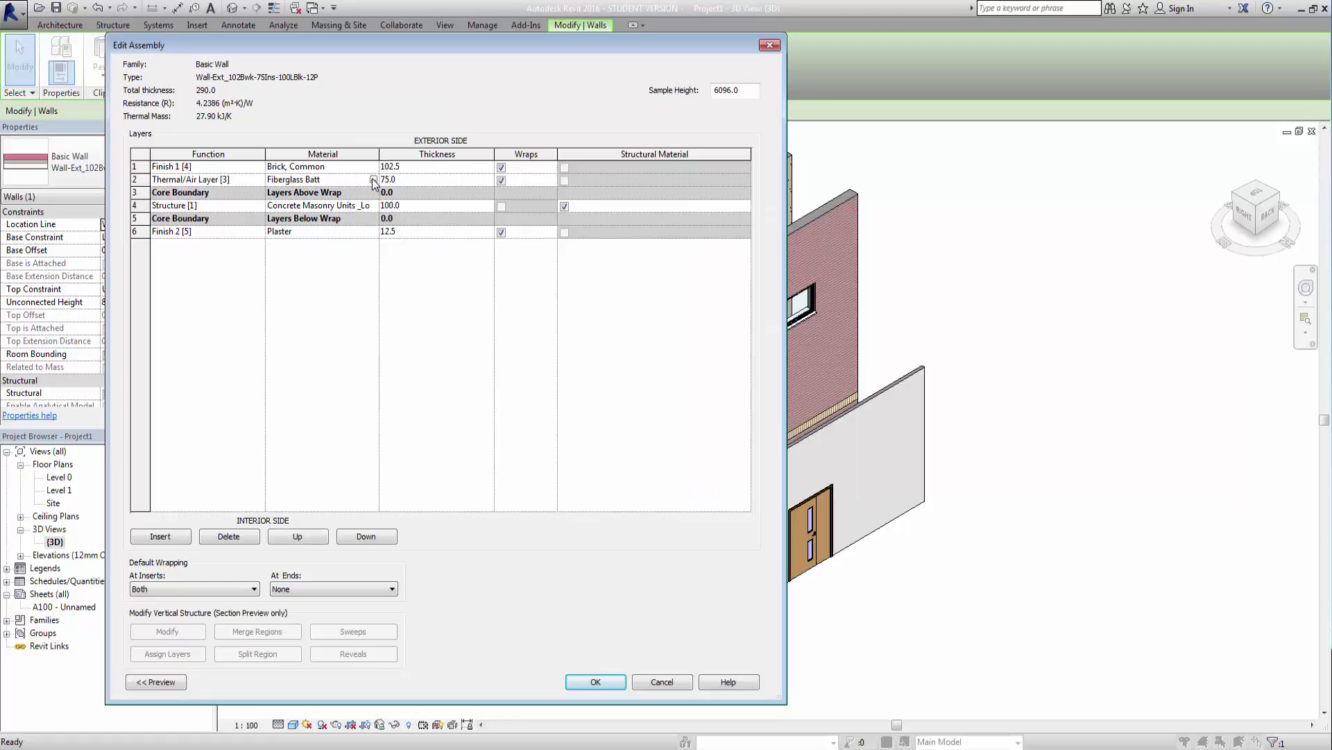
click(373, 180)
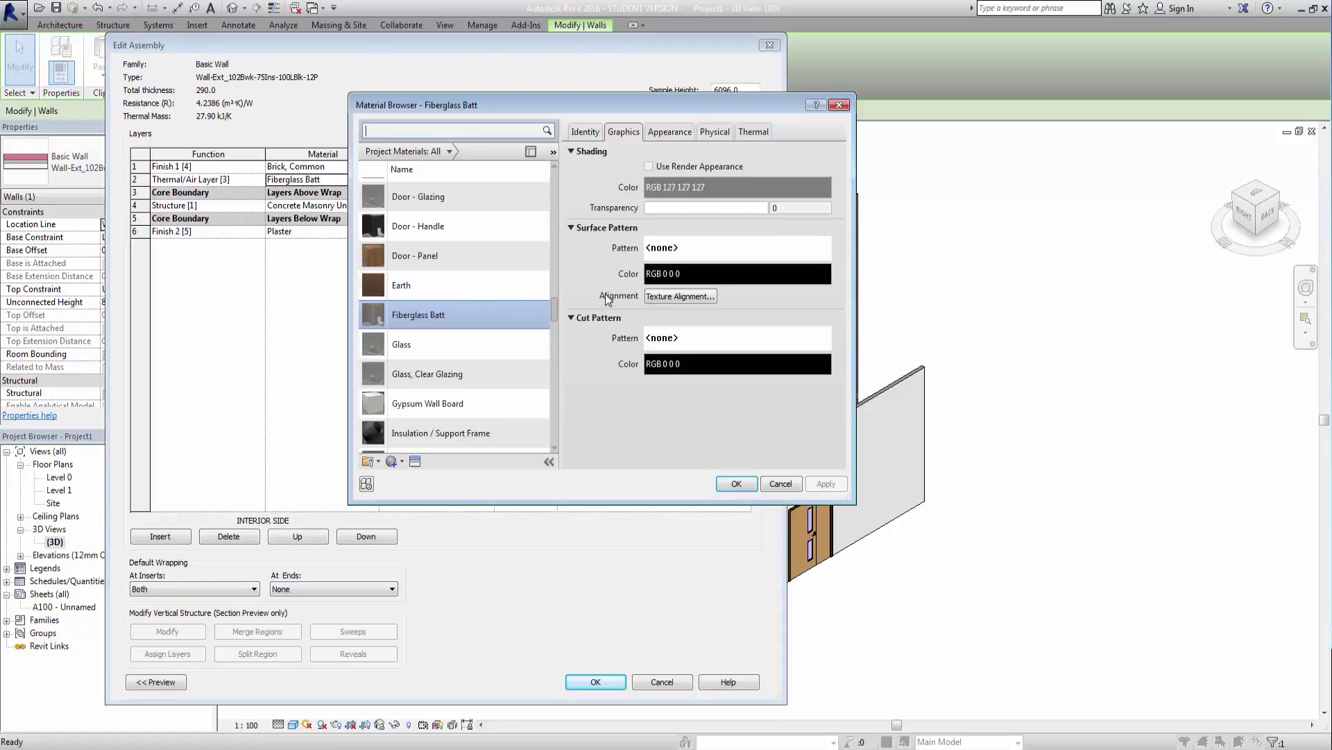
click(584, 133)
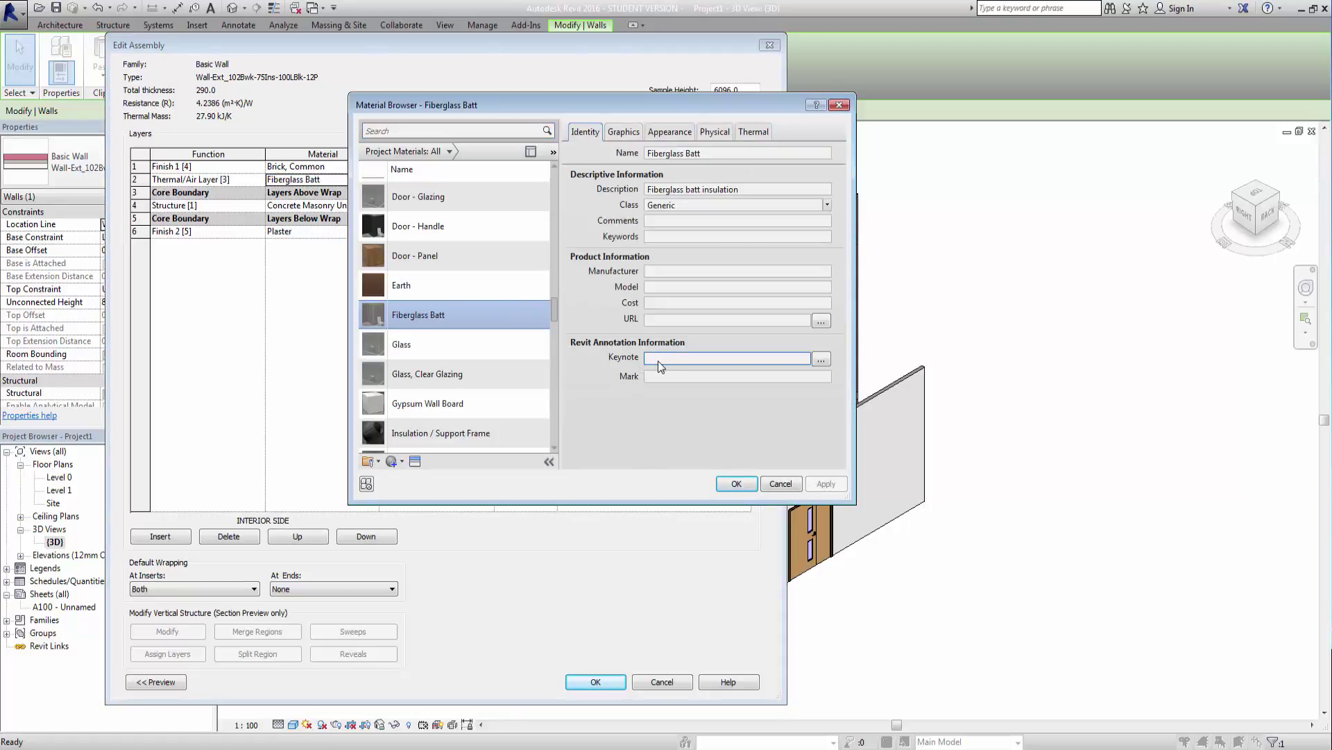
click(621, 132)
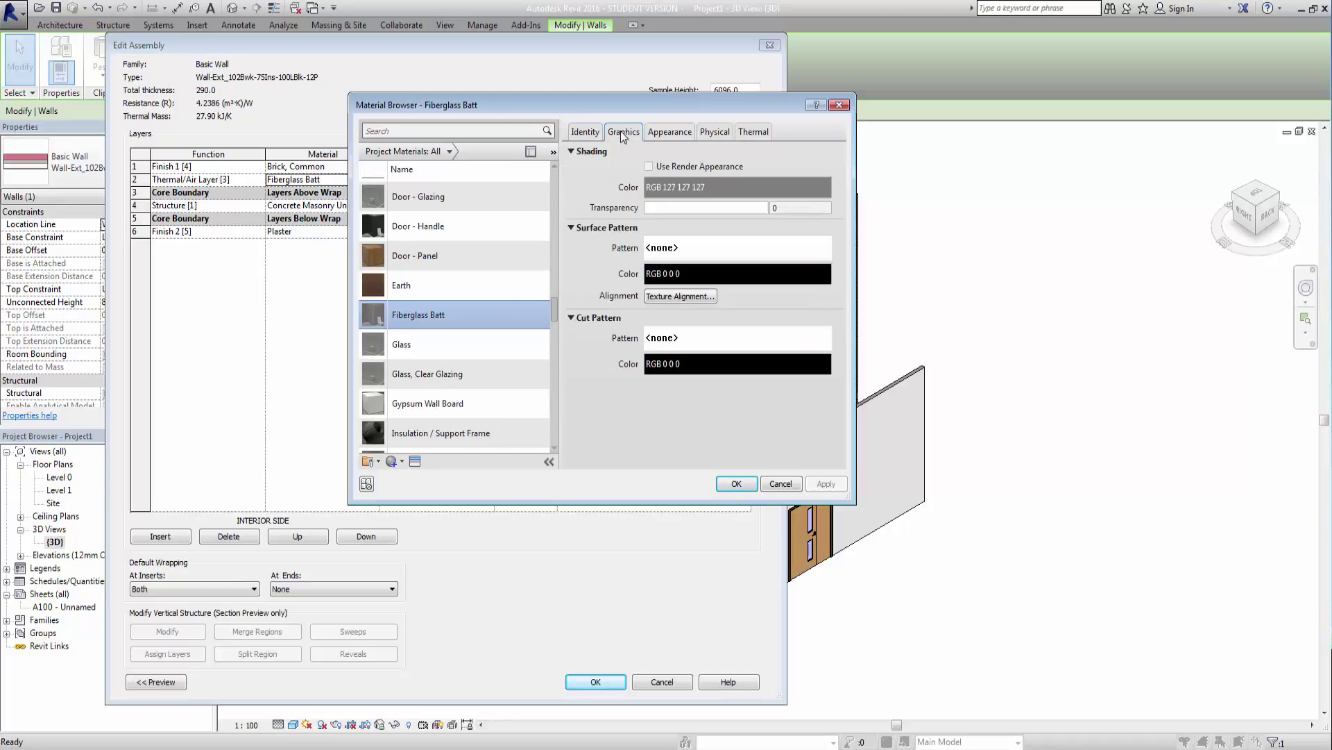
click(662, 134)
click(713, 132)
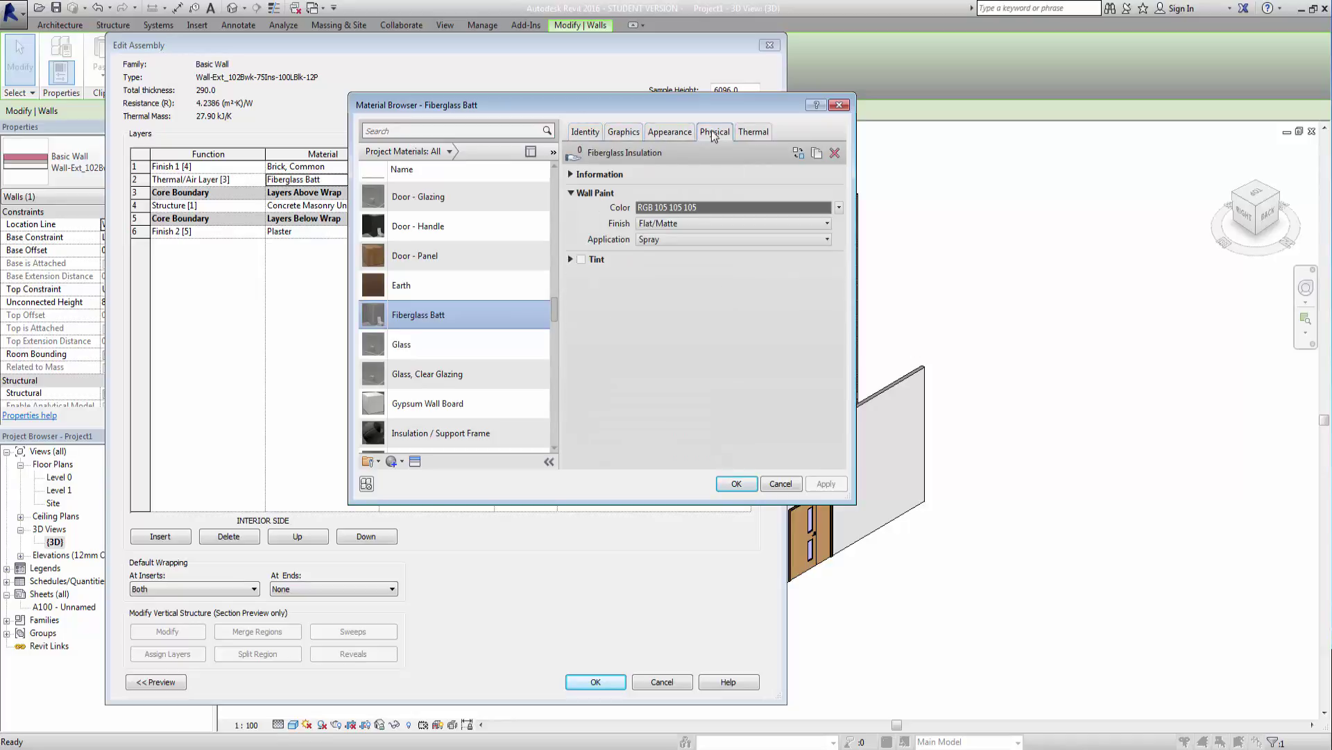
click(755, 133)
click(585, 132)
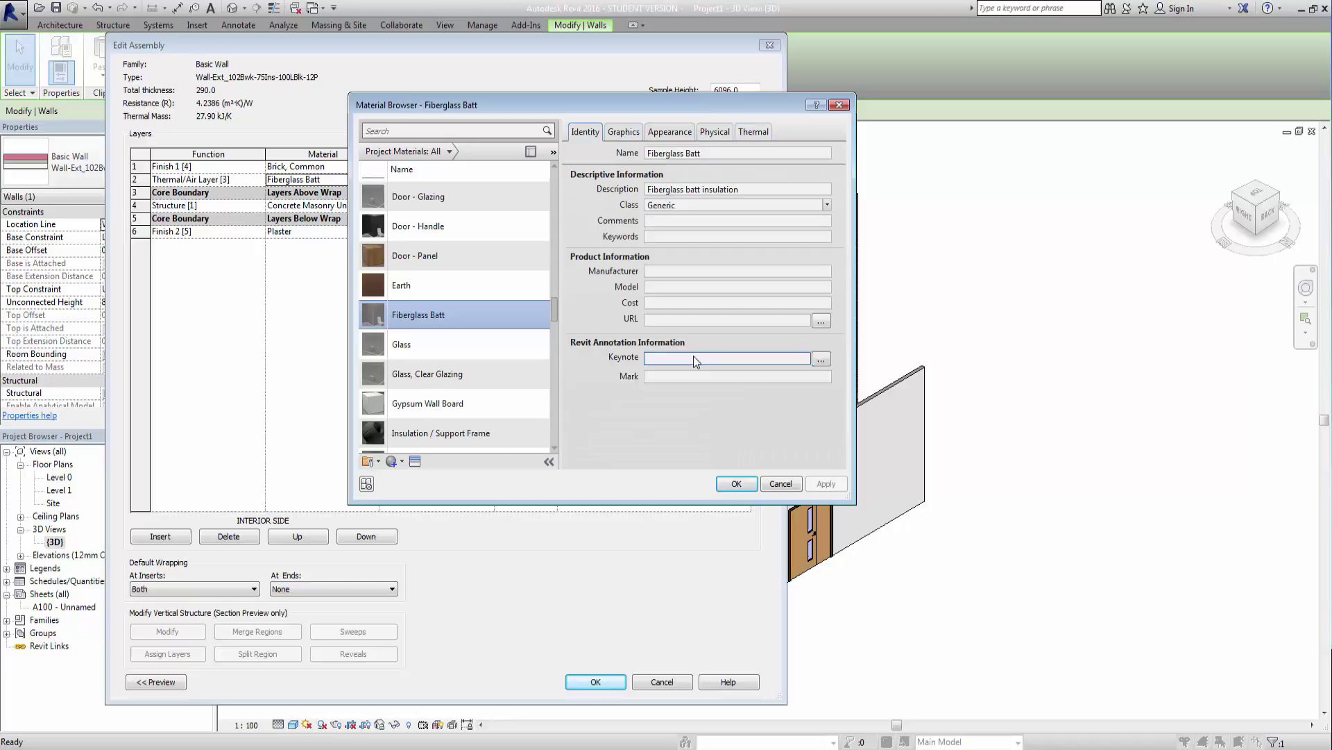
click(740, 369)
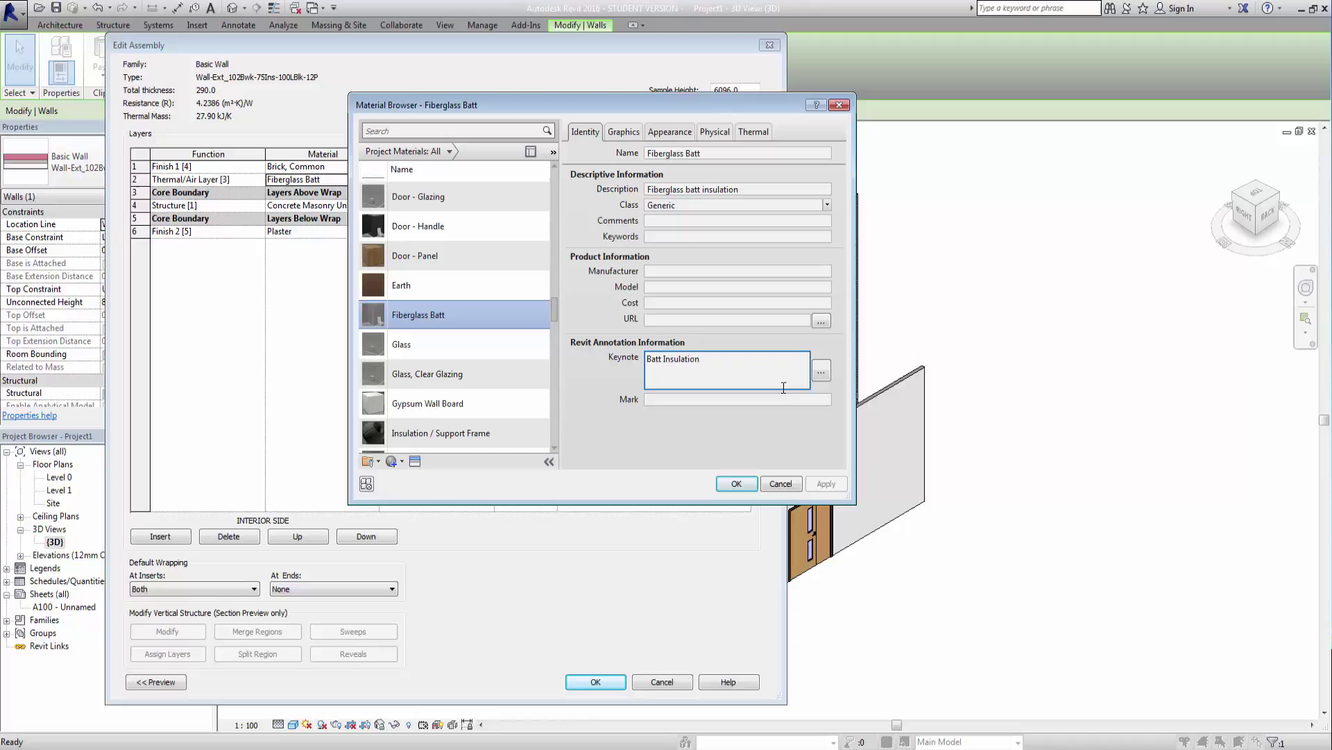
click(737, 483)
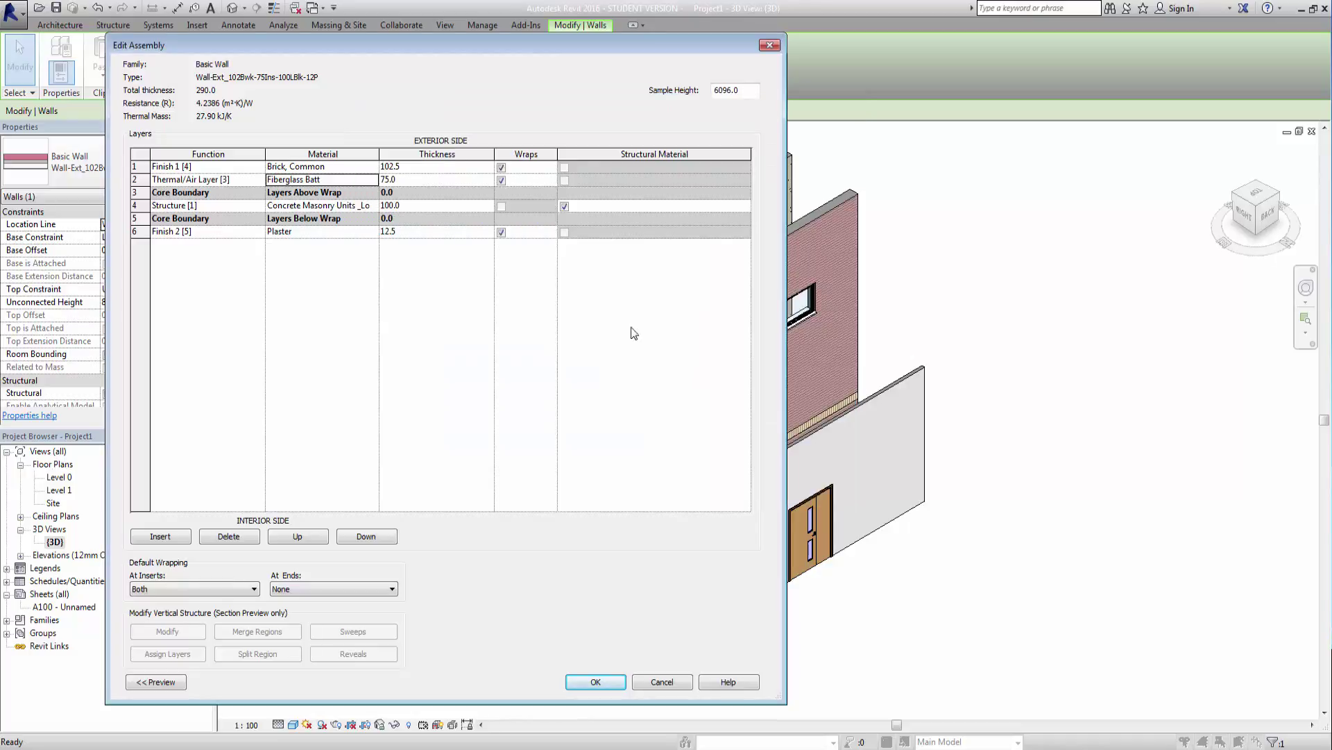
click(659, 683)
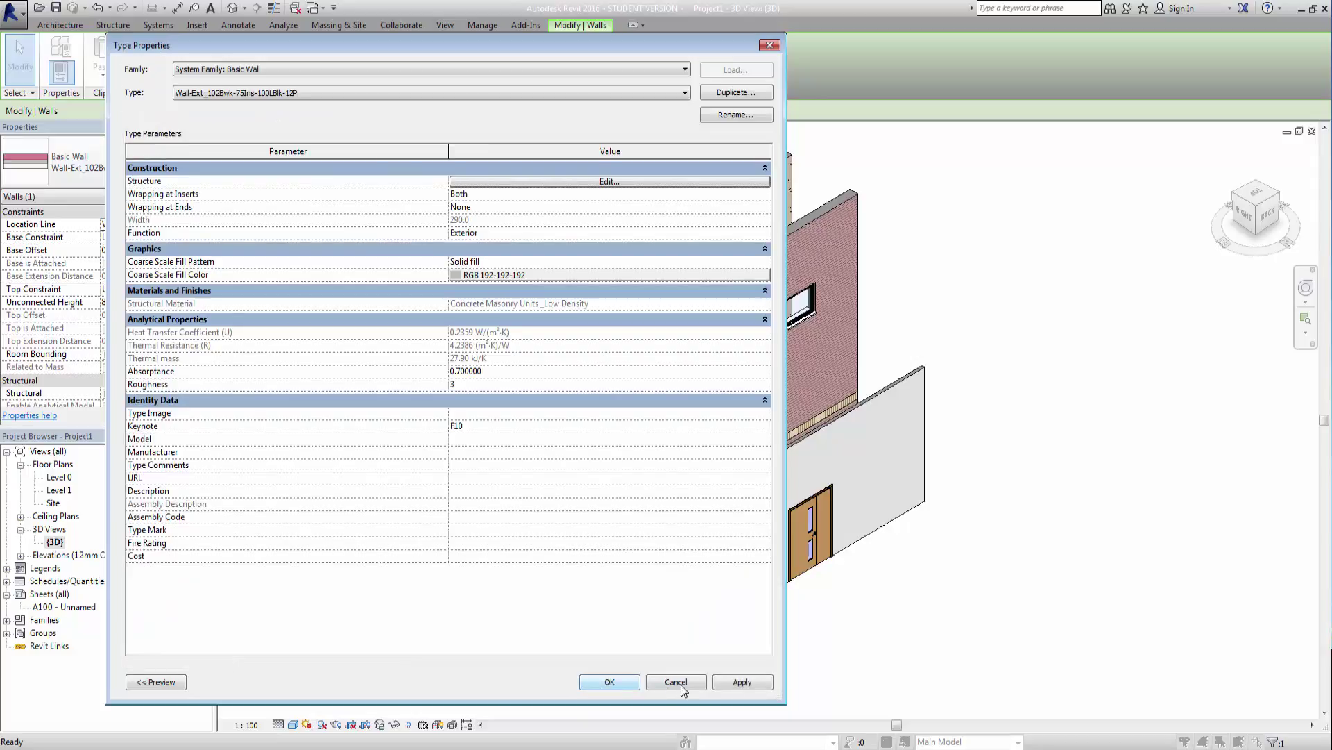
click(626, 682)
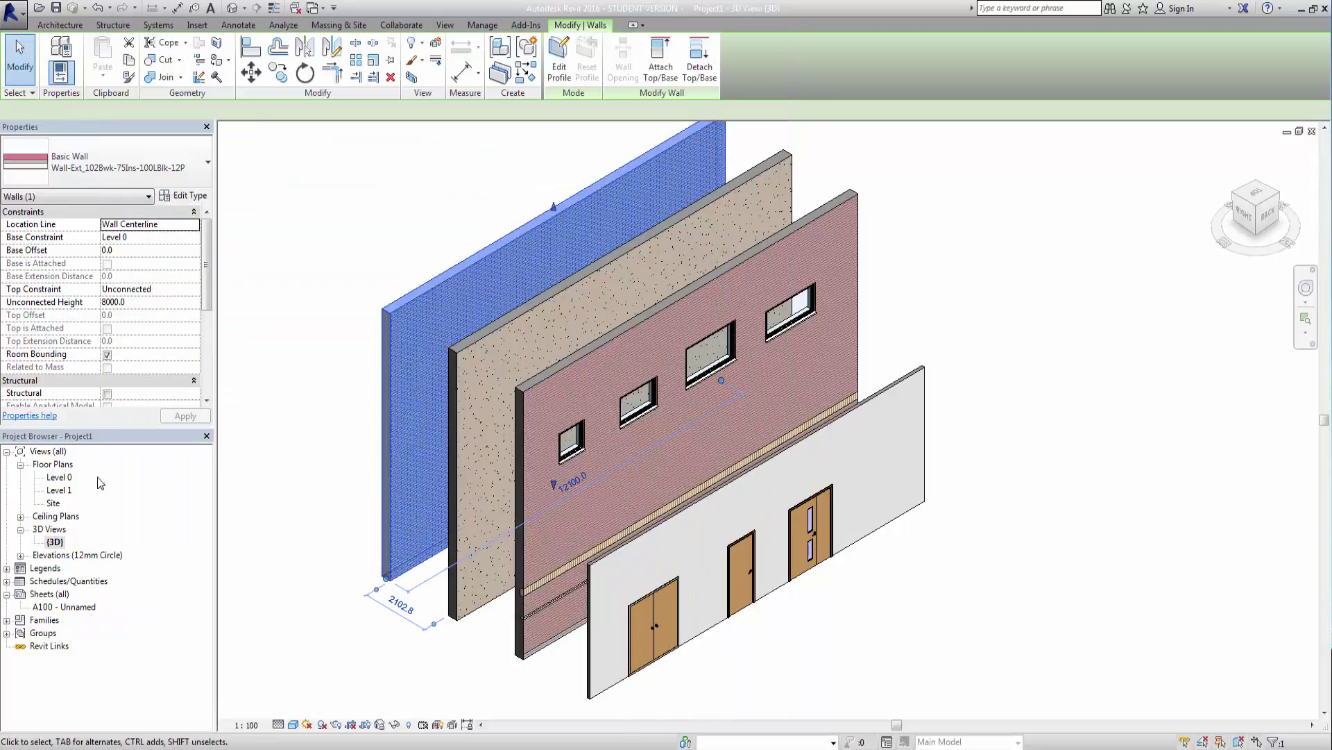
Return to the Wall Legend view and examine the insulation layer's keynote tag and the other wall components
double_click(53, 569)
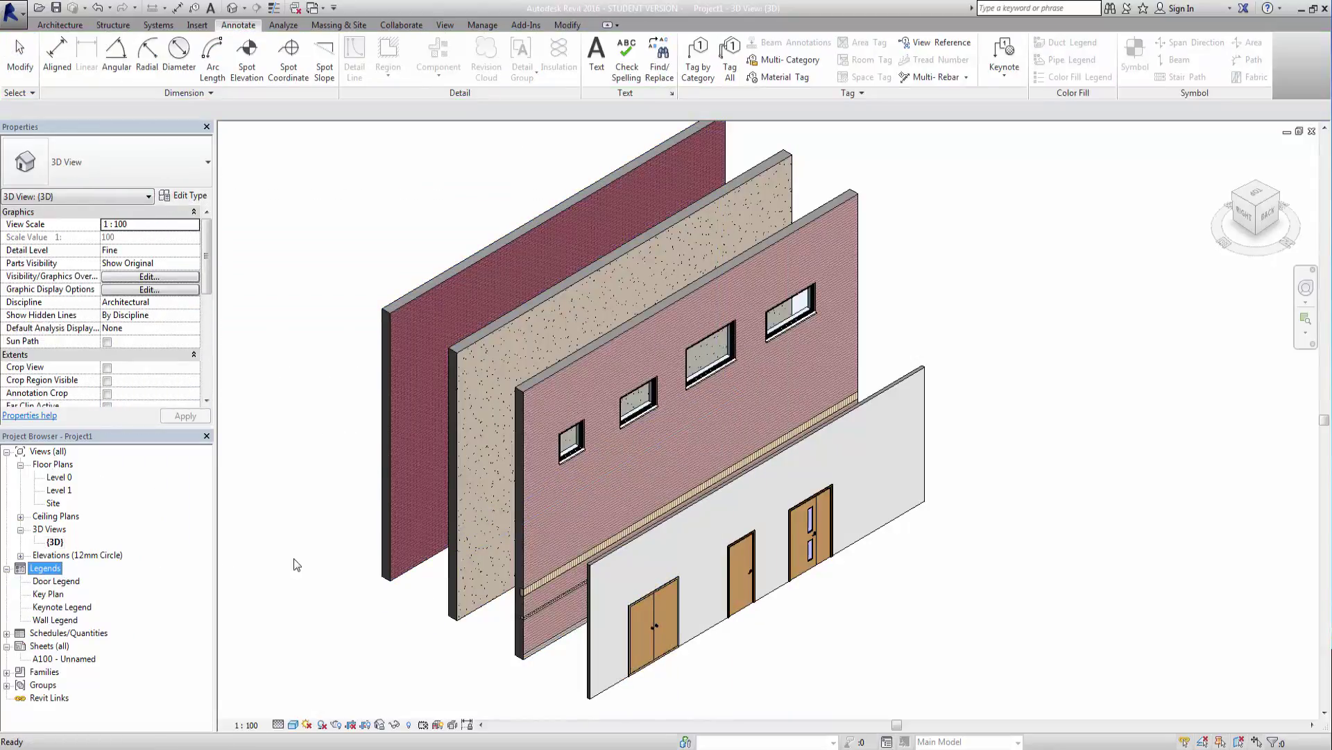
double_click(61, 619)
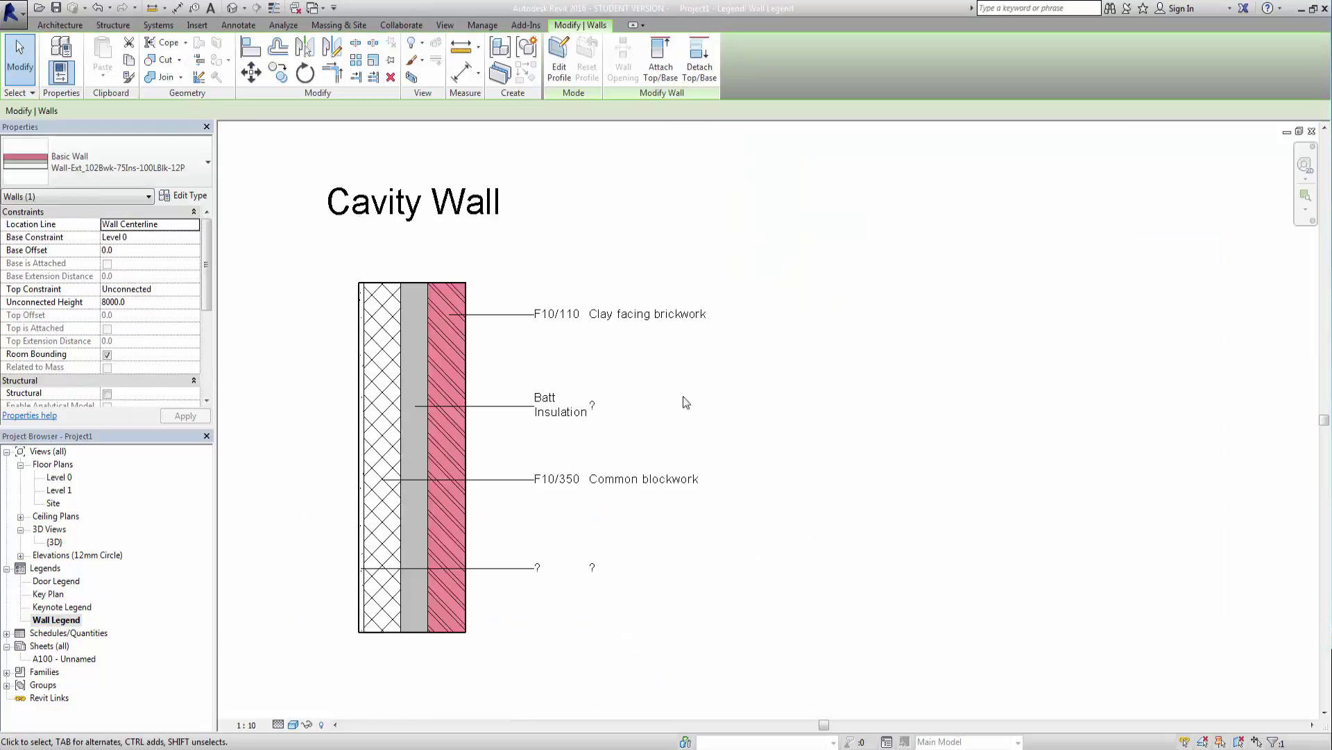
scroll(565, 432, up, 4)
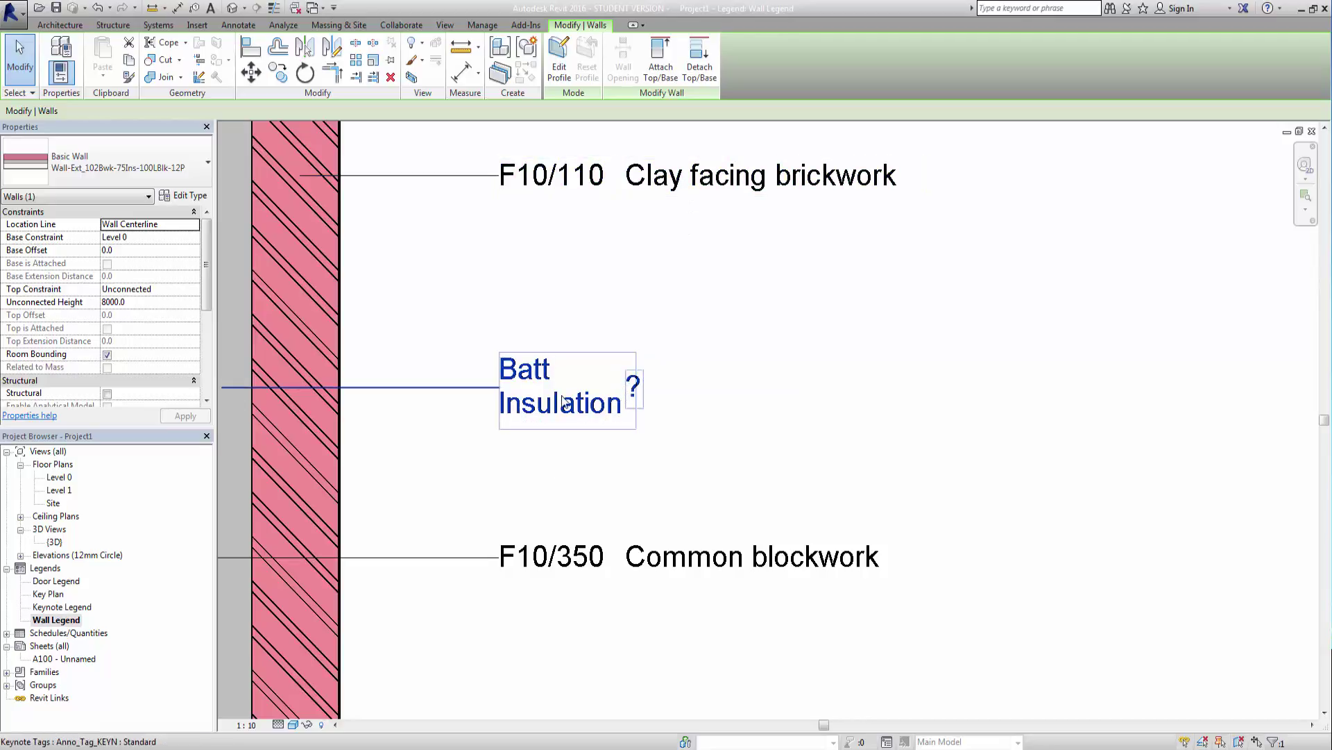
scroll(527, 420, down, 4)
middle_drag(583, 479, 581, 391)
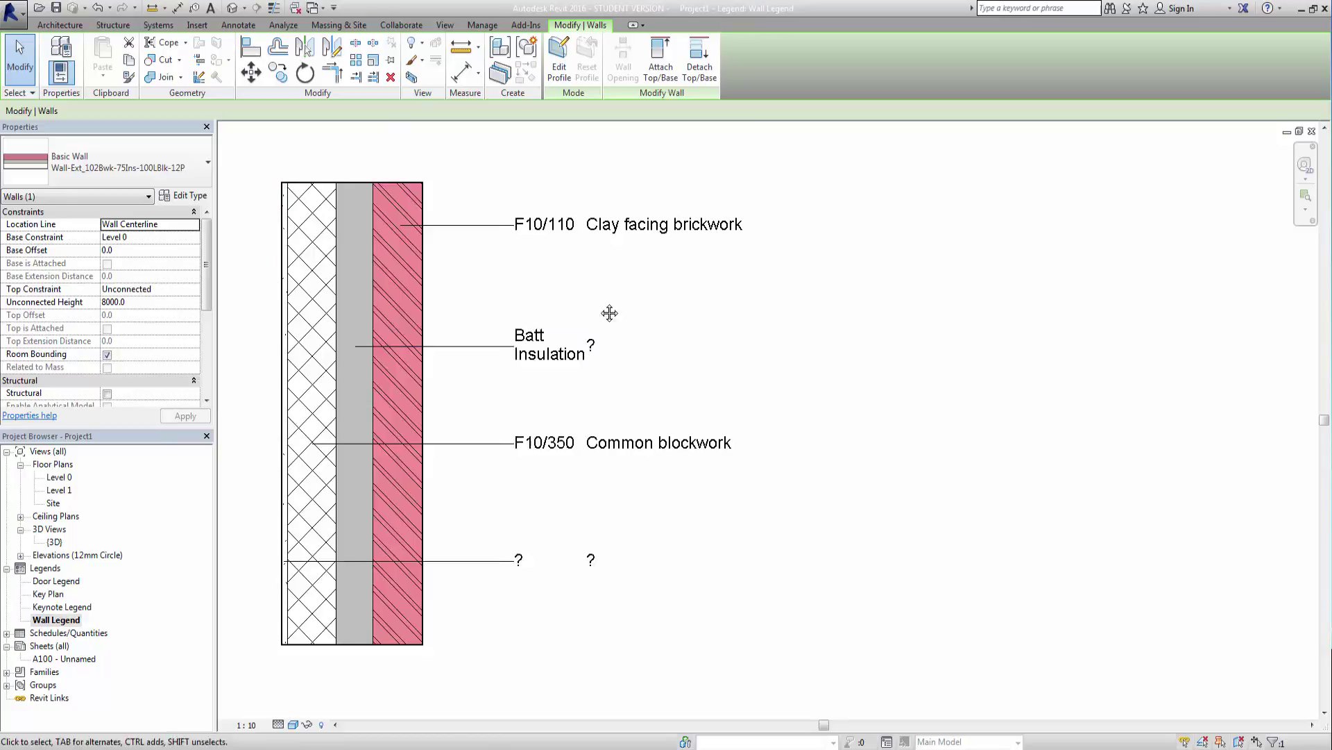
scroll(609, 313, down, 4)
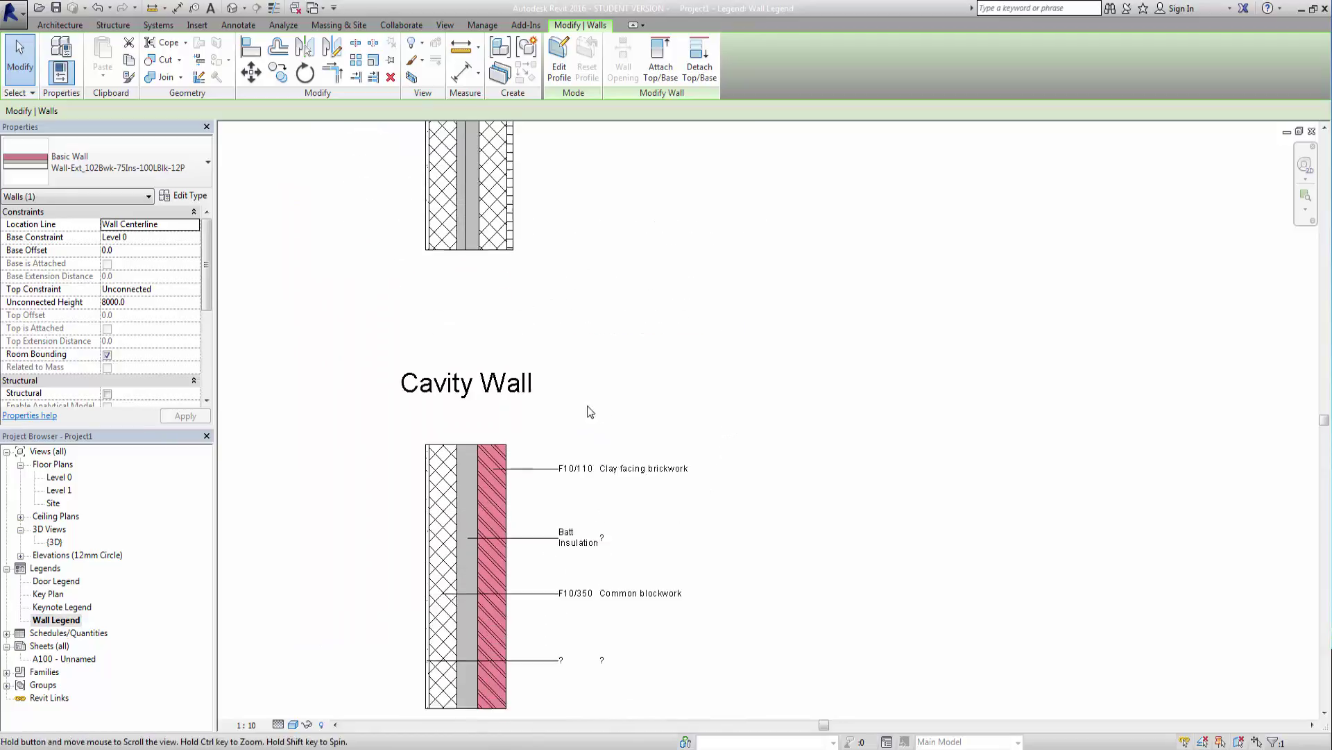
scroll(590, 412, down, 2)
scroll(594, 398, down, 4)
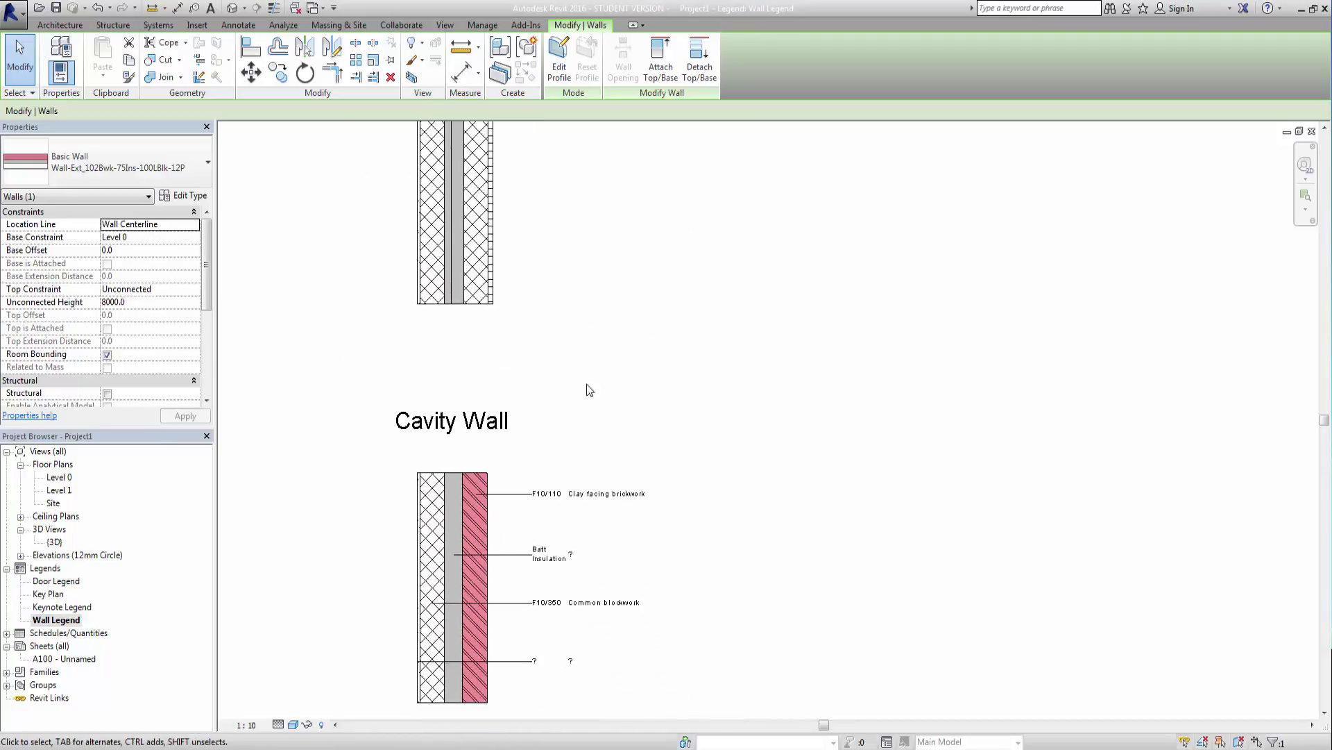
scroll(585, 331, down, 2)
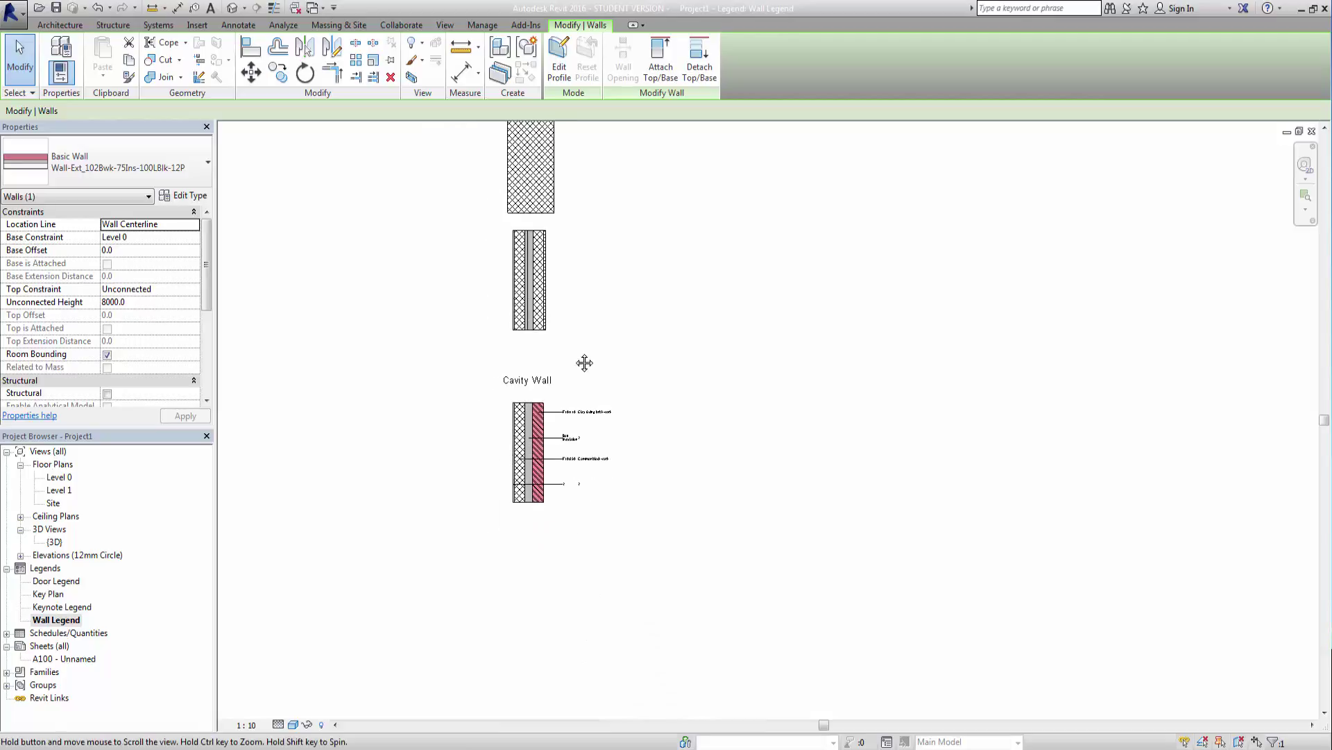
Open sheet A100 - Unnamed, clear the wall selection and frame the whole sheet
double_click(86, 659)
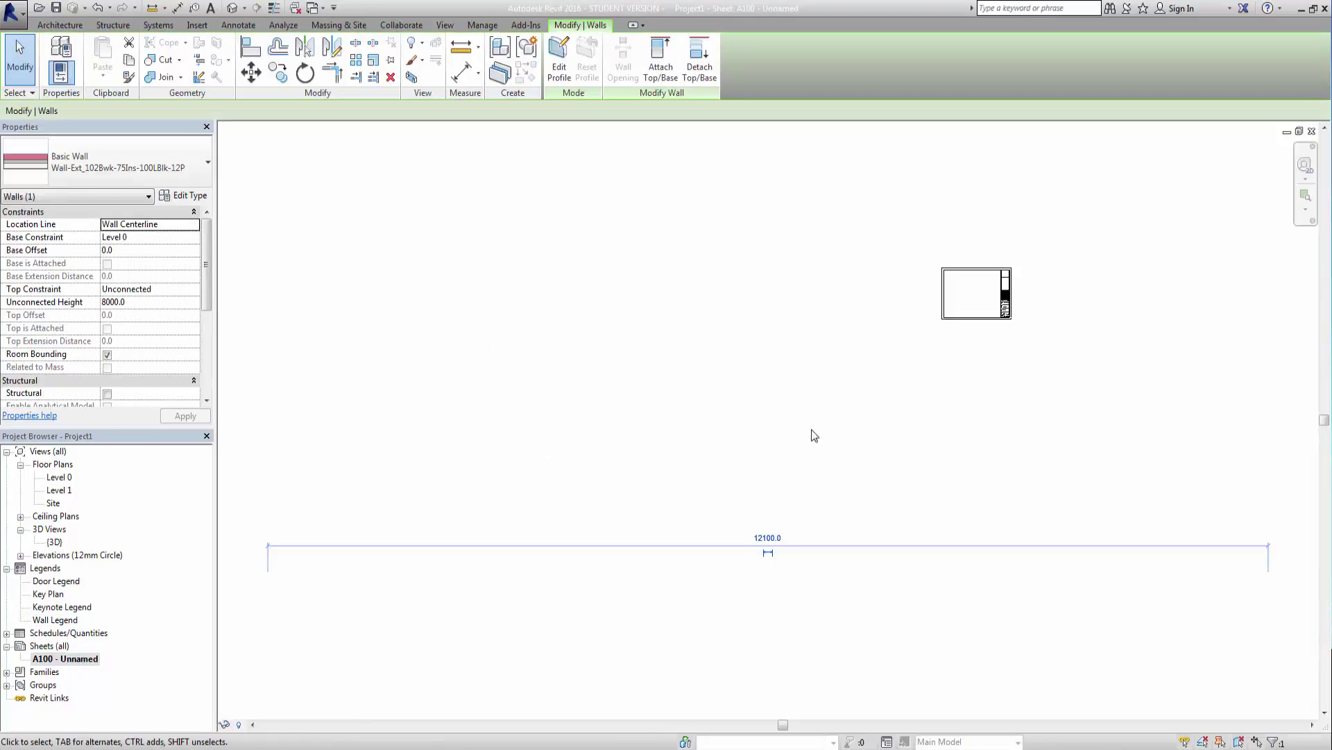
scroll(813, 435, down, 1)
key(Escape)
scroll(688, 440, up, 5)
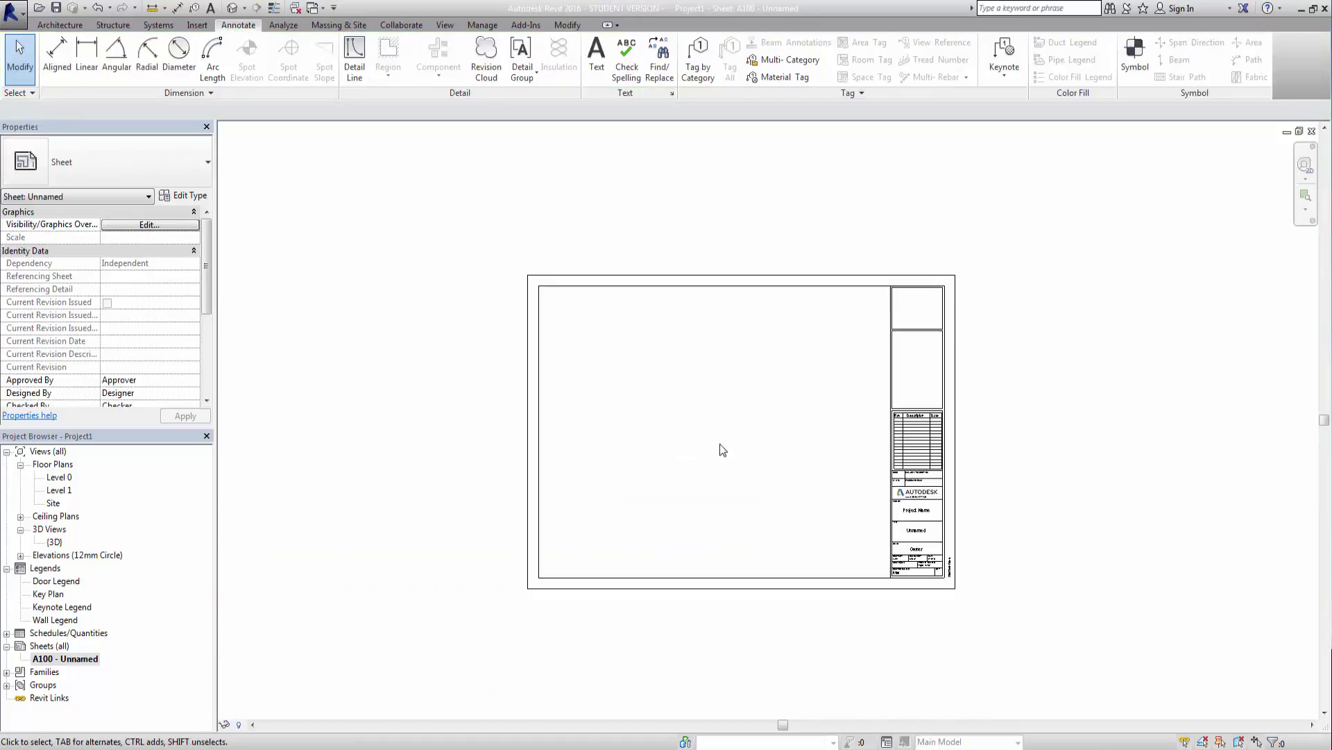
scroll(719, 443, up, 3)
scroll(626, 397, down, 1)
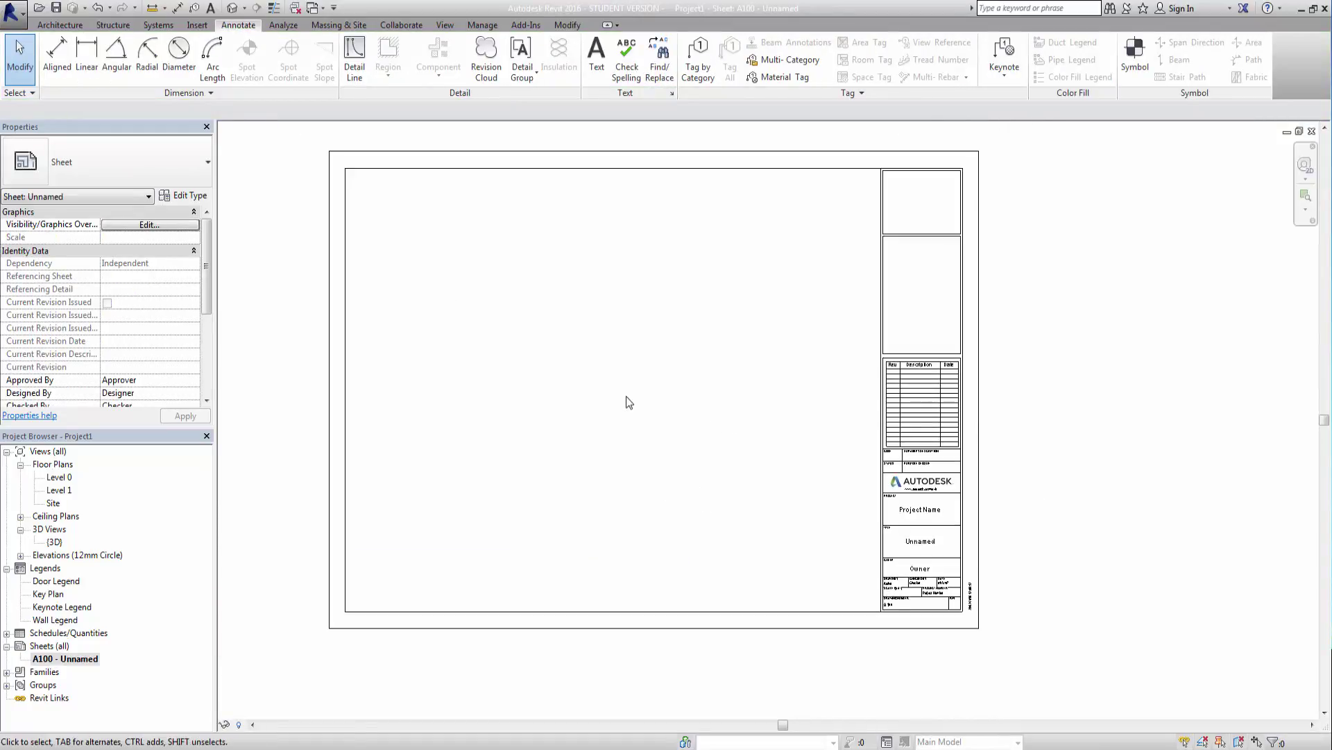
scroll(595, 395, up, 1)
scroll(595, 396, down, 1)
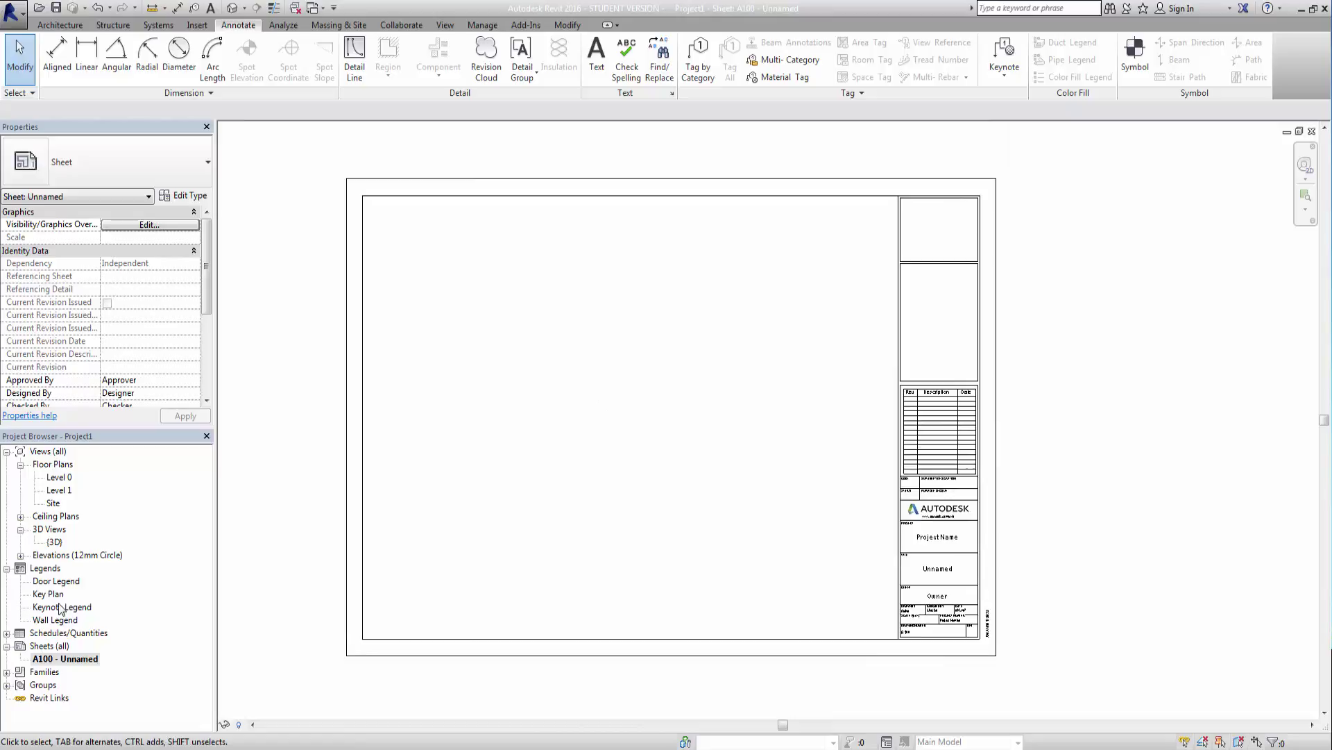
Place the Wall Legend on the sheet near the left edge of its drawing area and deselect the viewport
click(50, 621)
drag(124, 590, 452, 354)
click(438, 362)
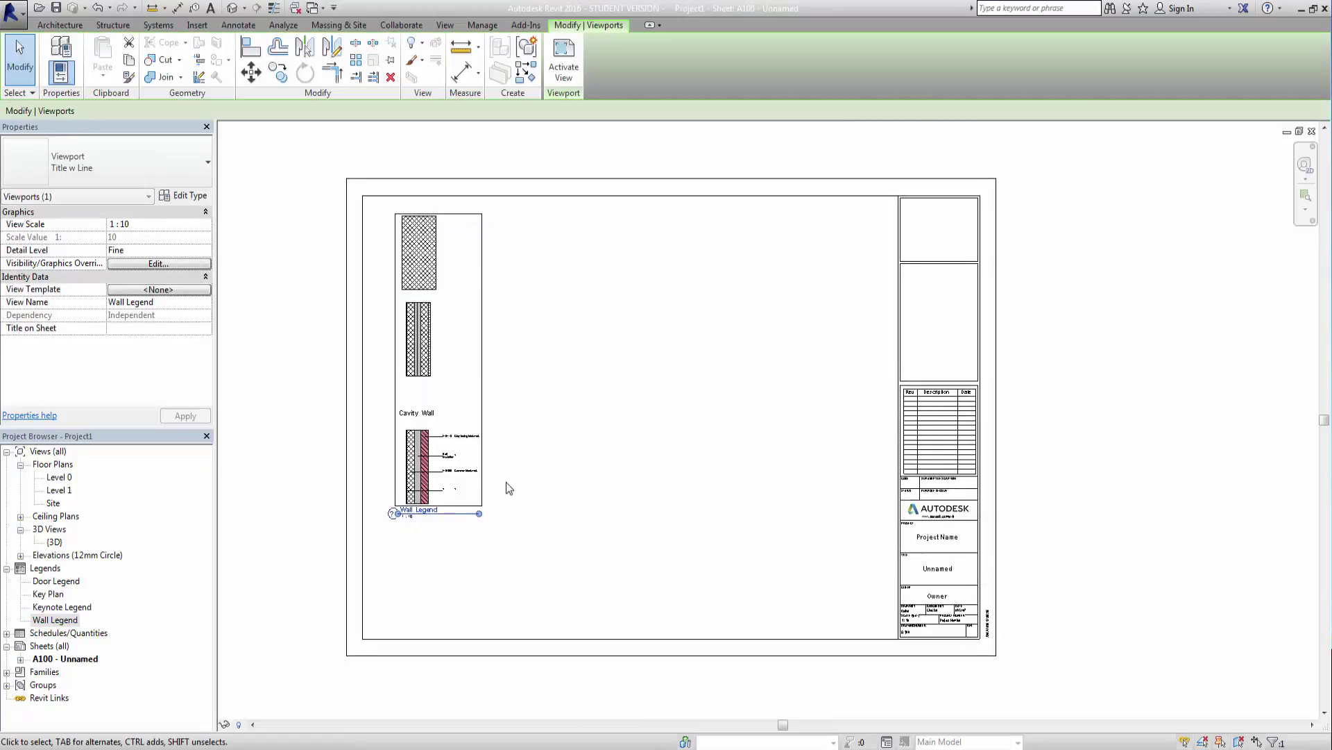
scroll(517, 488, up, 5)
click(633, 536)
scroll(633, 536, down, 5)
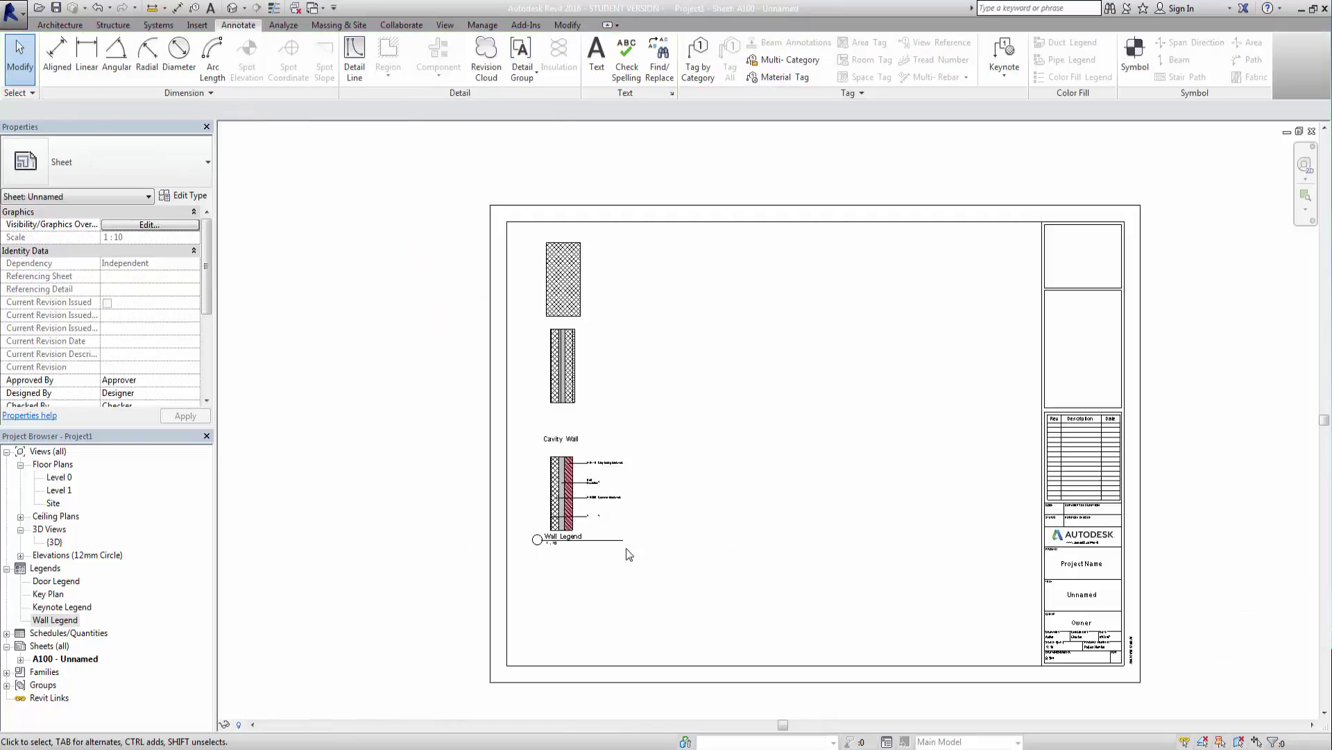
middle_drag(665, 452, 638, 461)
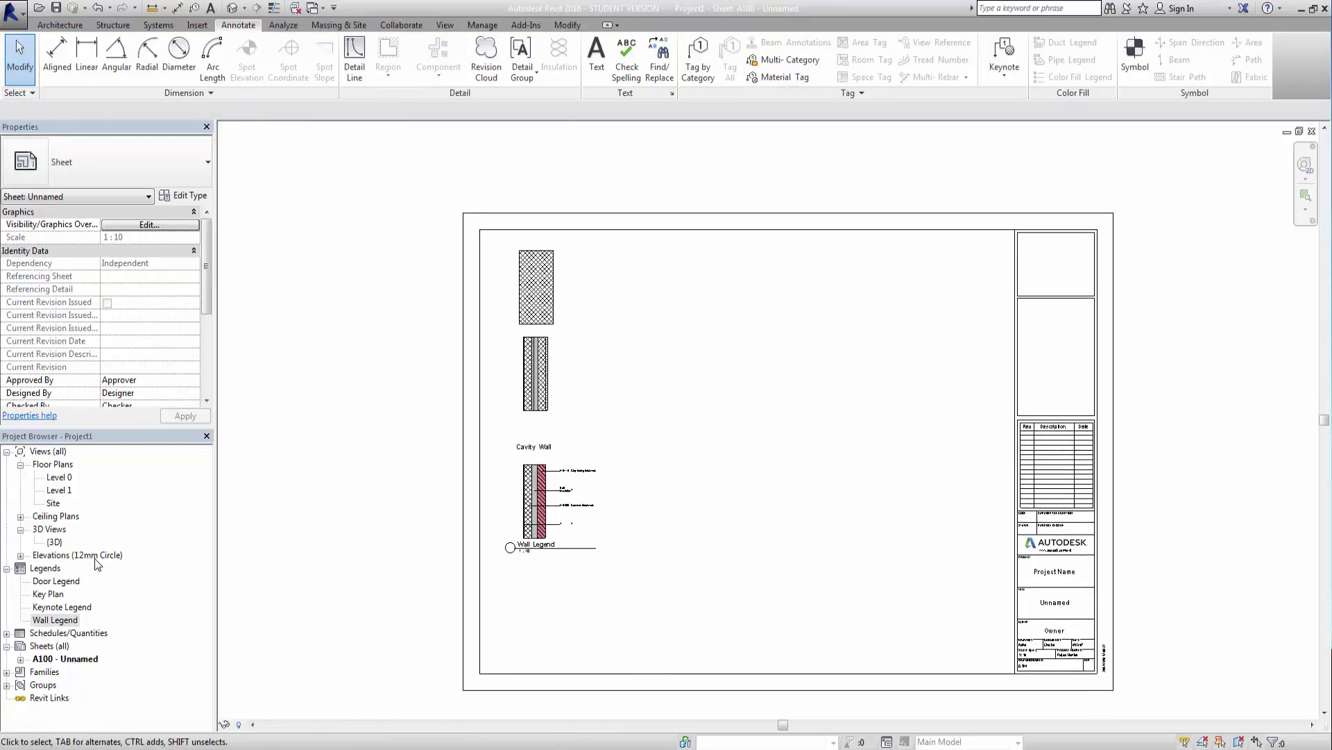
Open the Door Legend view and delete its Internal Flush Door and External Double Flush Door text notes
double_click(55, 541)
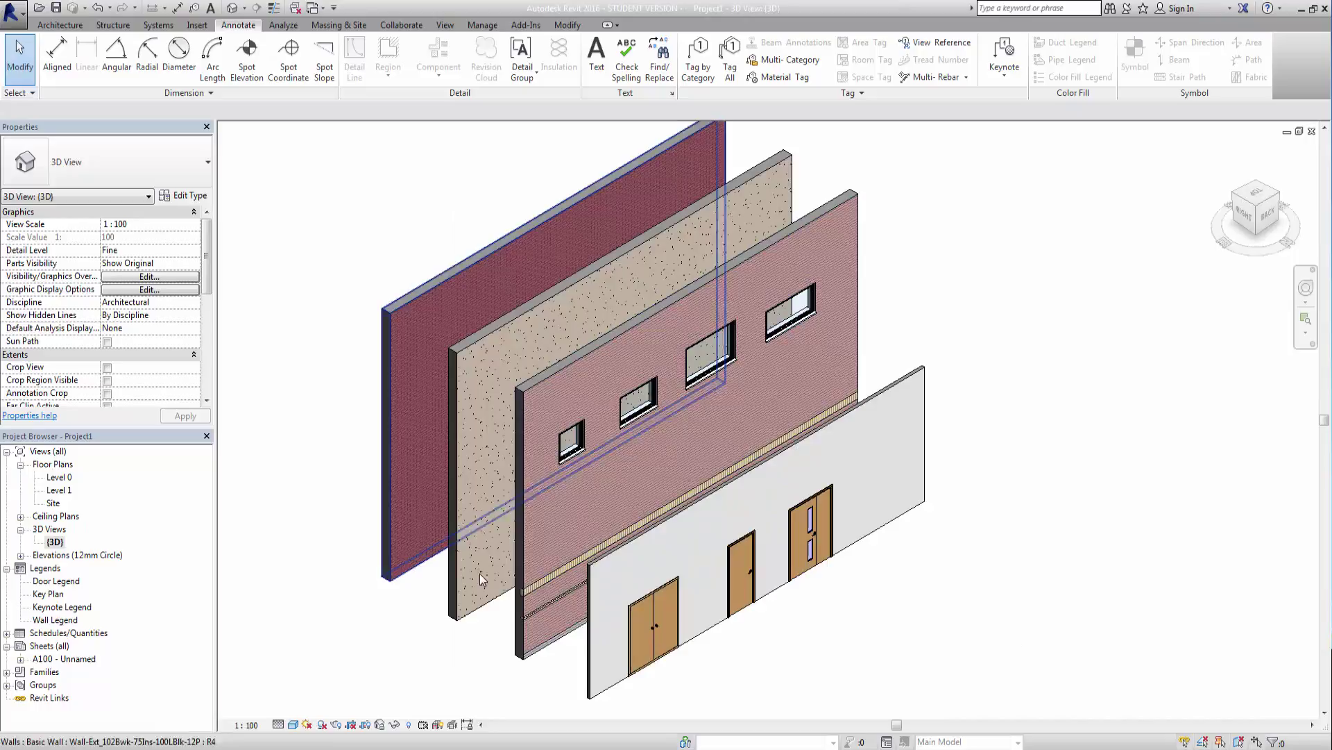
double_click(56, 581)
middle_drag(617, 499, 584, 426)
scroll(584, 426, down, 2)
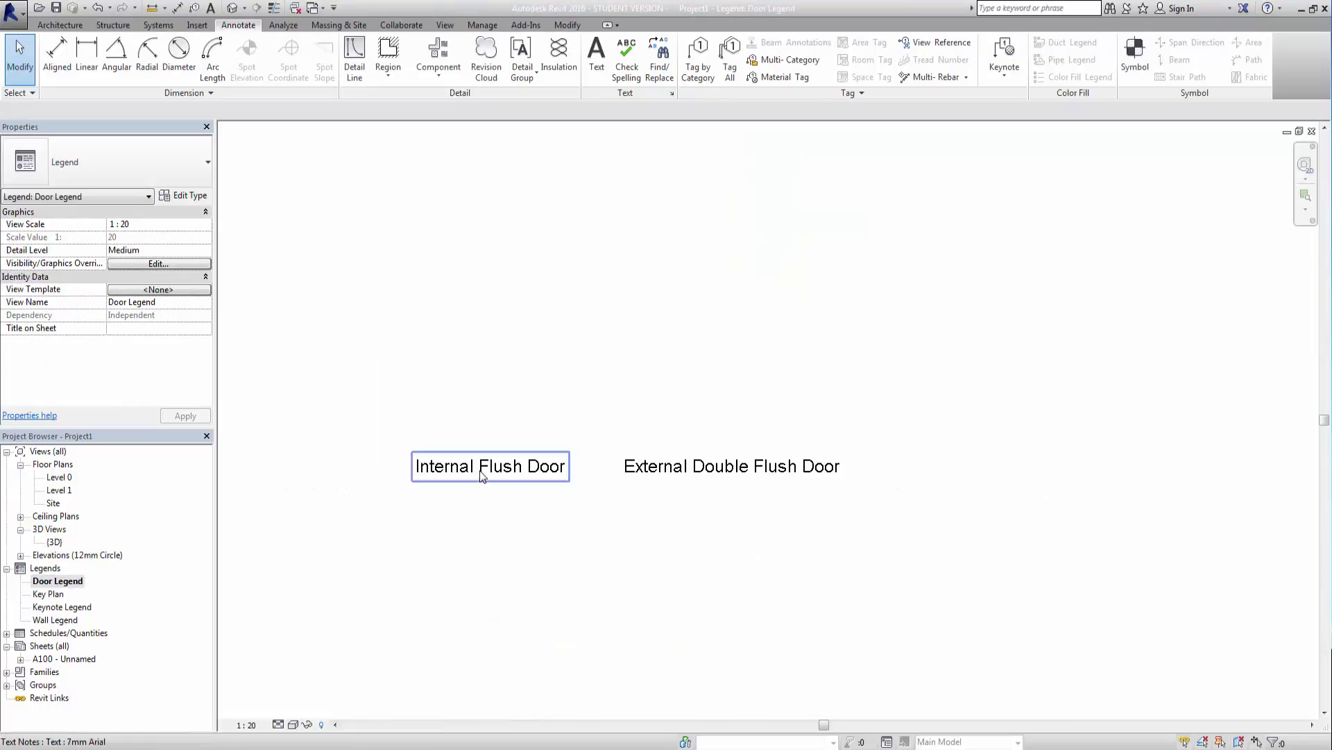
click(483, 476)
key(Delete)
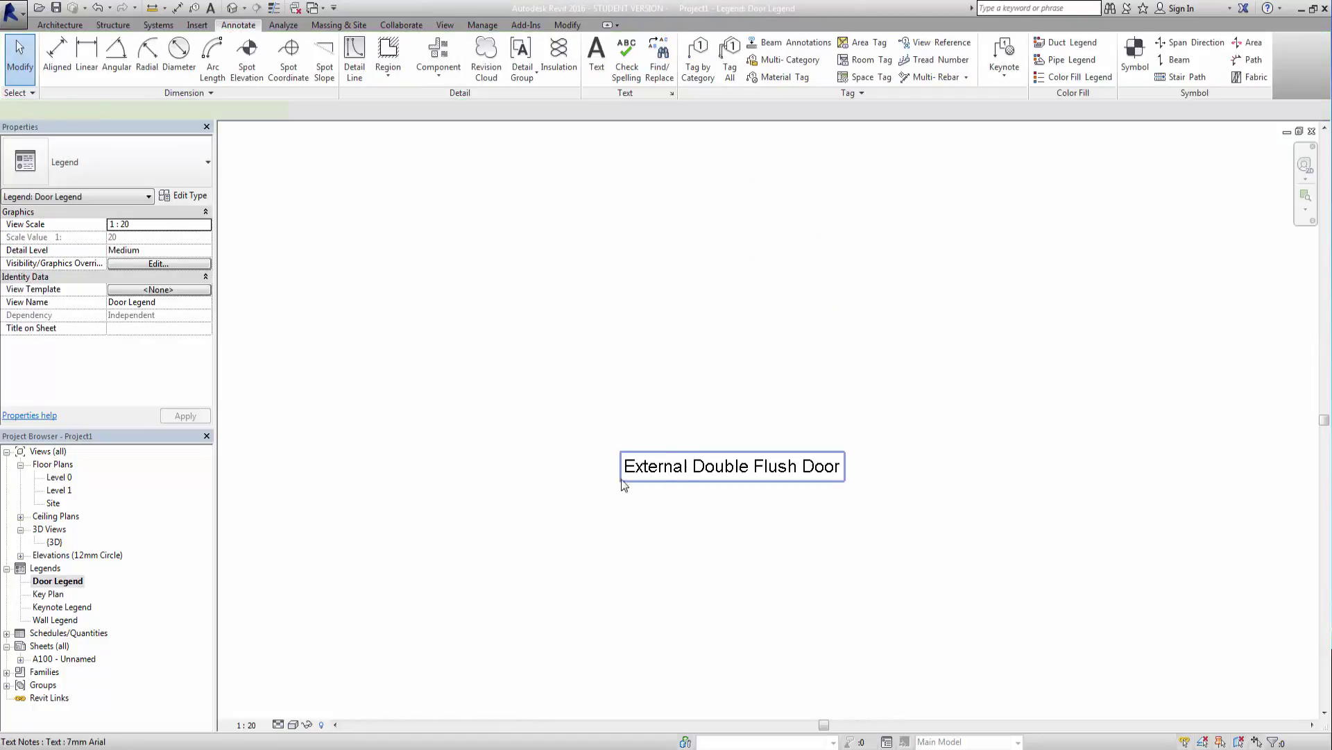
click(624, 484)
key(Delete)
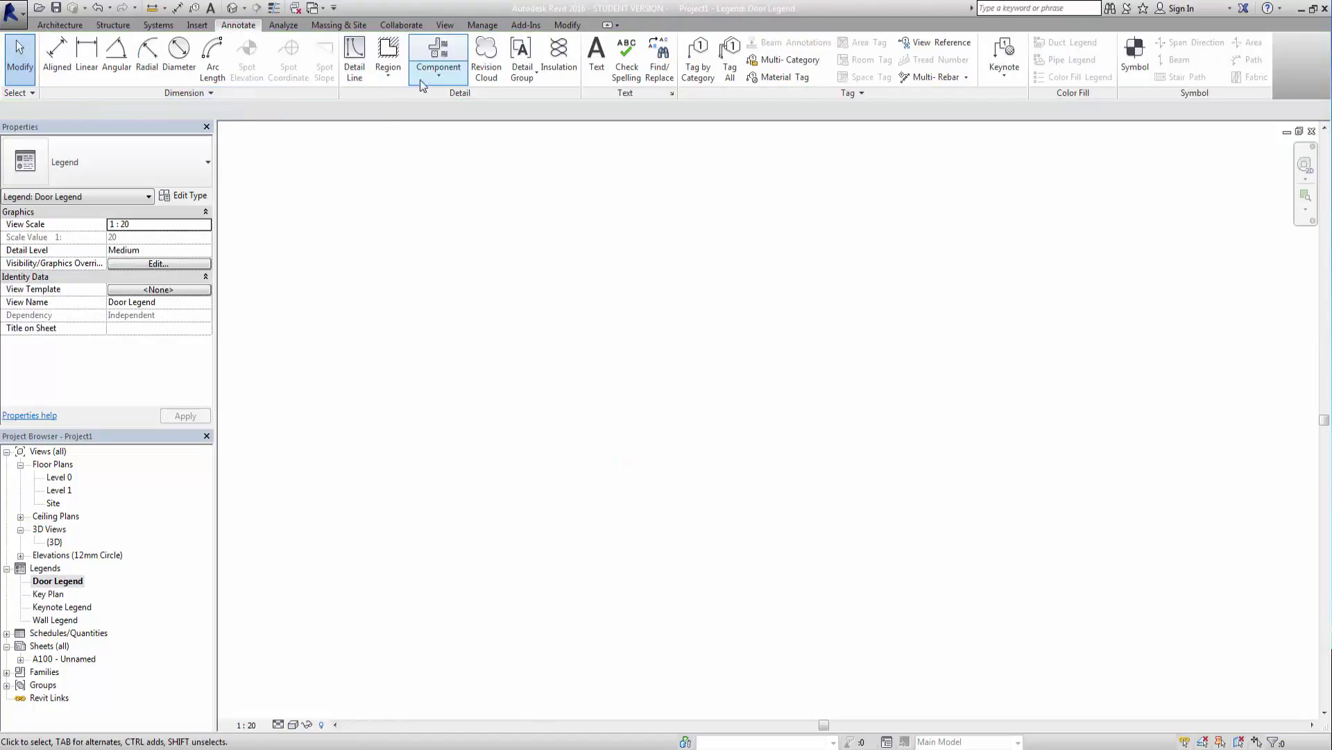
Place a floor plan legend component of the door Doors_ExtDbl_Flush : 1810x2110mm in the empty Door Legend
click(438, 72)
click(460, 159)
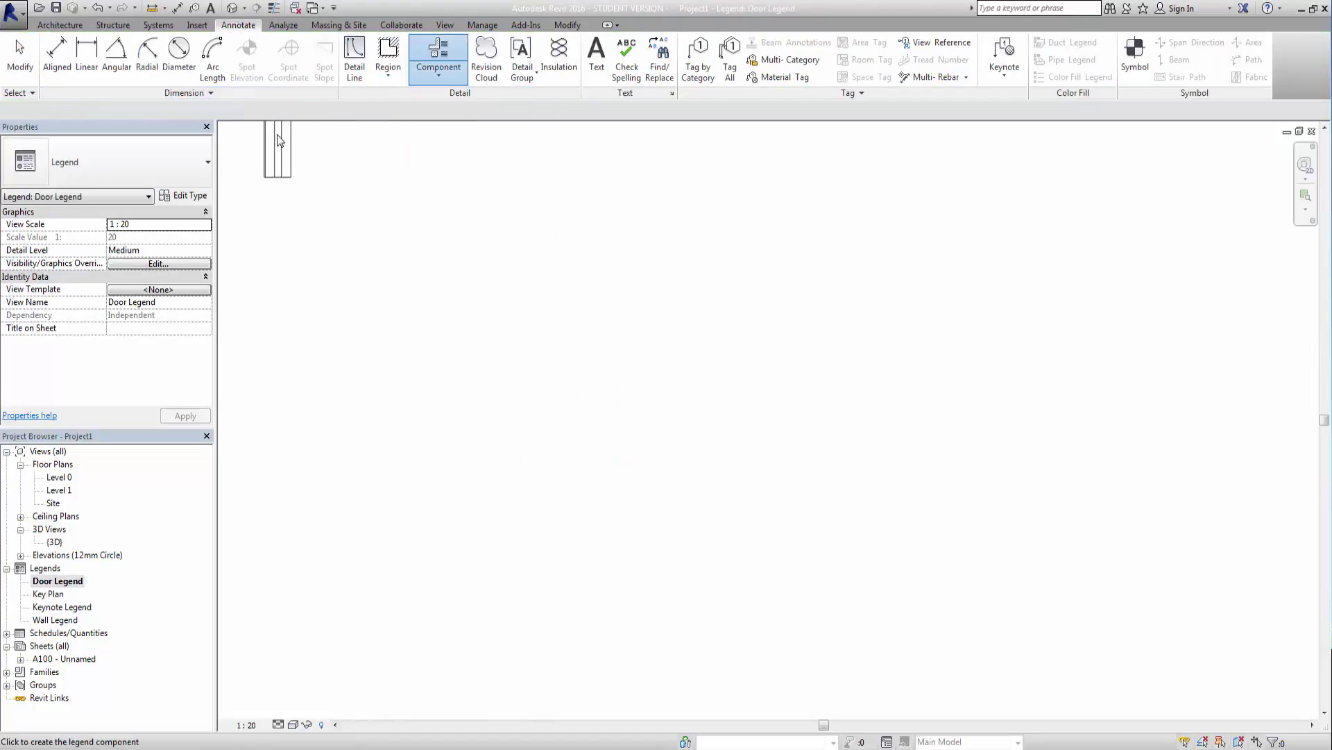
click(222, 111)
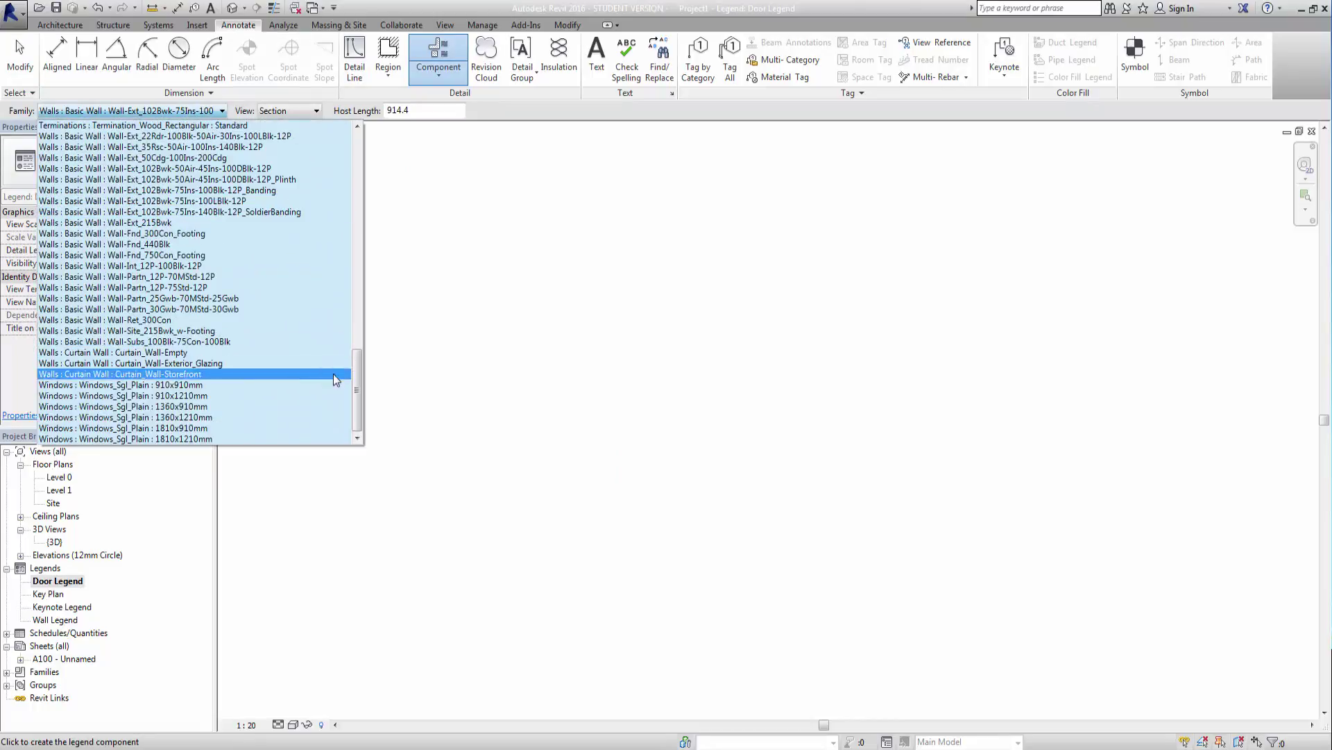
drag(355, 371, 343, 184)
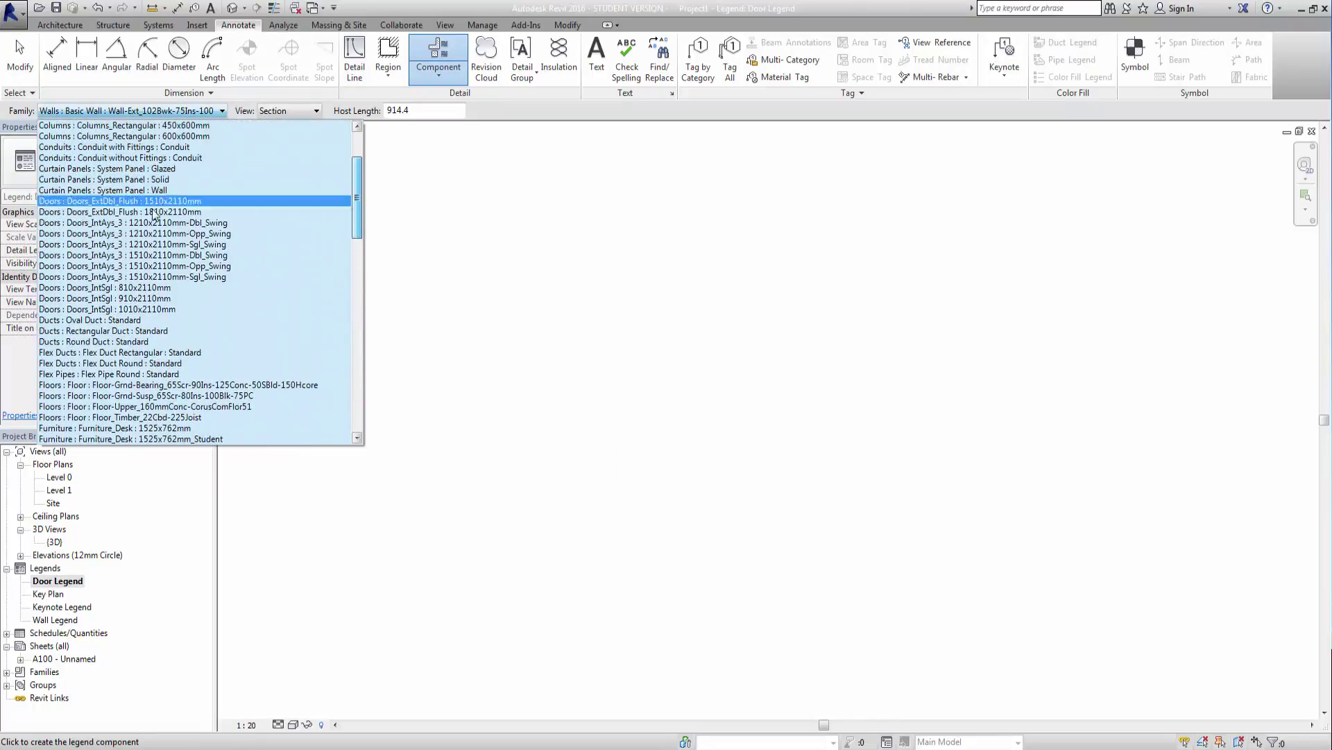
click(153, 201)
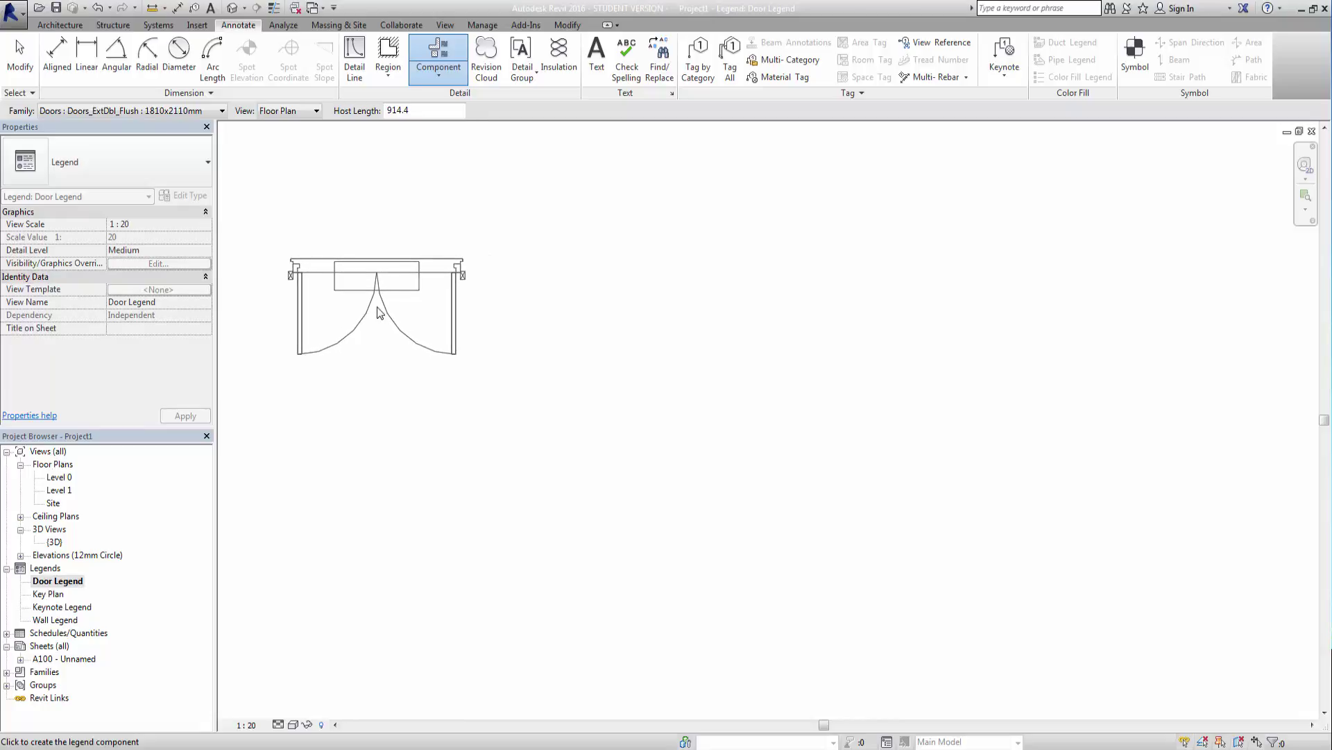
click(380, 313)
Place the front and back elevations of the 1810x2110mm double door in a row beside its plan and end placement
click(315, 110)
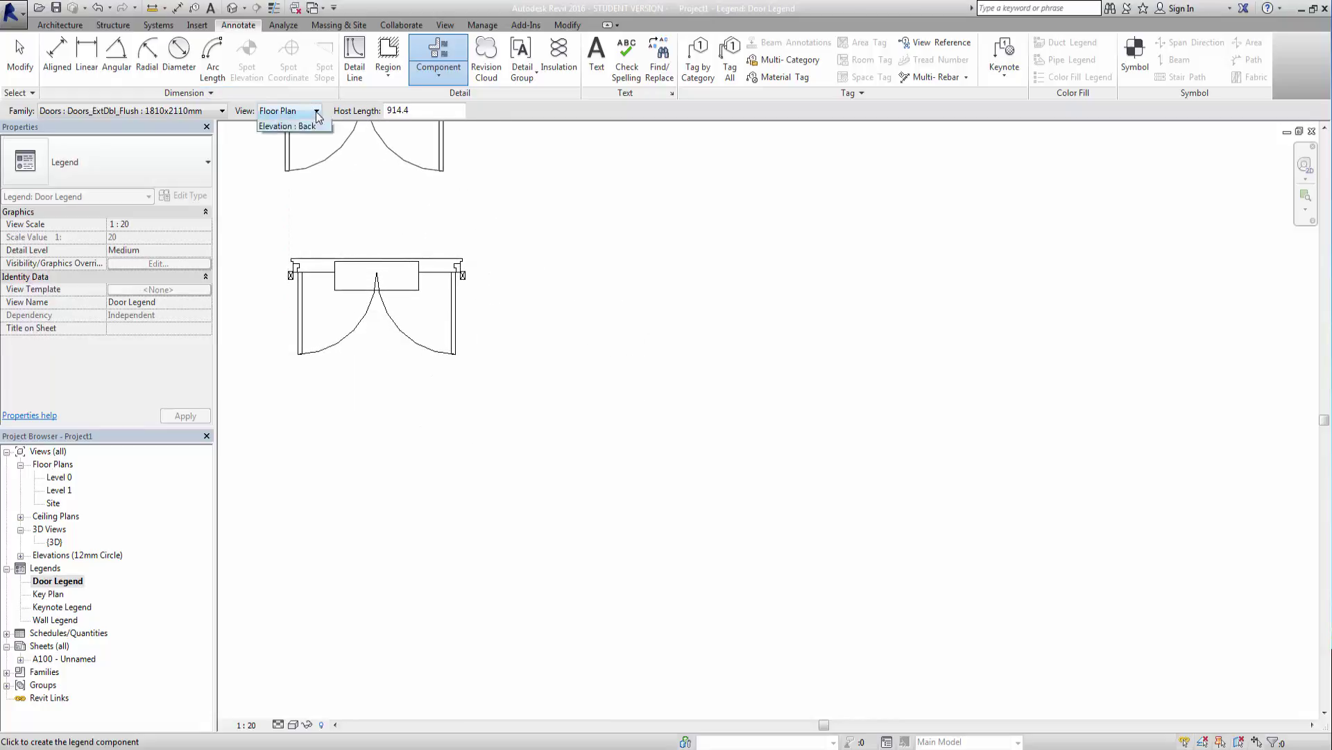
click(298, 134)
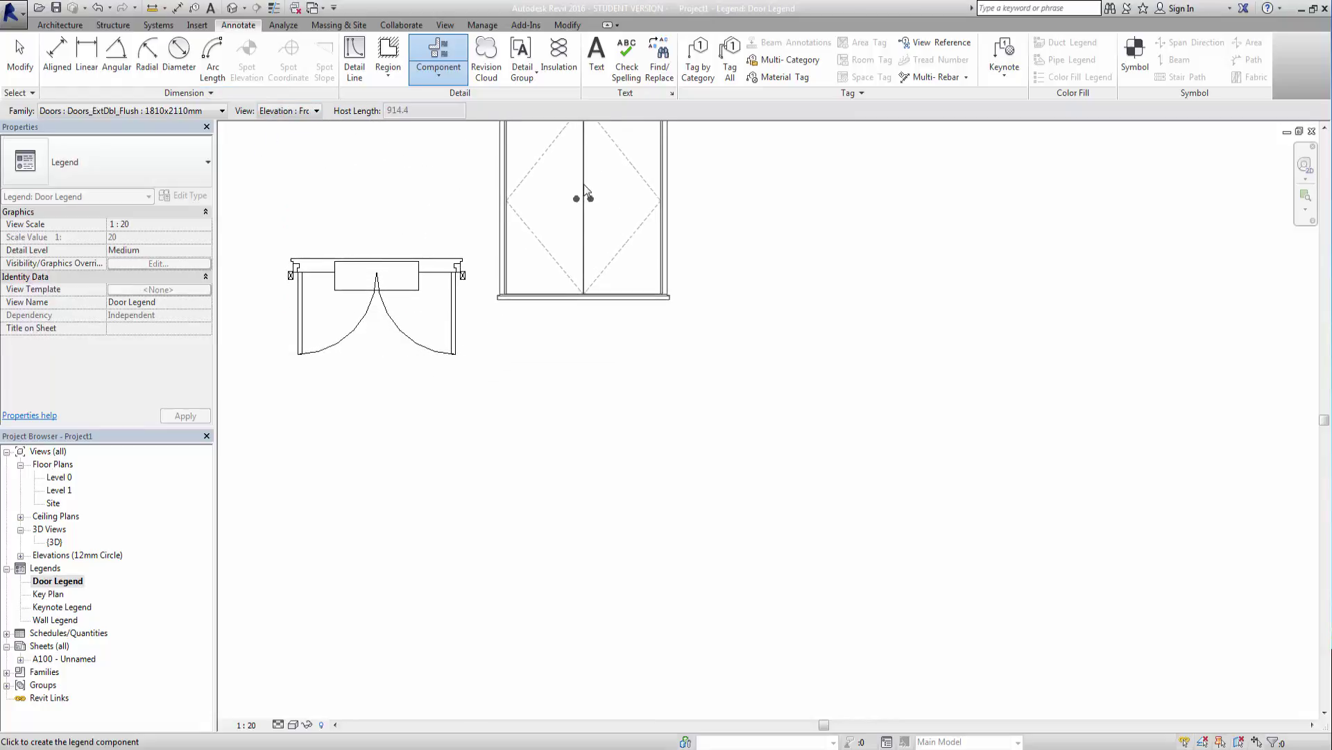
click(576, 309)
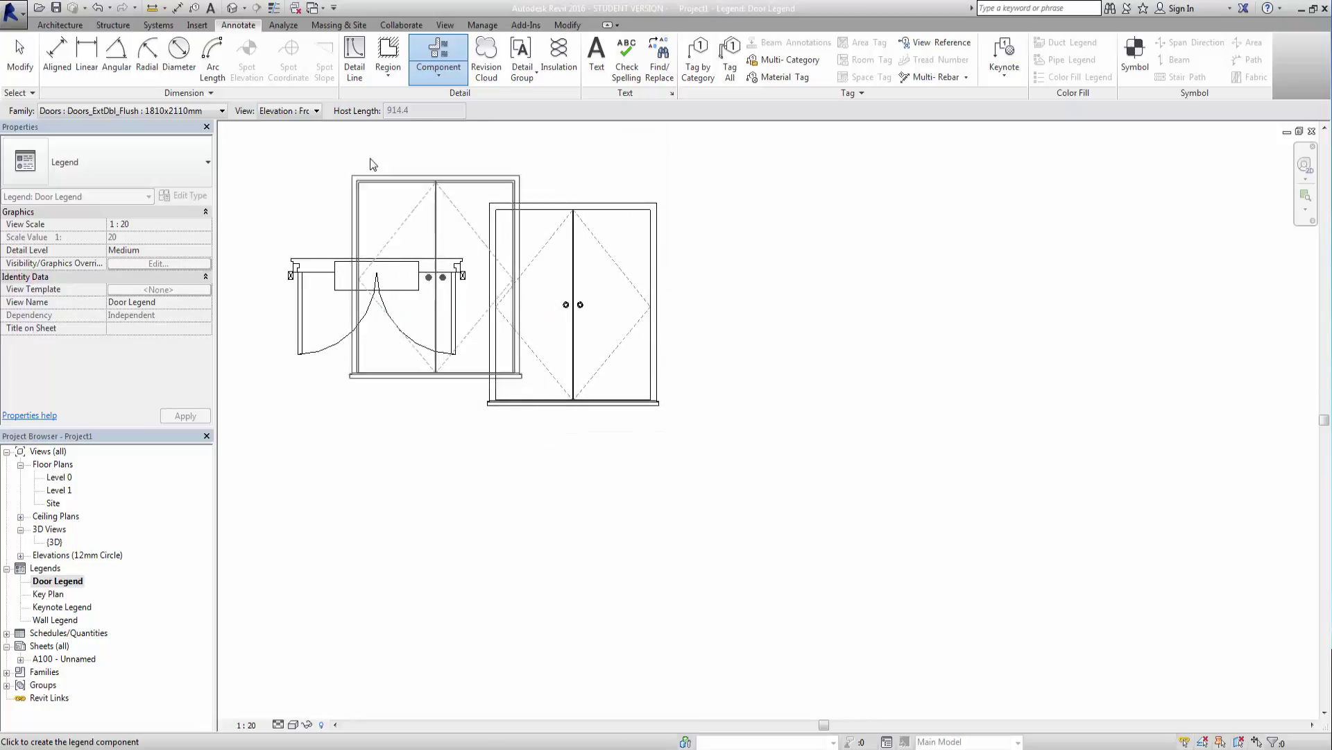
click(316, 111)
click(301, 148)
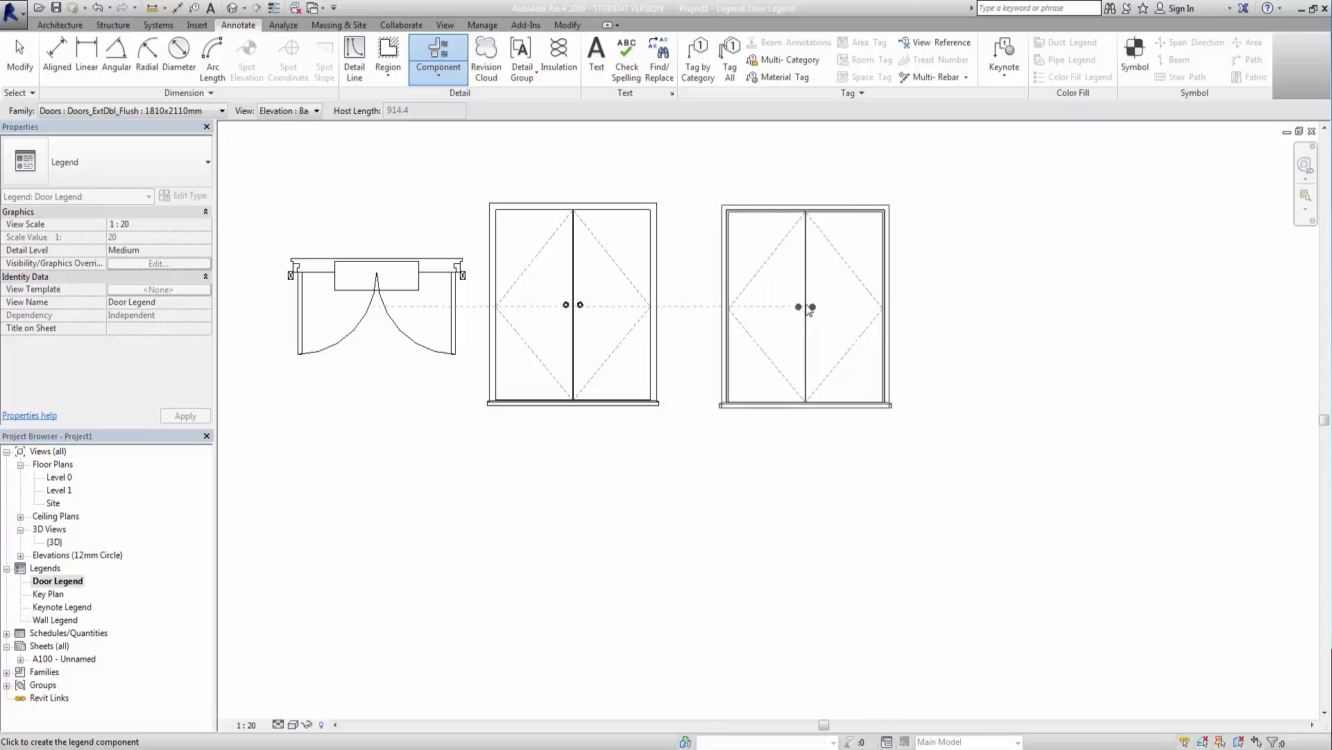
click(813, 308)
right_click(680, 433)
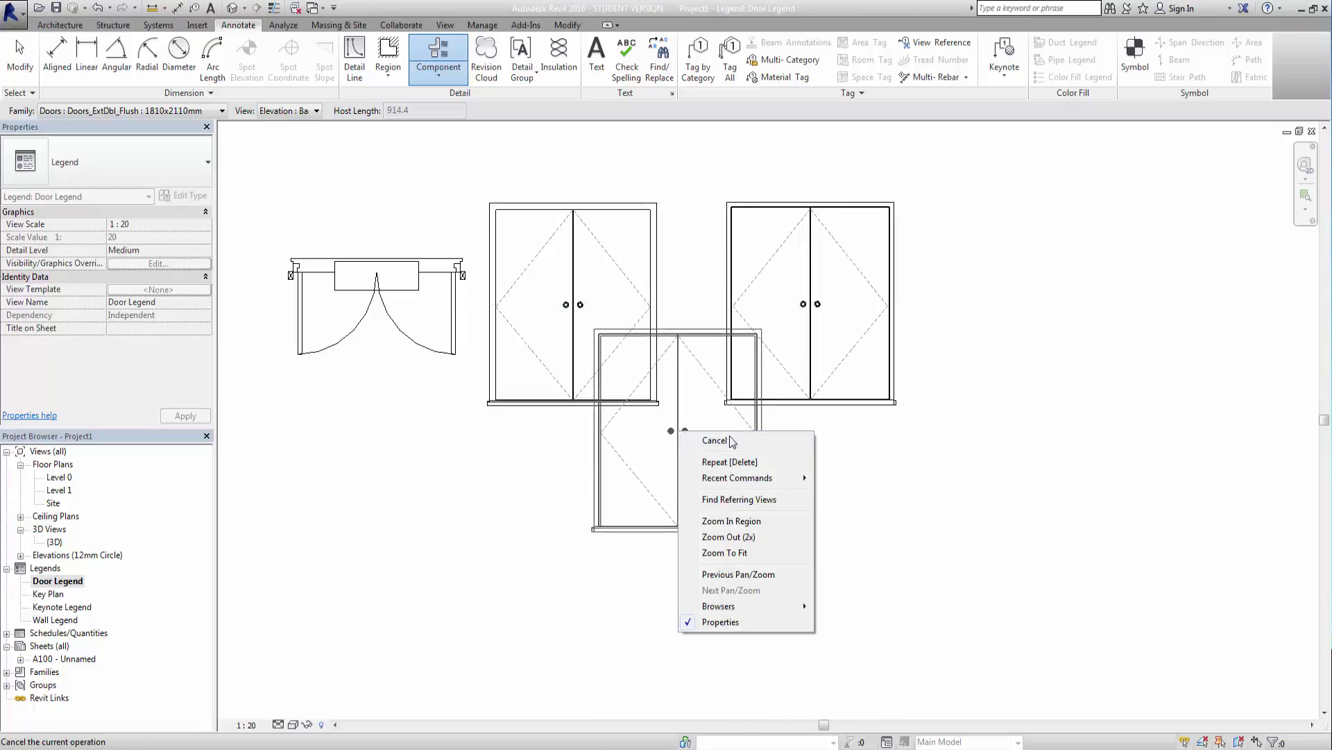
click(715, 440)
Add aligned dimensions above the back elevation for the door's inner width and overall frame width
scroll(642, 482, down, 1)
scroll(458, 406, up, 1)
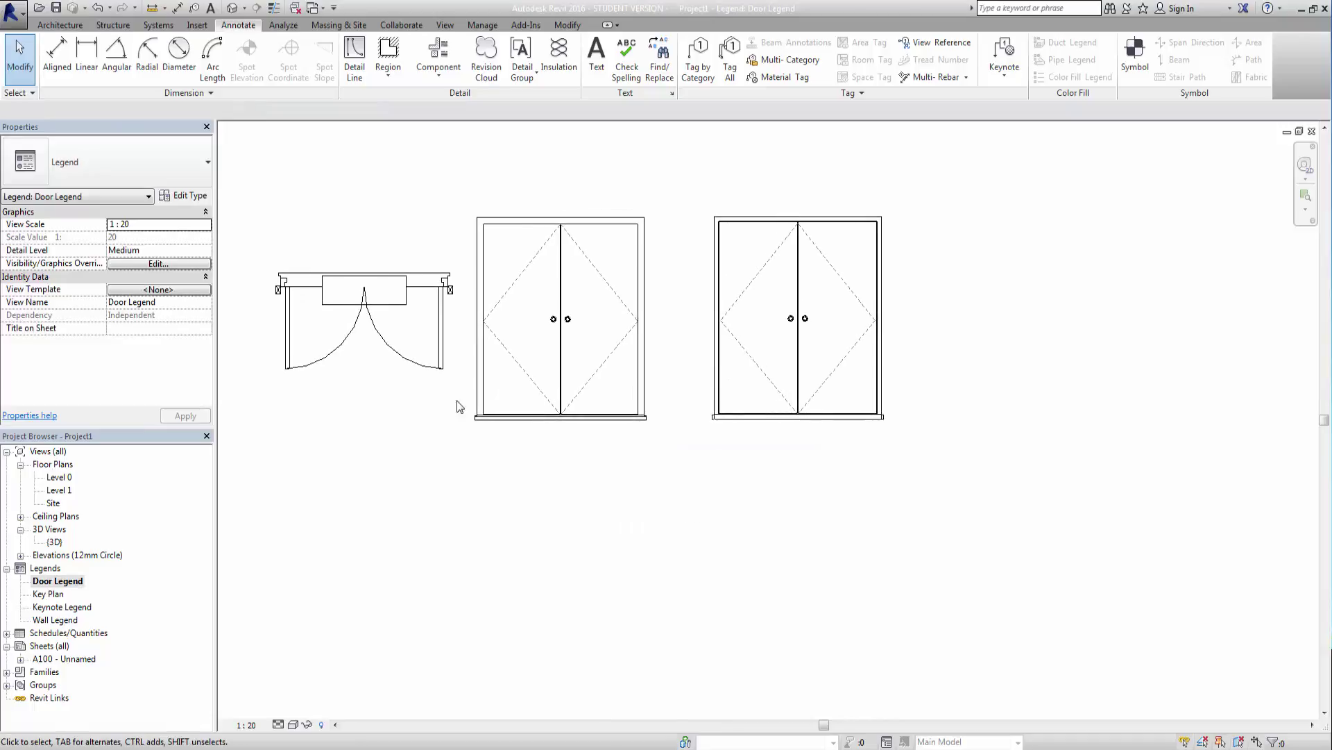
middle_drag(632, 508, 629, 512)
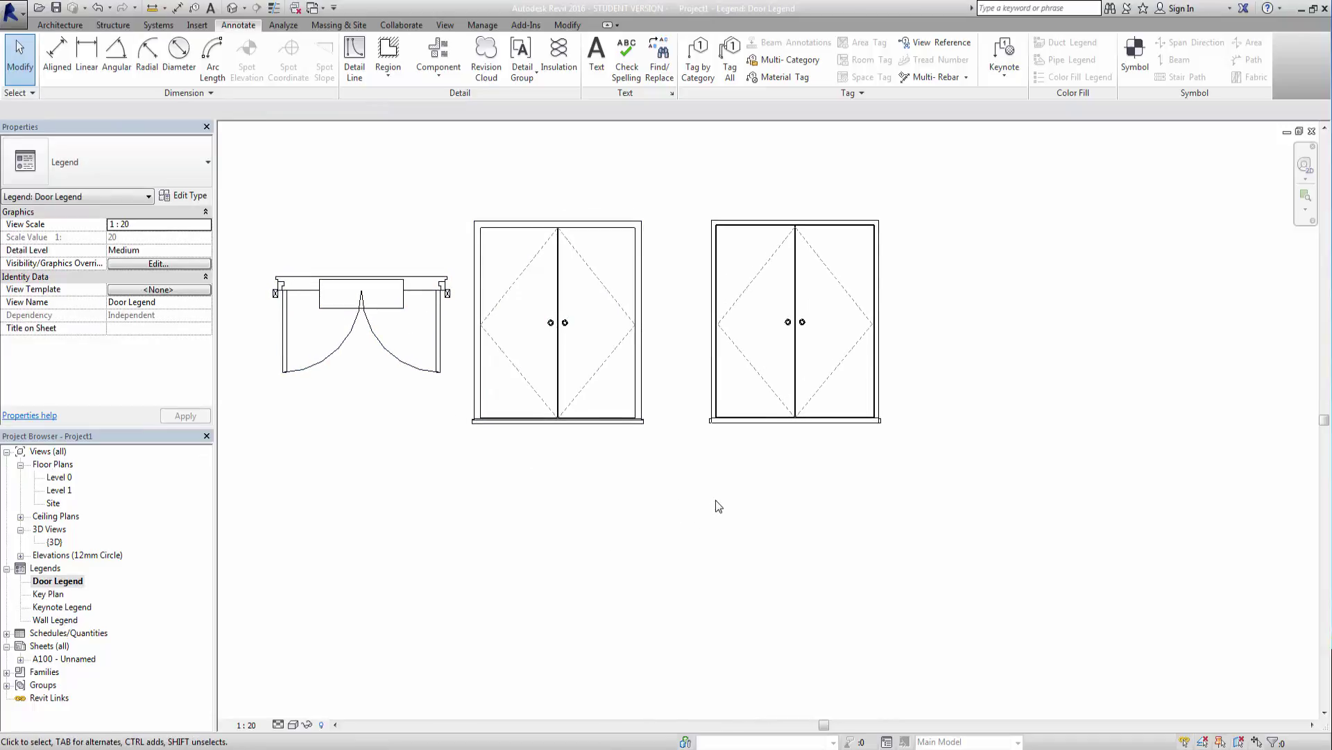
middle_drag(731, 498, 720, 524)
scroll(756, 486, down, 1)
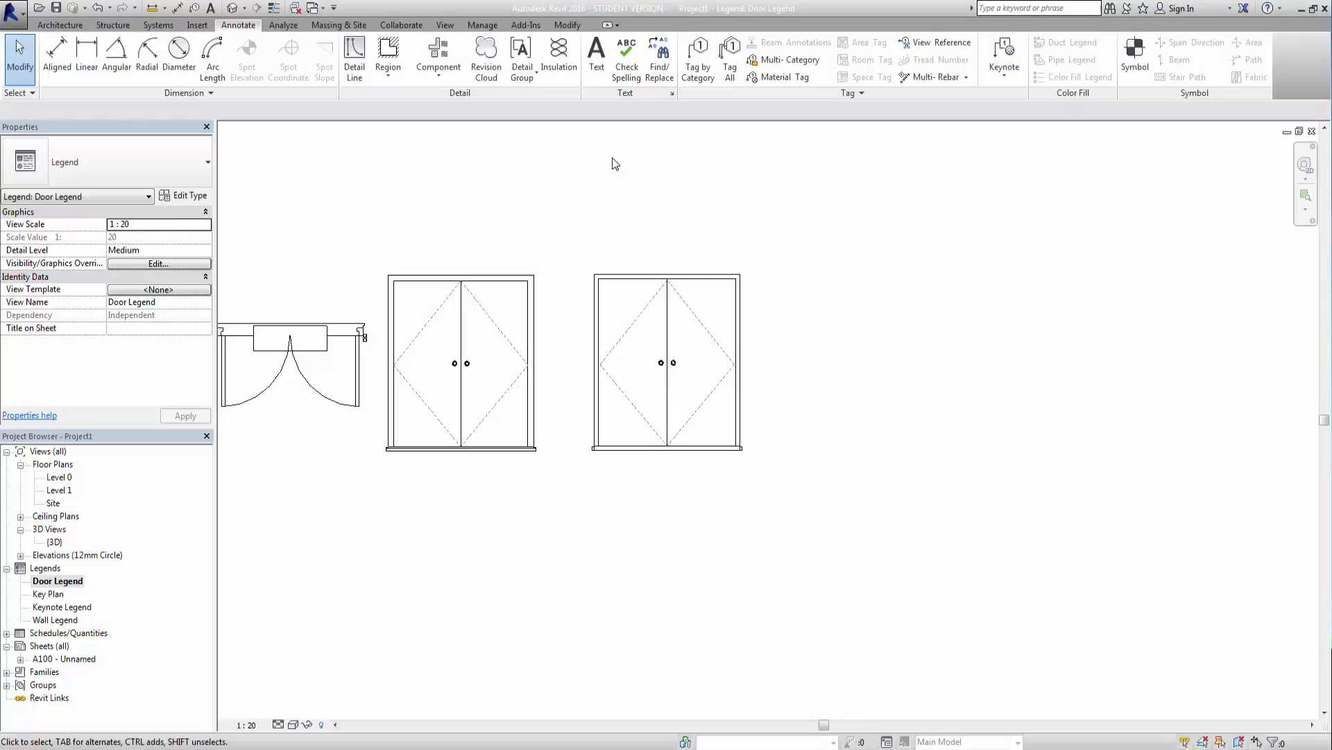
click(57, 55)
scroll(739, 328, up, 2)
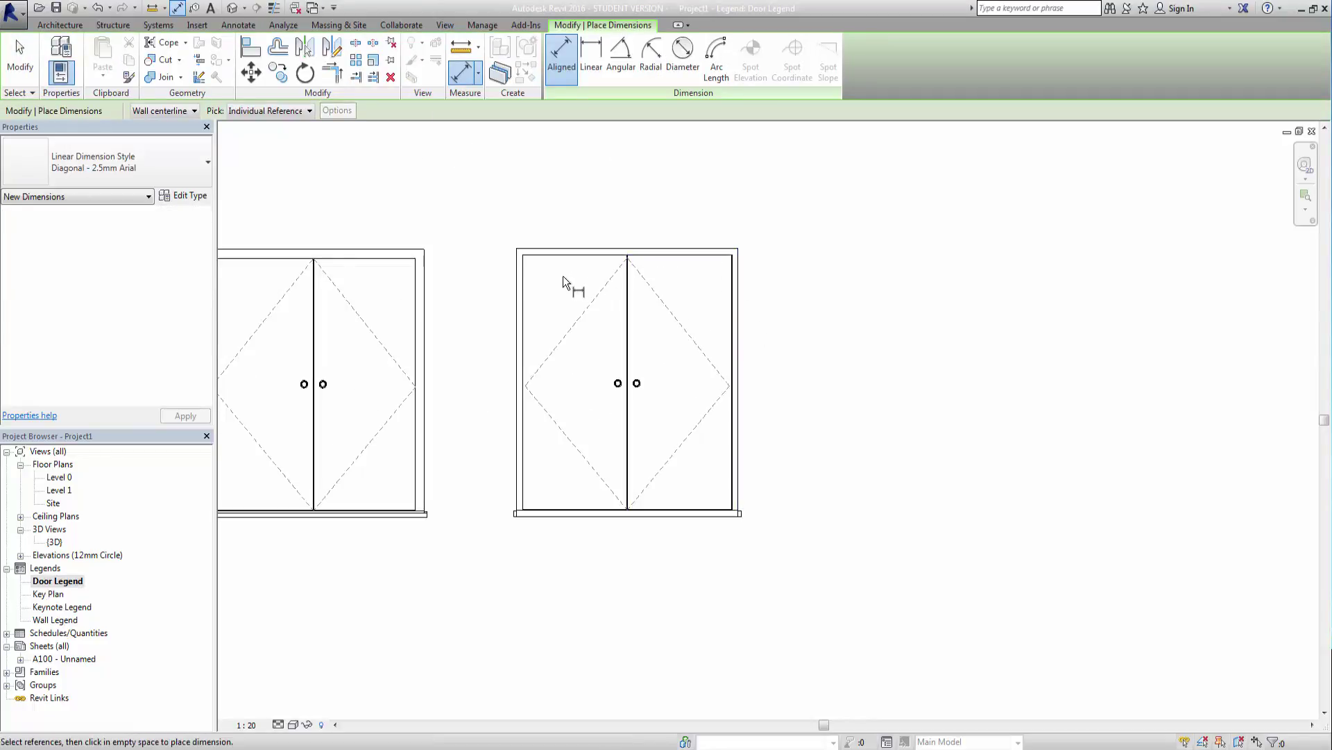
click(523, 267)
click(727, 291)
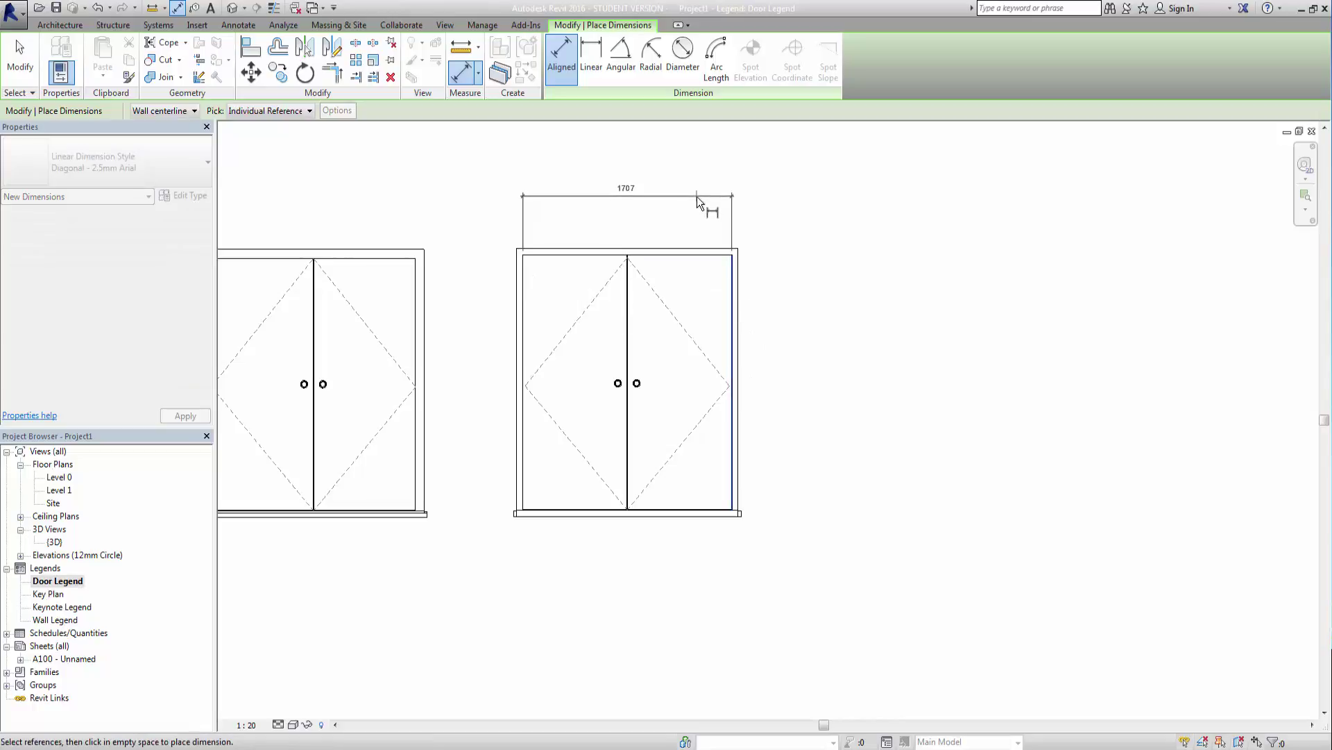
click(697, 197)
click(518, 281)
click(738, 294)
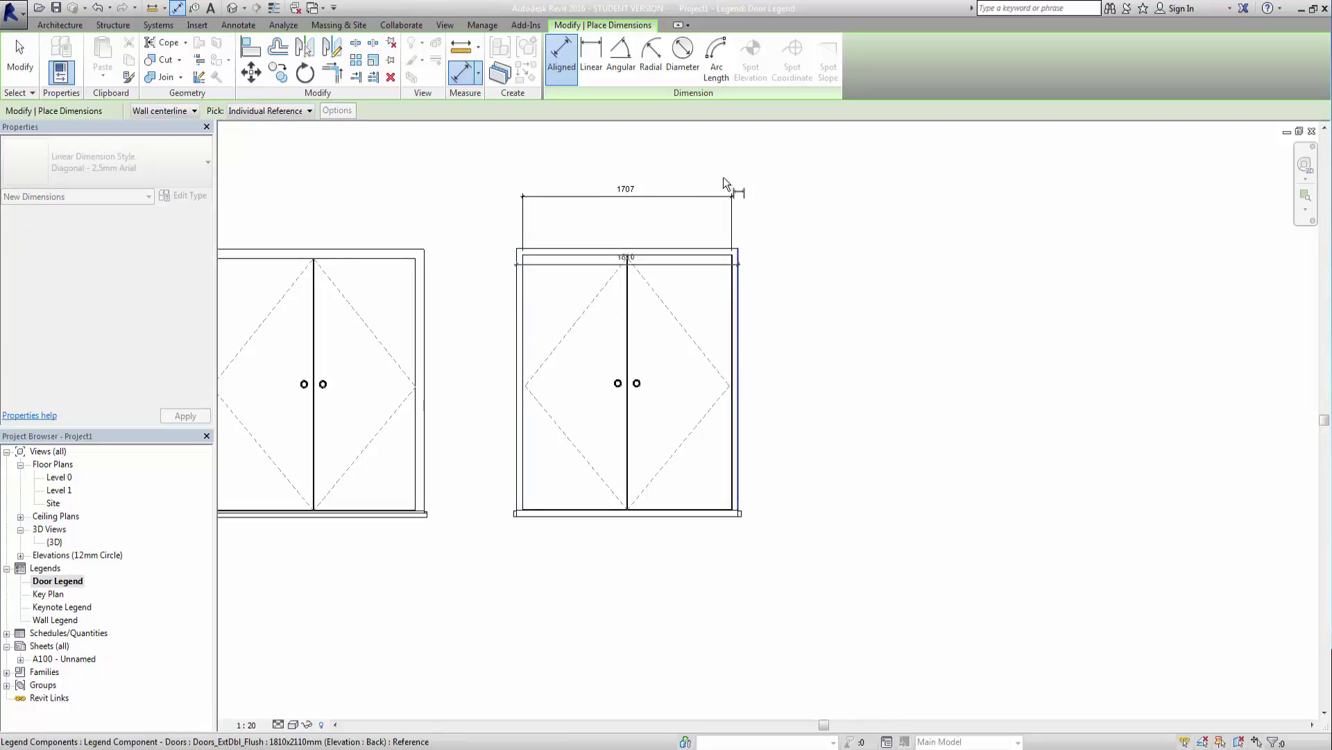
click(723, 167)
Add aligned dimensions beside the back elevation for the height to the frame's inner edge and to its outer edge
middle_drag(664, 506, 611, 493)
click(612, 494)
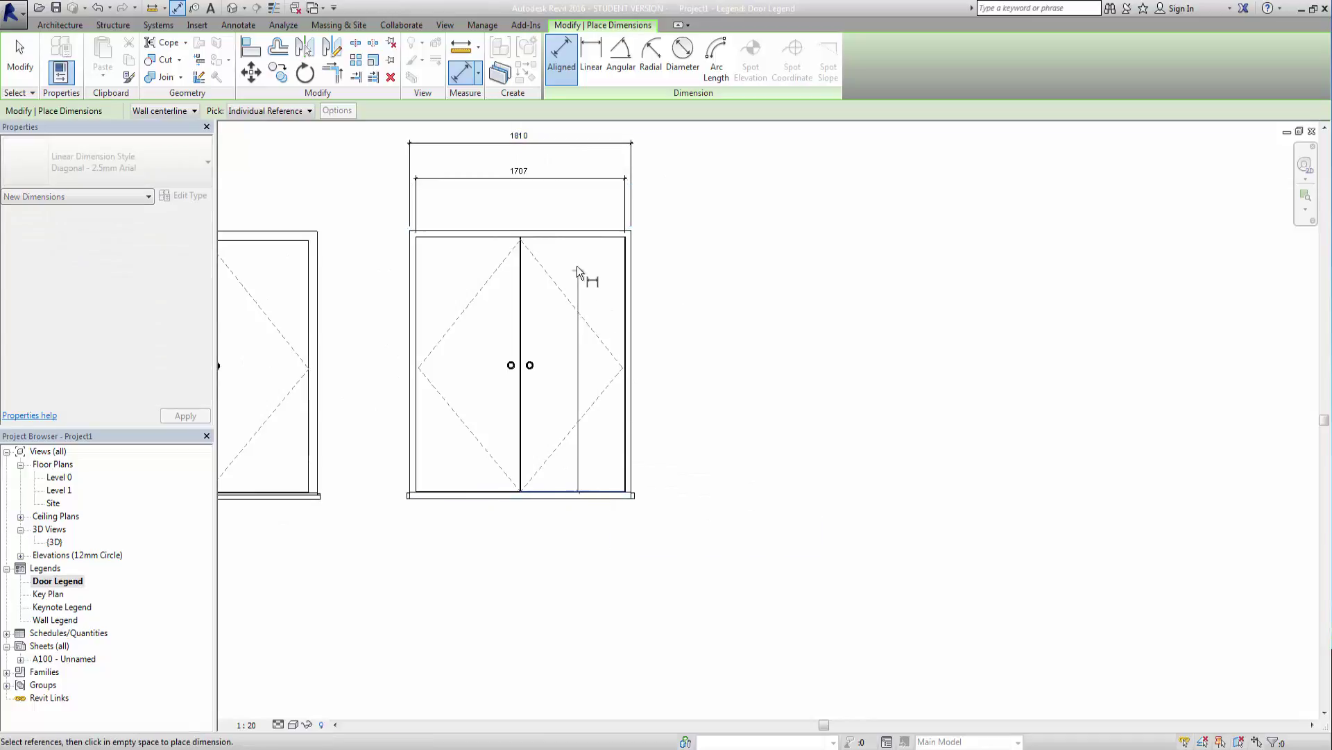
click(578, 238)
click(653, 278)
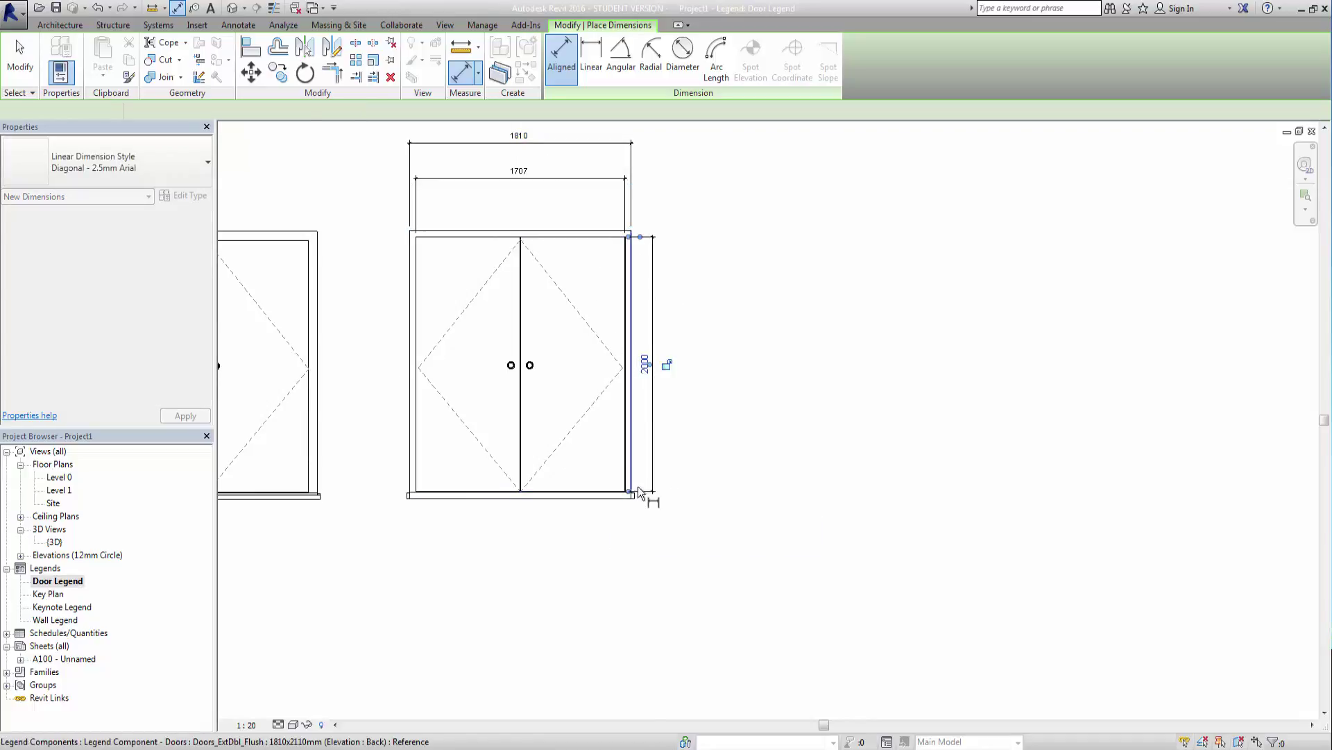
click(608, 494)
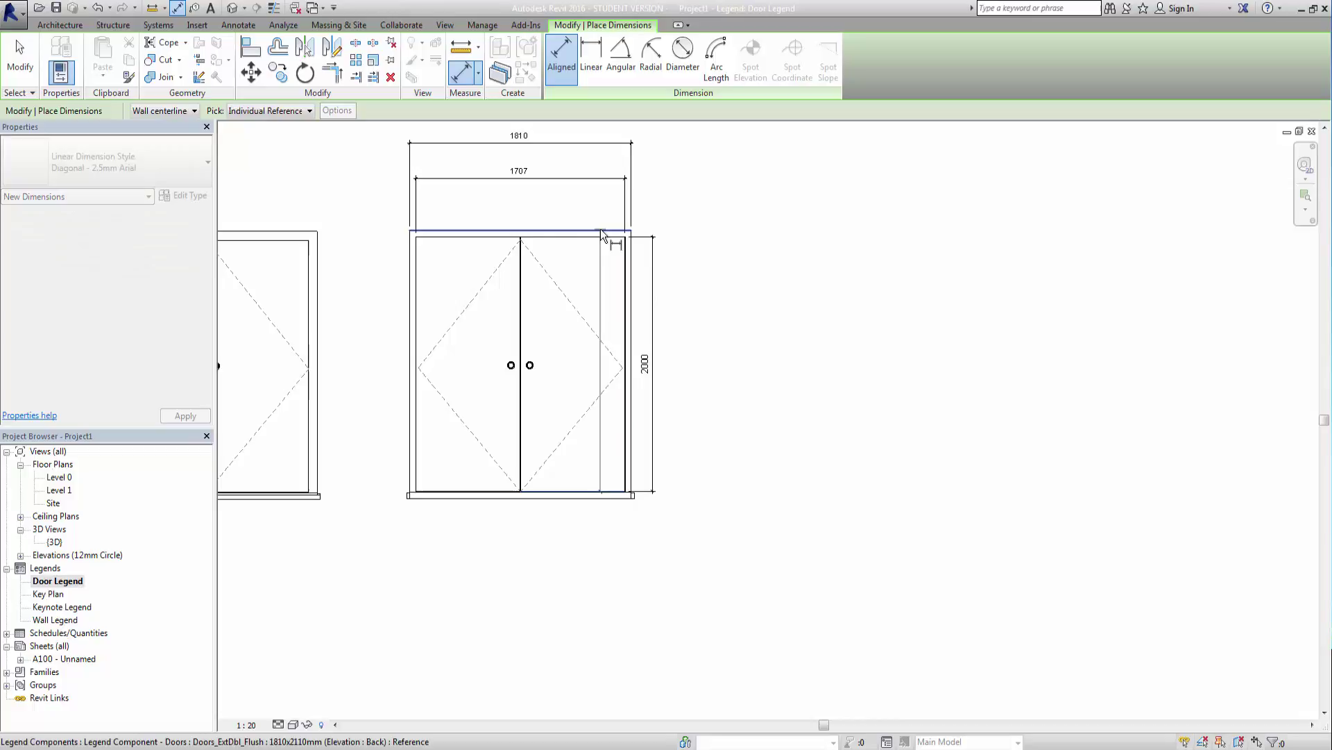
click(601, 229)
click(677, 292)
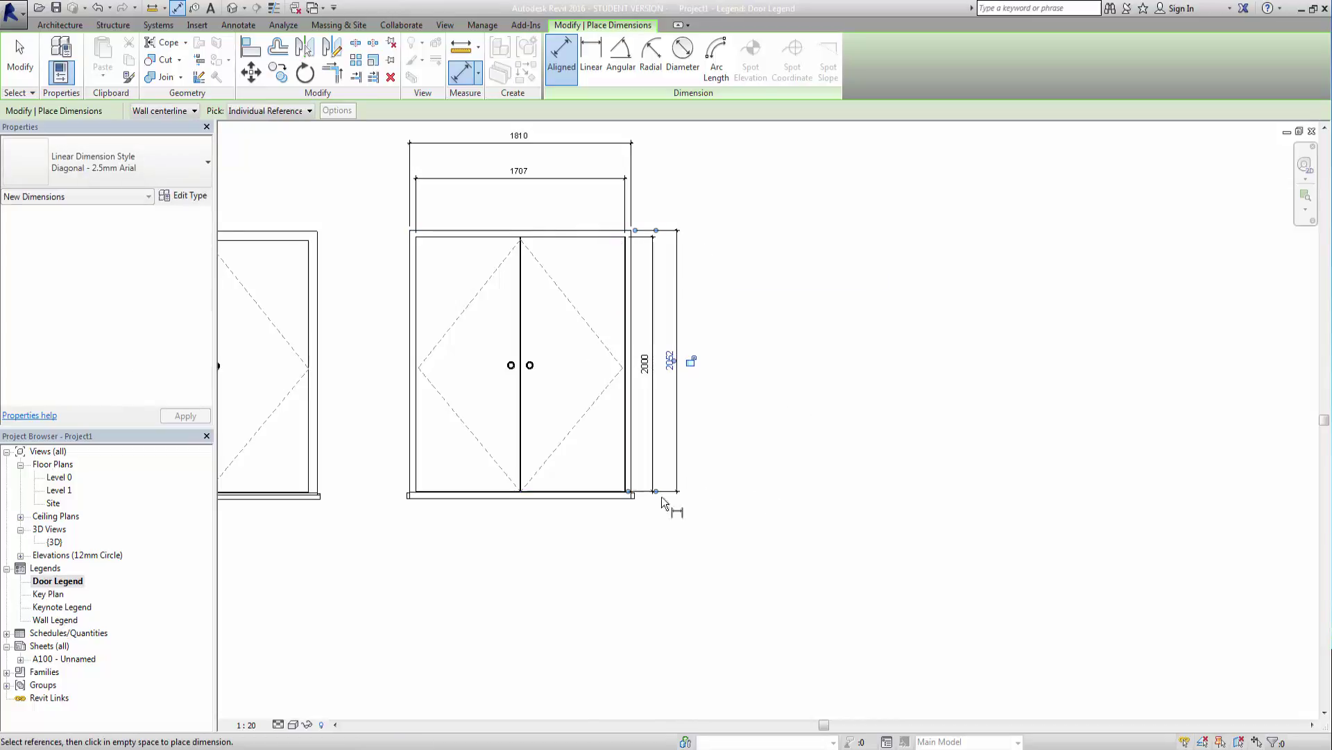
Examine the door plan, both elevations and the placed dimensions, and leave the dimension command
middle_drag(661, 497, 744, 553)
mouse_move(559, 441)
middle_down()
mouse_move(818, 595)
mouse_move(590, 554)
middle_up()
middle_drag(753, 477, 595, 472)
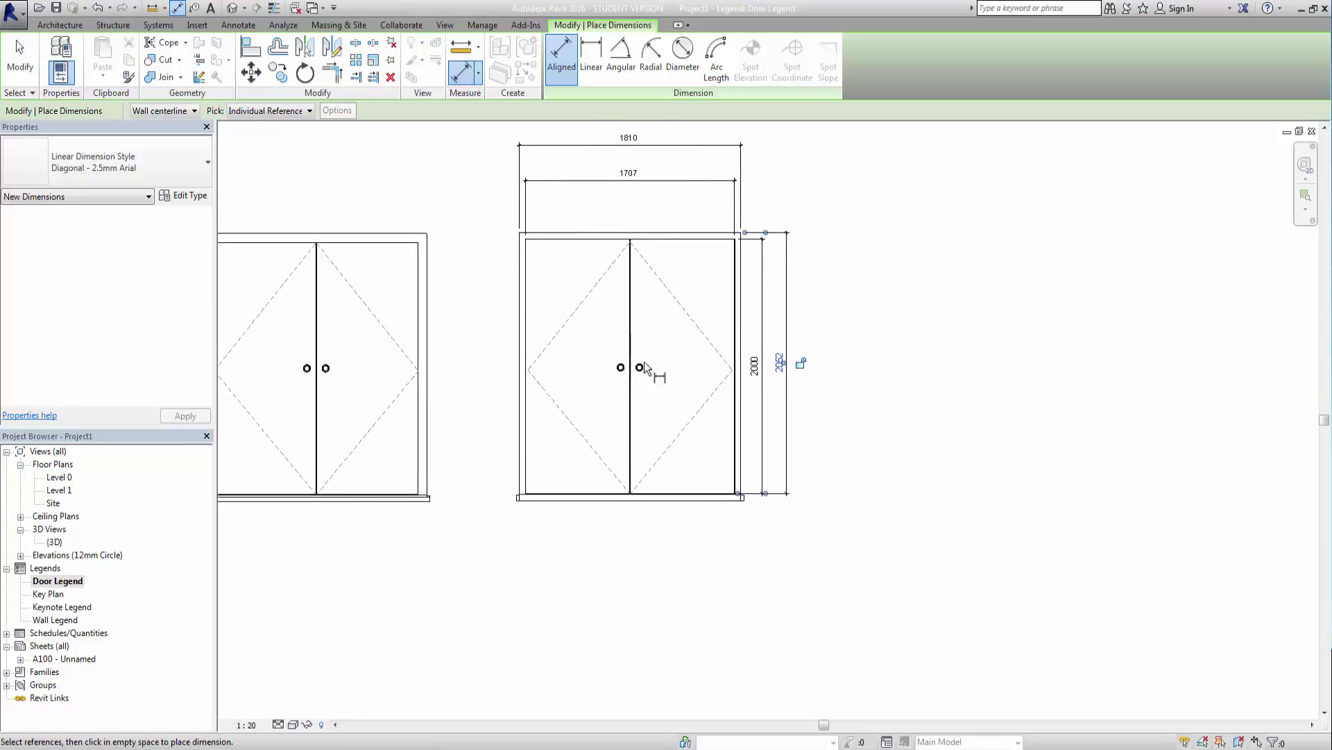
middle_drag(555, 394, 678, 440)
middle_drag(330, 403, 531, 418)
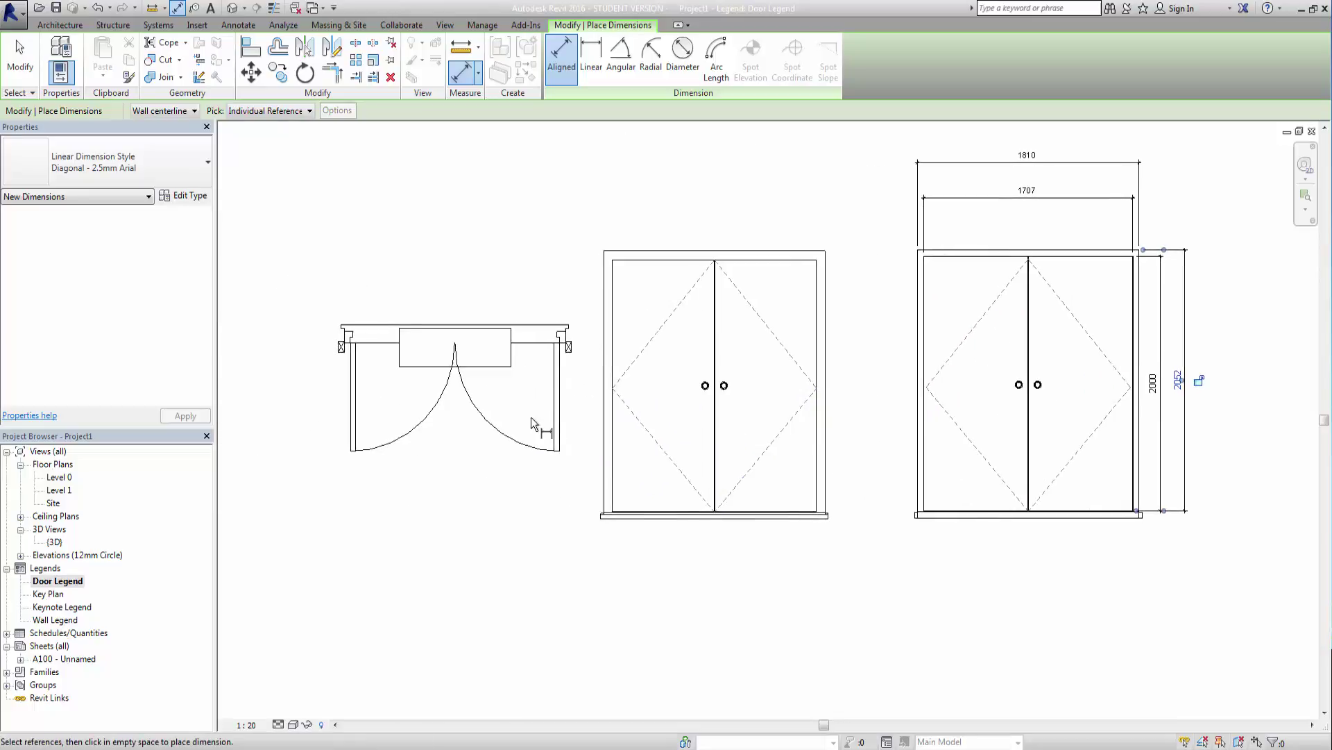
middle_drag(613, 572, 502, 515)
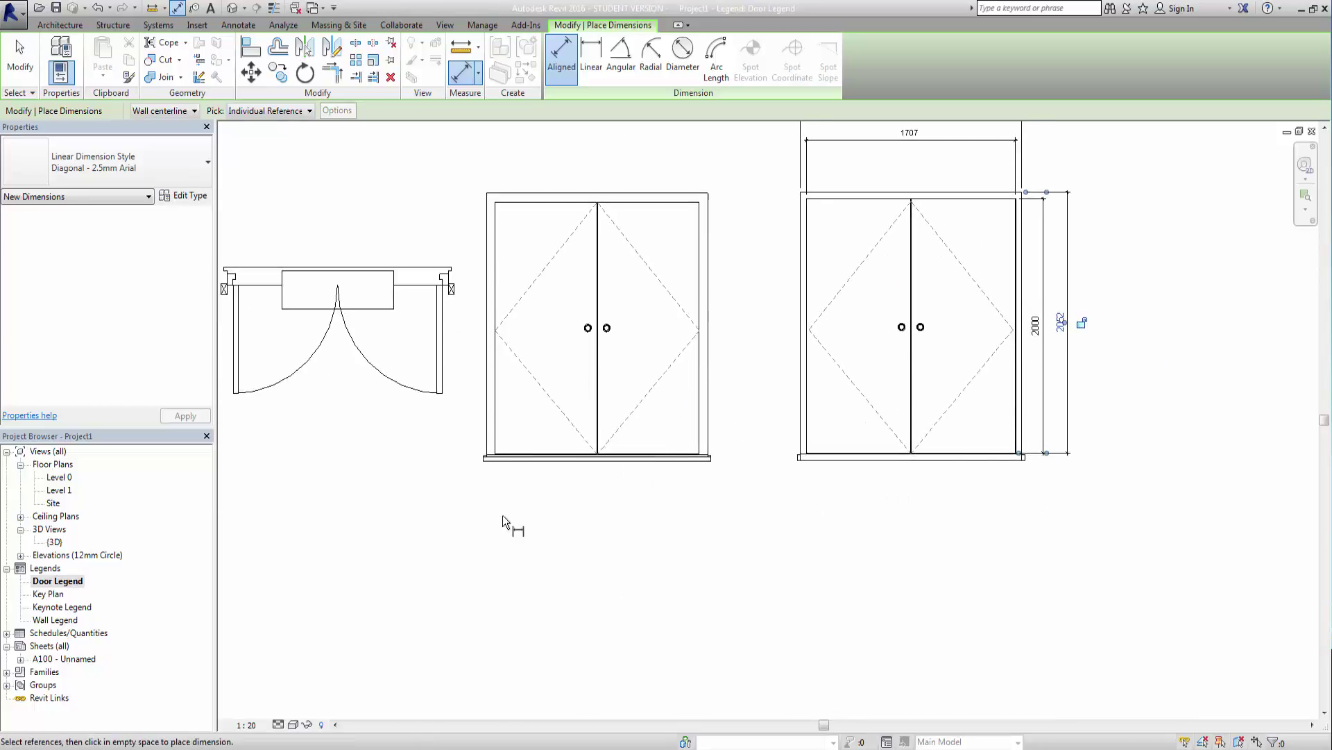
scroll(502, 515, down, 1)
middle_drag(655, 564, 742, 611)
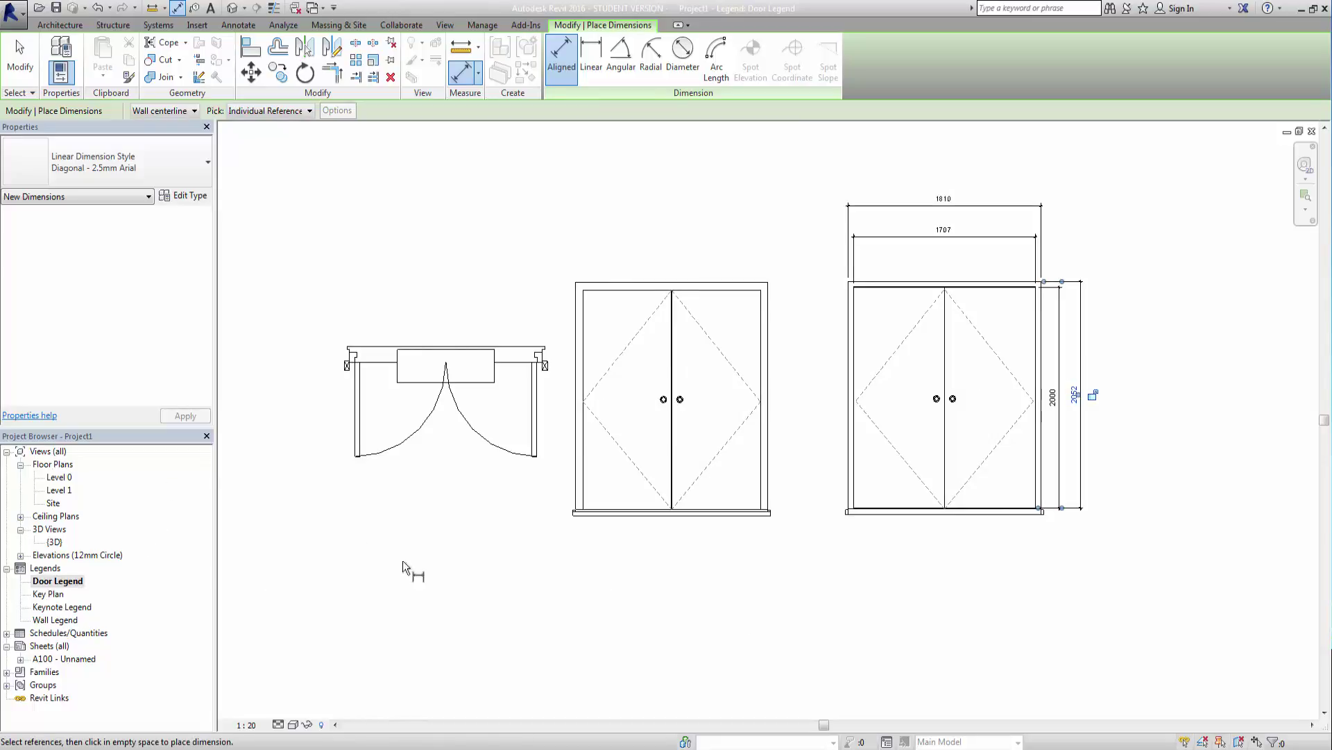
click(60, 25)
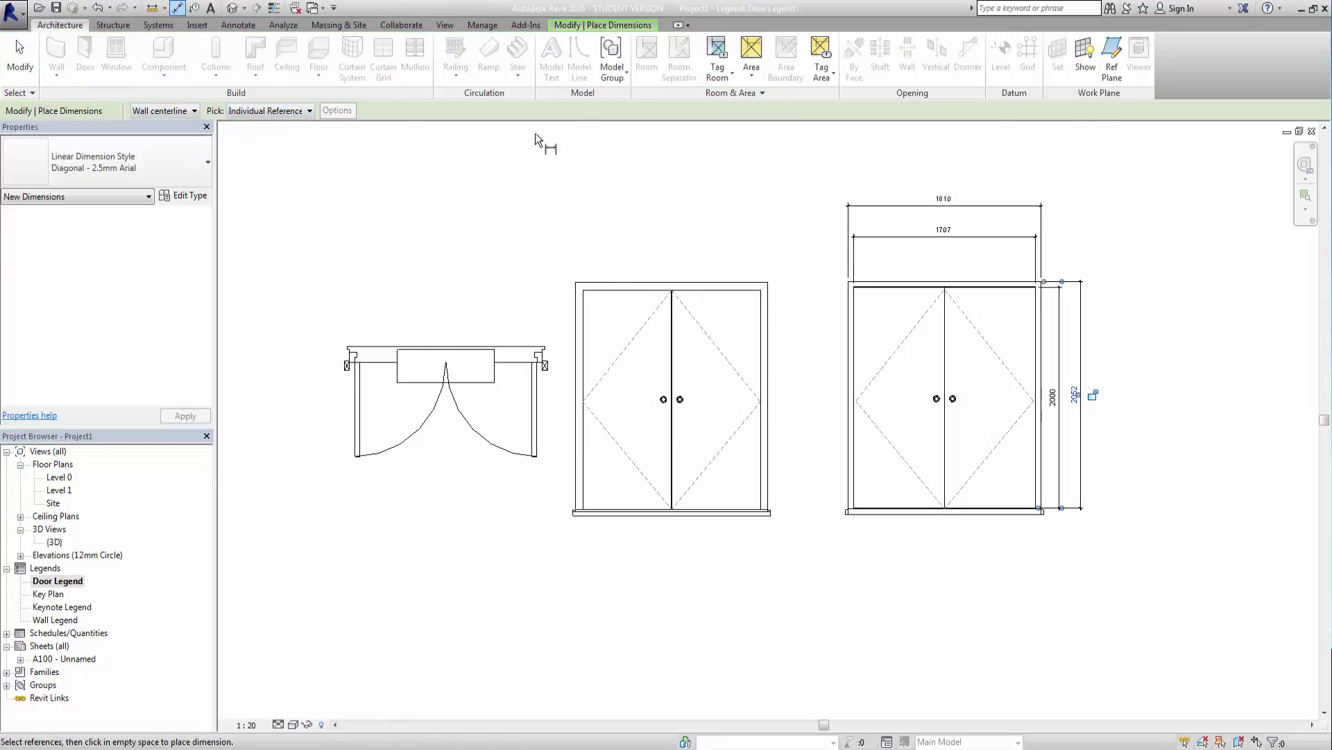
click(603, 25)
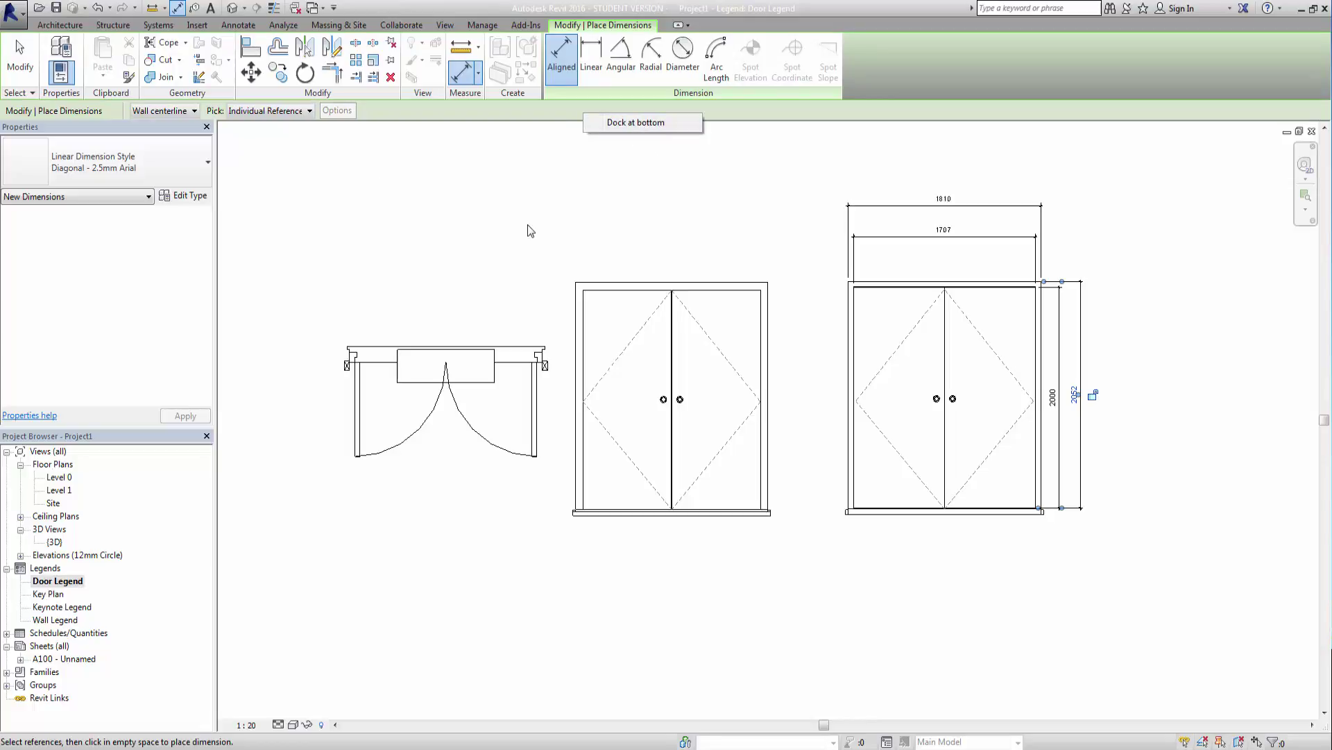
key(Escape)
key(Escape)
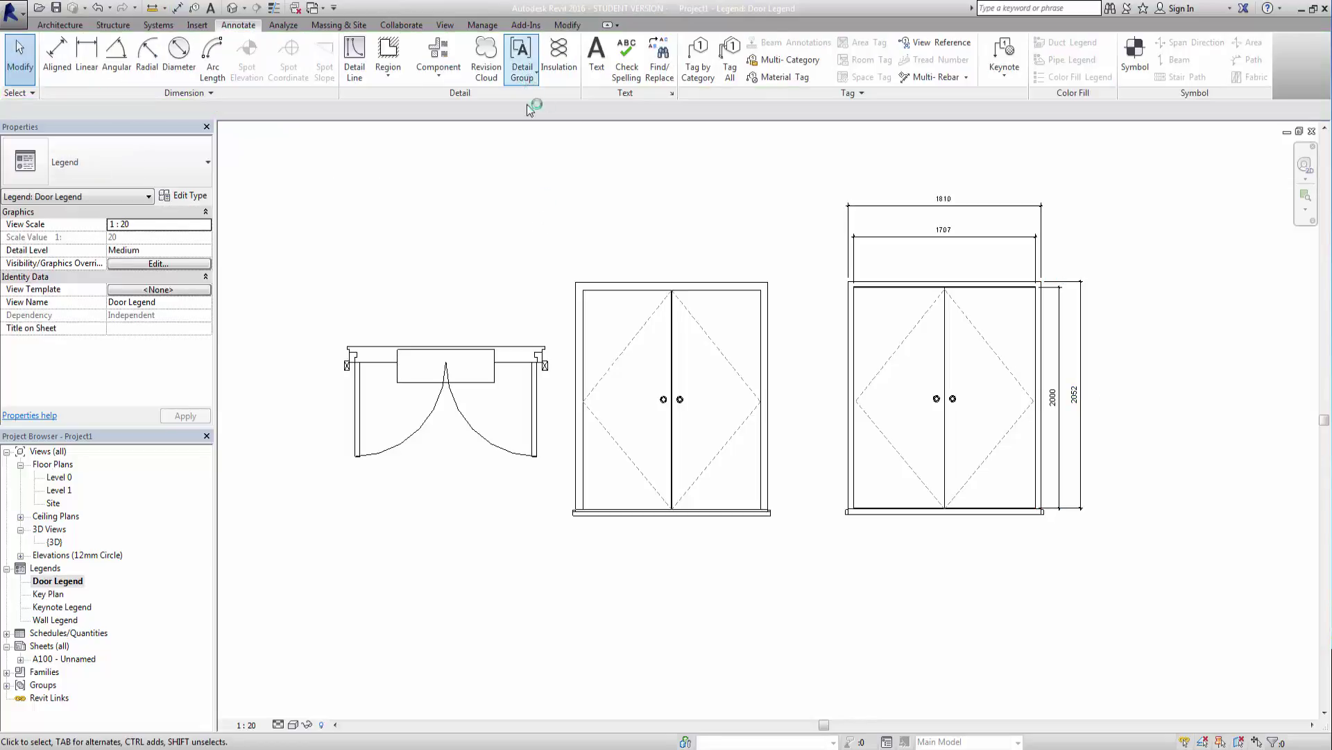
Create a new legend view named Window Legend at a scale of 1:10
click(444, 26)
click(713, 69)
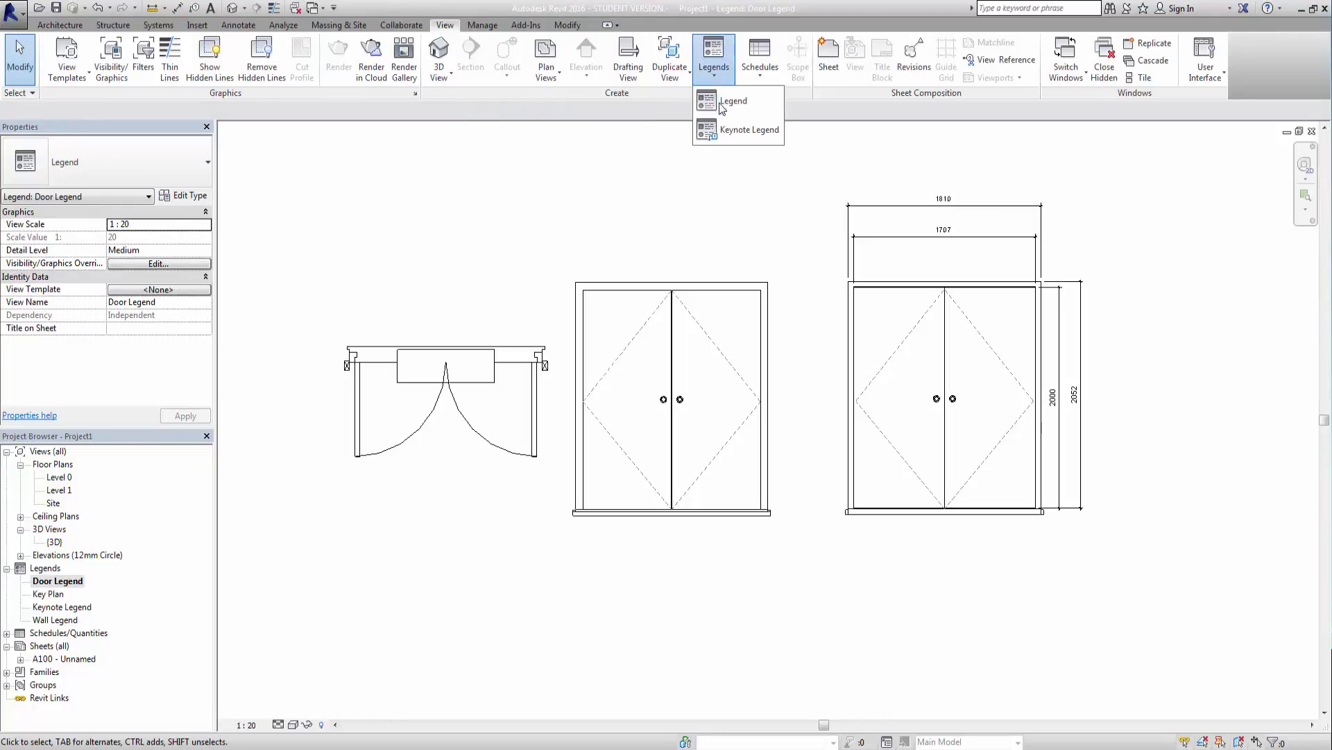
click(722, 104)
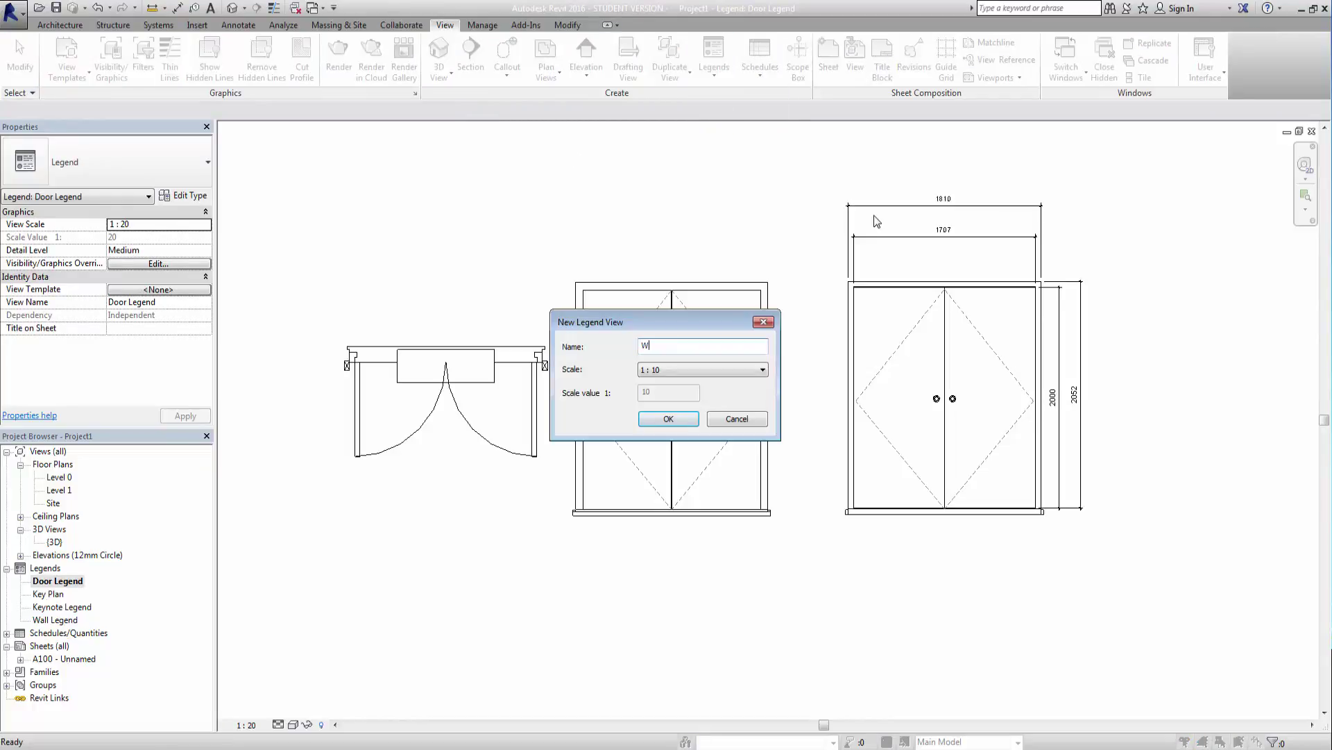
text(Window Legend)
key(Return)
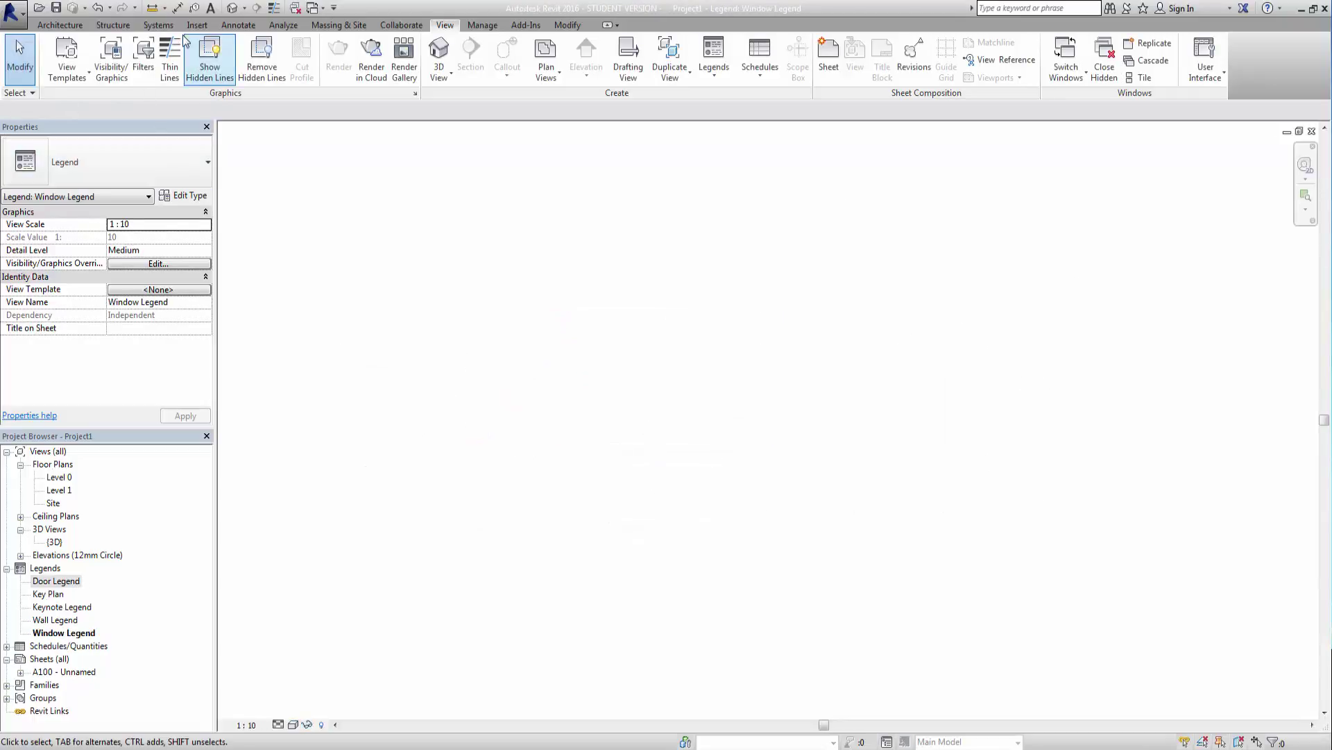
Place a legend component of the Windows_Sgl_Plain 910x910mm window, shown as a back elevation, in the Window Legend view
click(242, 28)
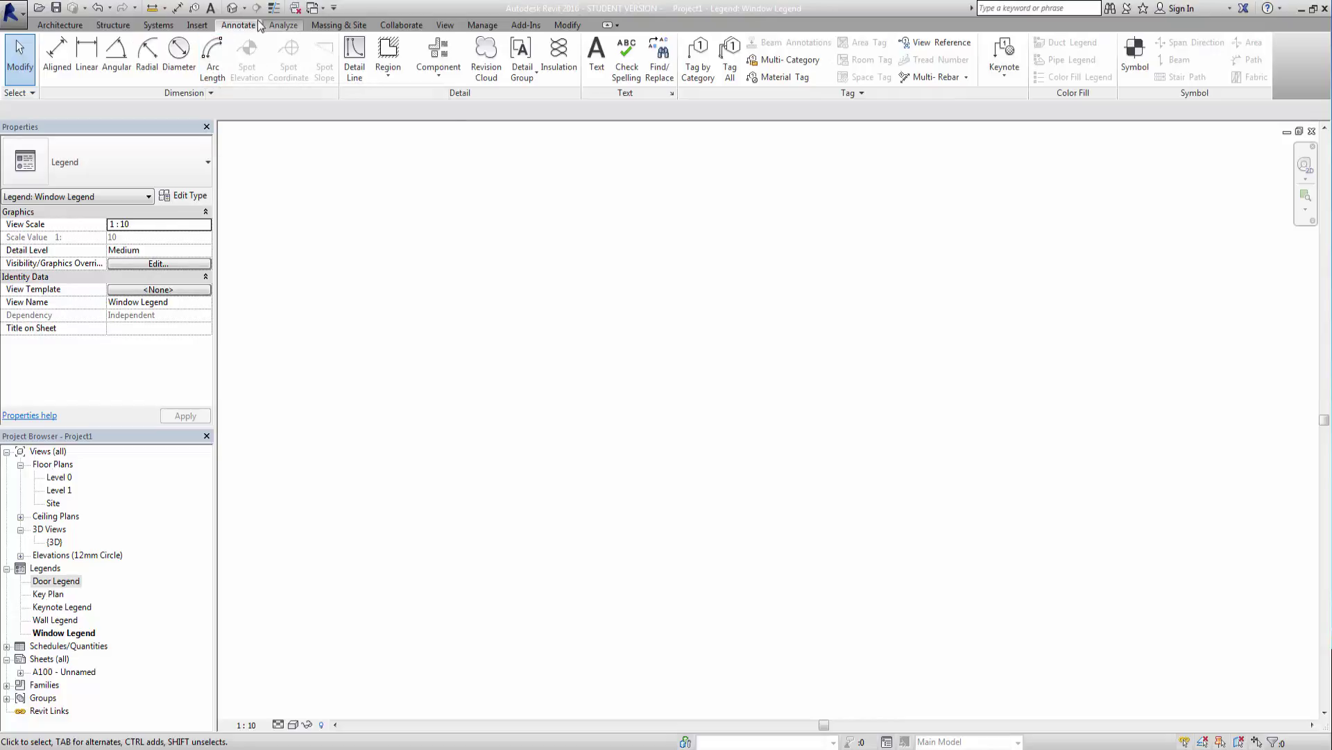
click(435, 68)
click(451, 160)
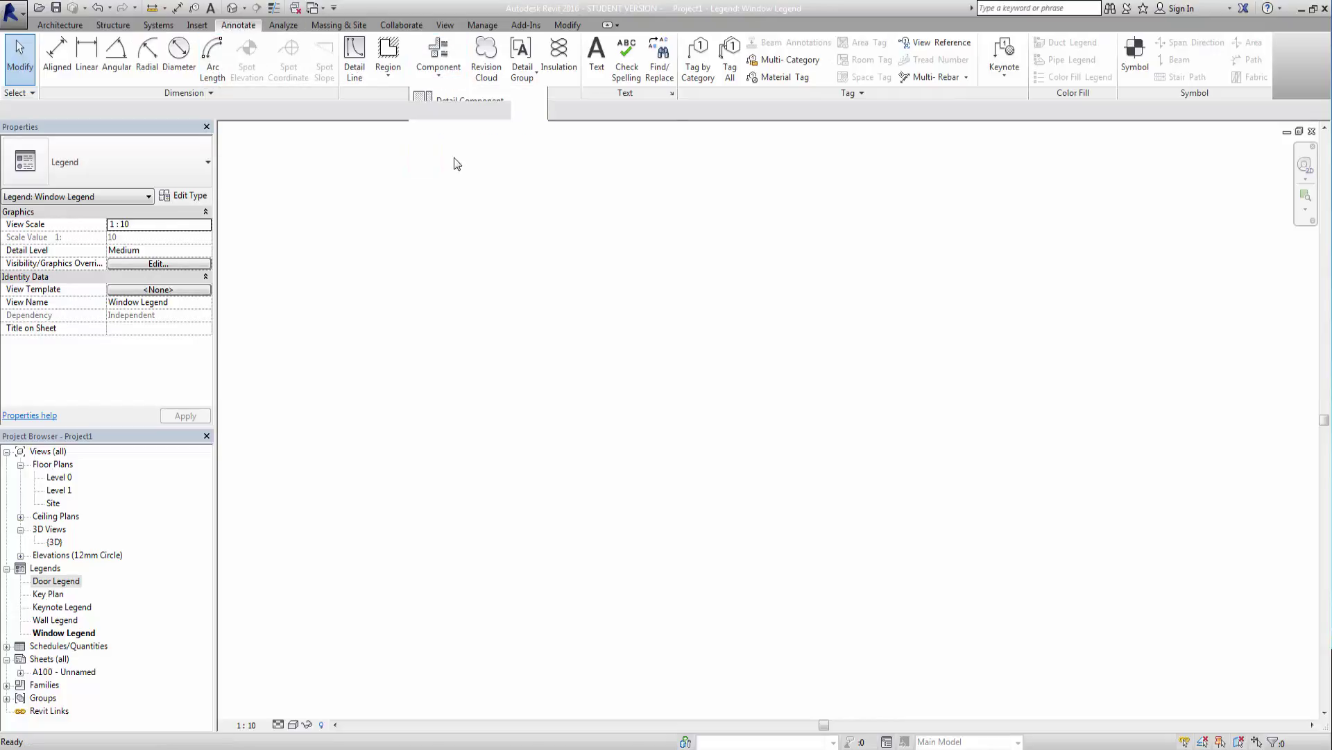
click(139, 111)
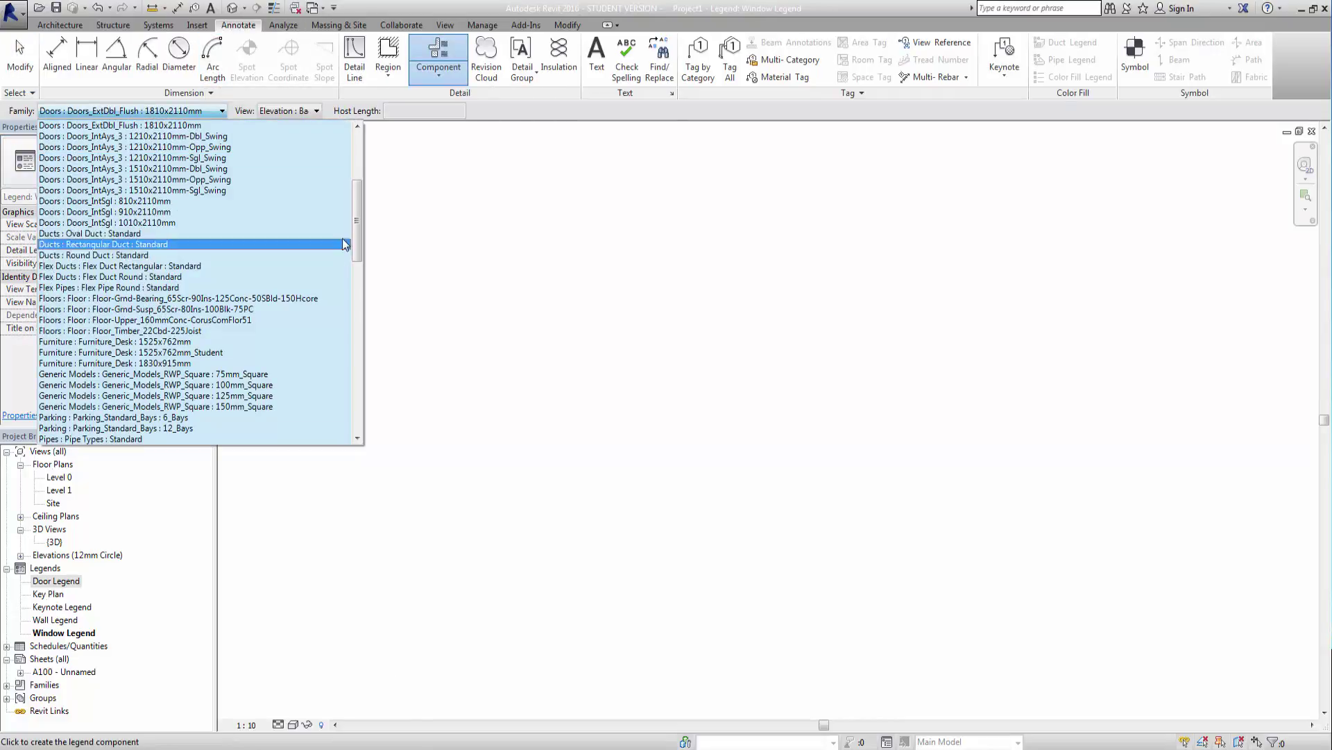
scroll(368, 347, down, 5)
scroll(367, 353, down, 5)
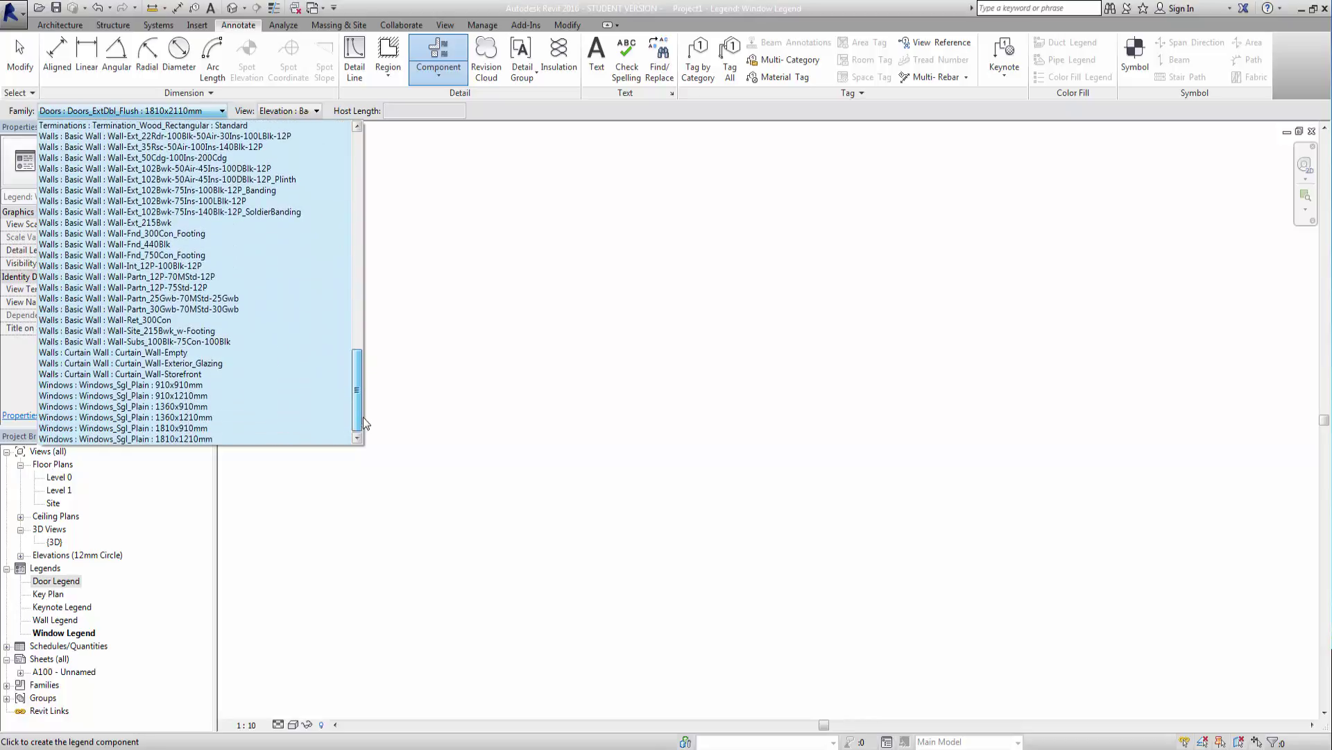
click(132, 383)
click(372, 266)
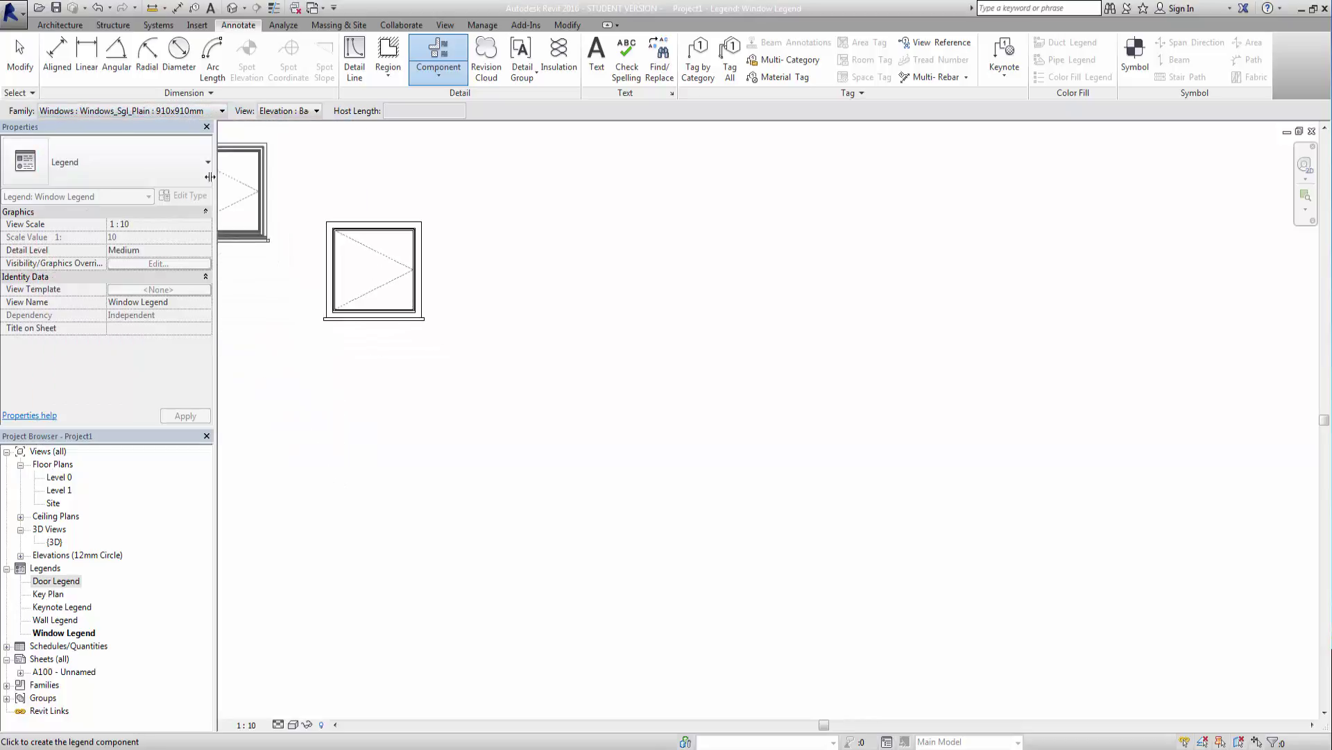
Place a floor plan representation of the 910x910mm window to the right of its elevation and end the placement
click(316, 112)
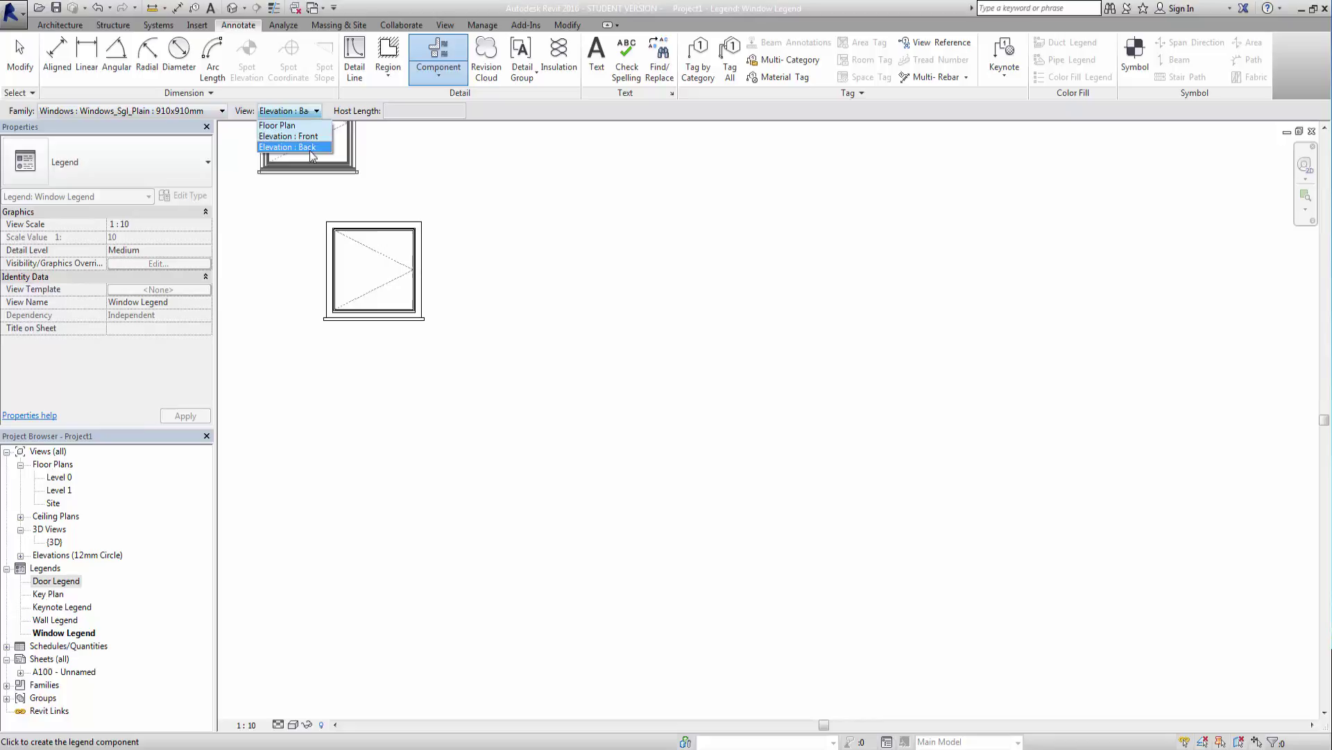
click(310, 148)
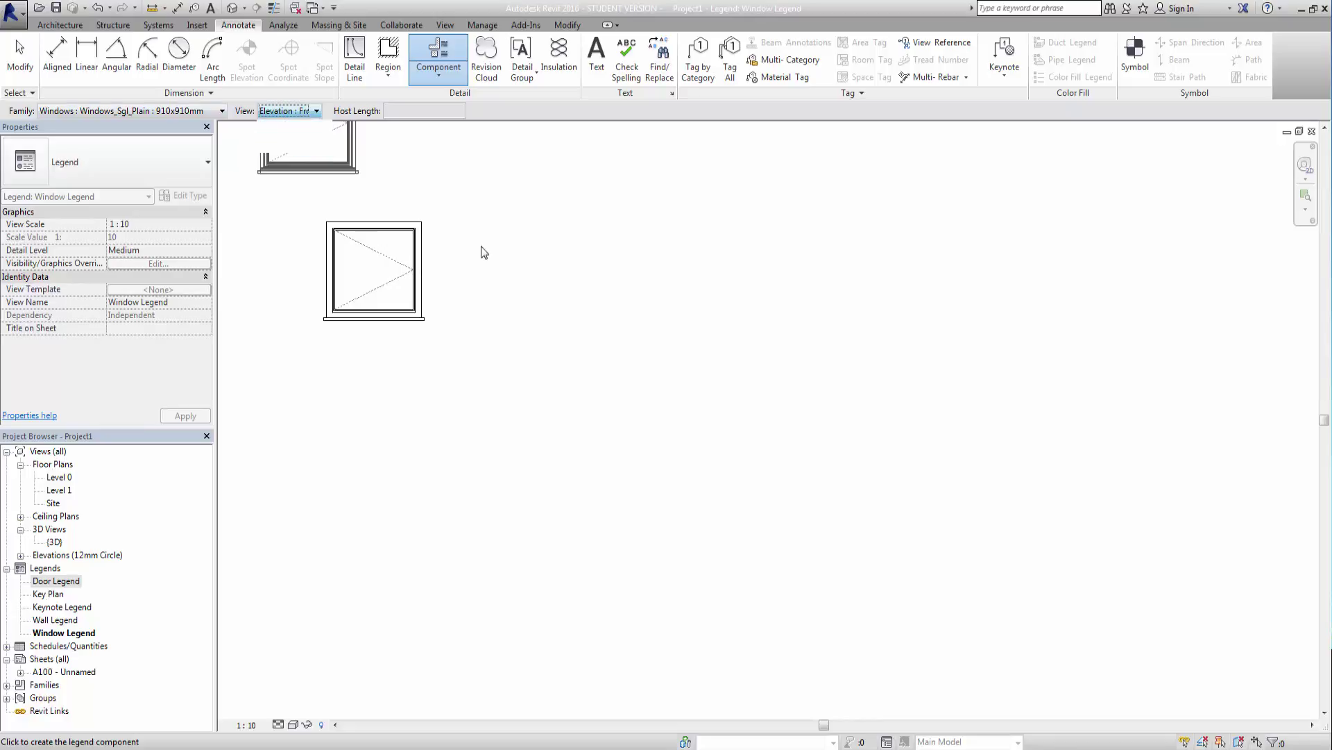
click(316, 111)
click(281, 123)
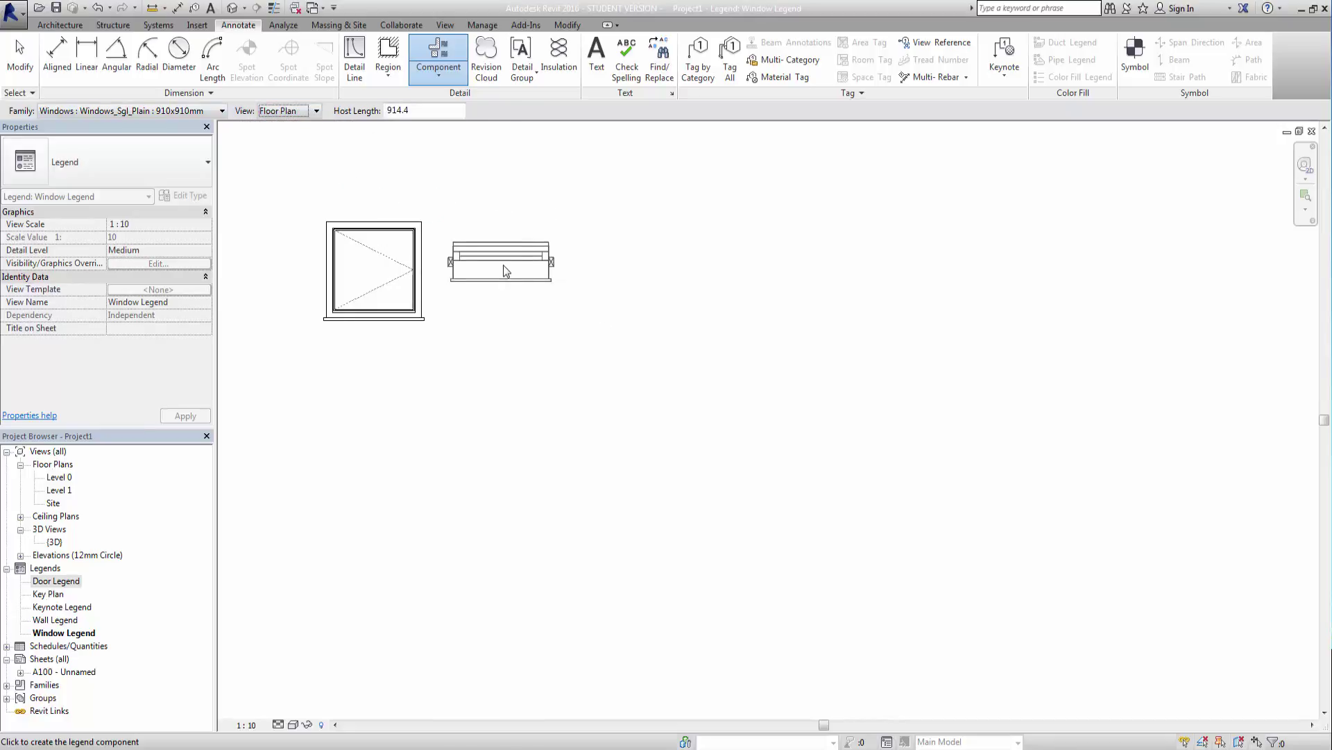
click(511, 278)
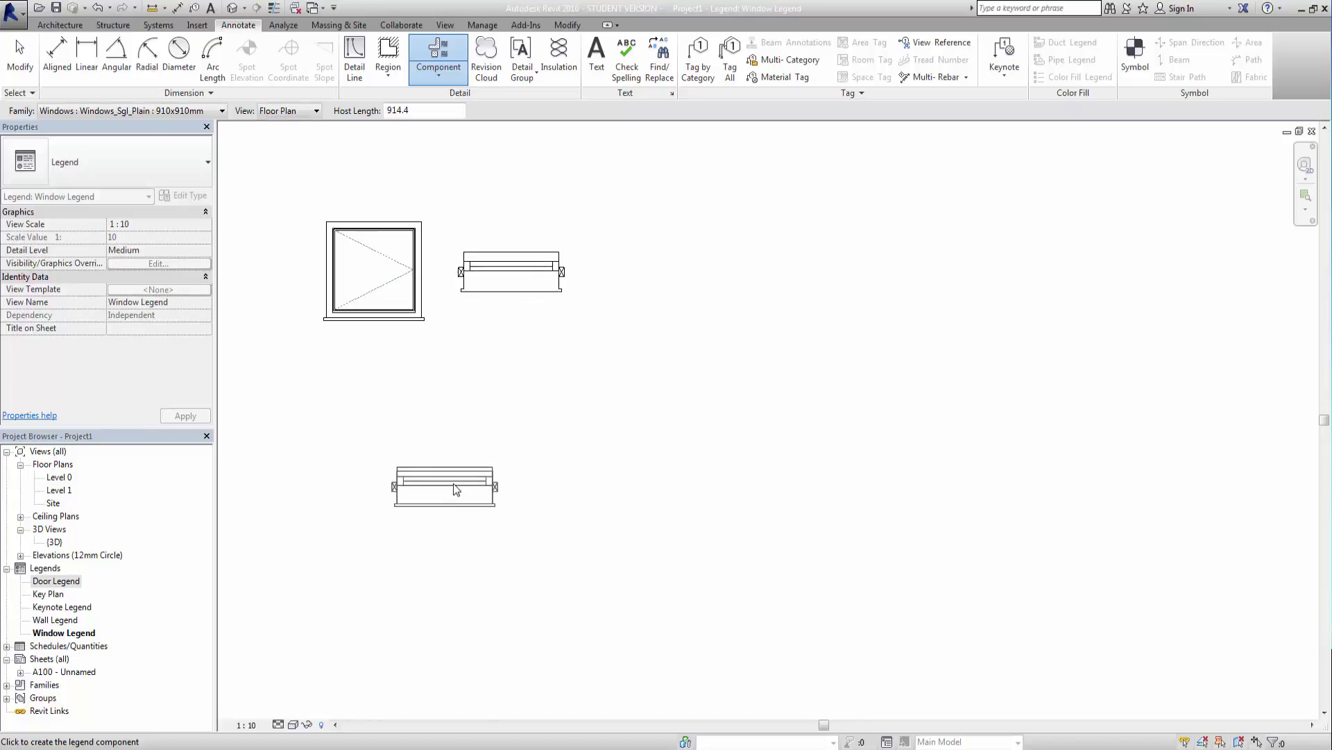
right_click(436, 397)
click(484, 406)
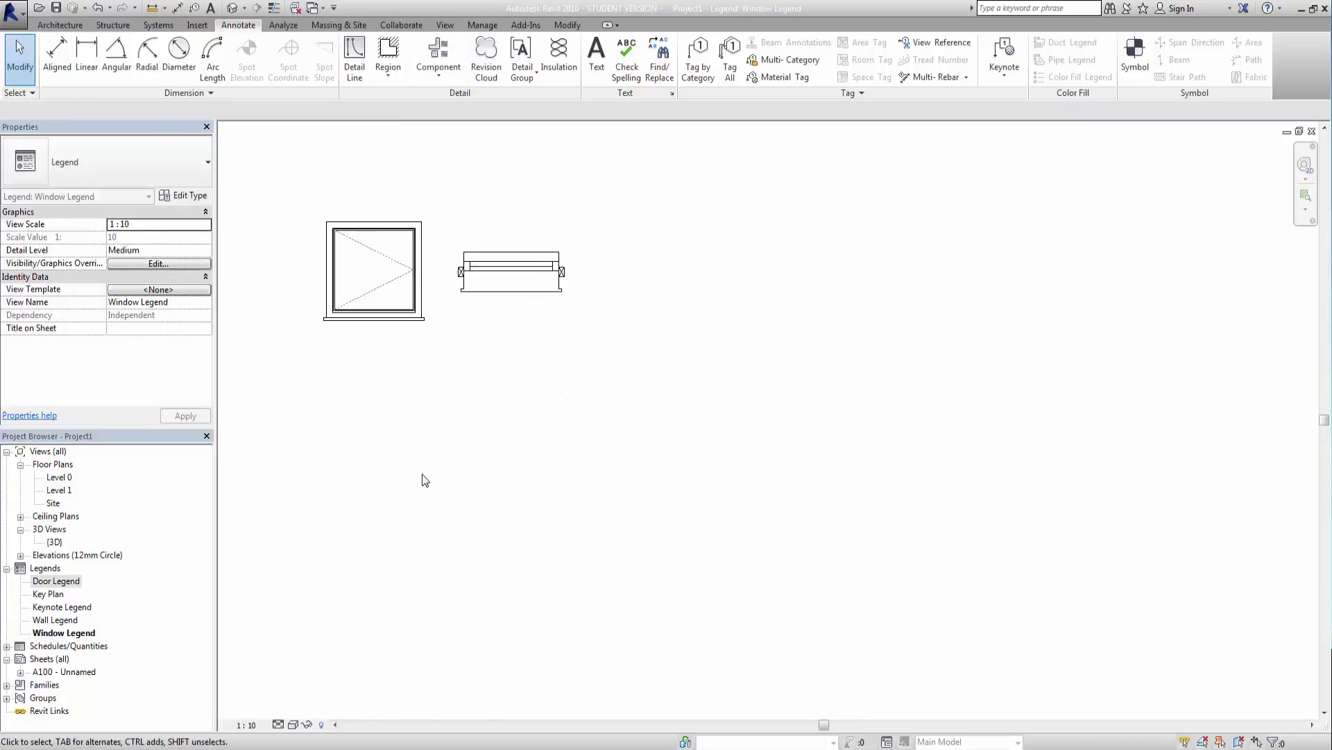